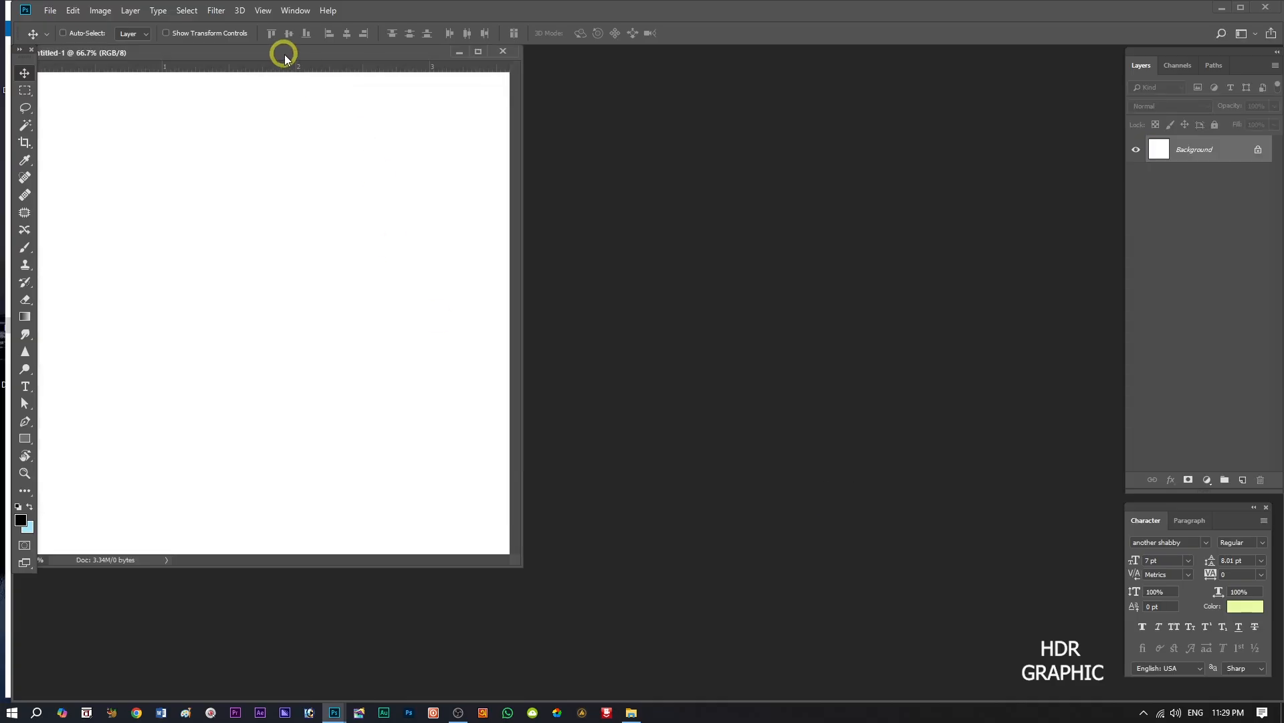
Arrange the new document as a larger floating window and draw a rectangle about 1106 × 1103 px covering the whole canvas.
drag(284, 58, 326, 72)
drag(563, 582, 601, 627)
click(25, 439)
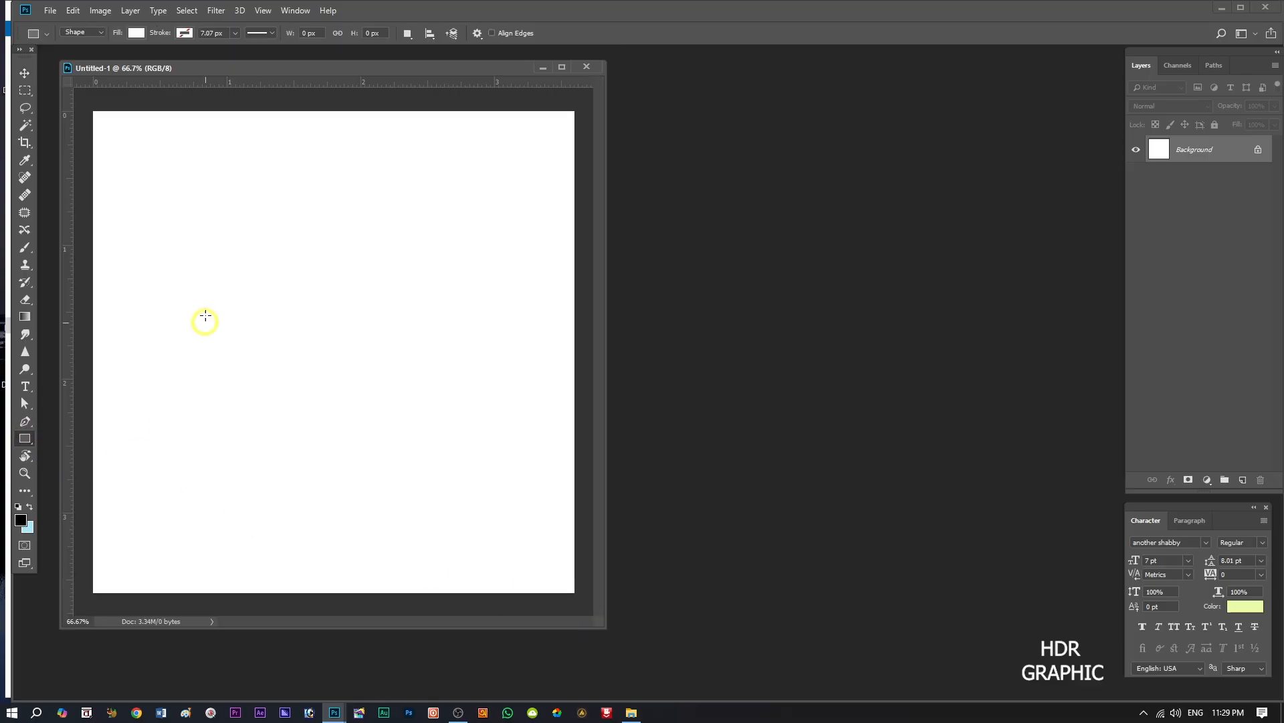
drag(88, 107, 581, 598)
Set the rectangle's fill to the solid blue 035aa4.
click(961, 337)
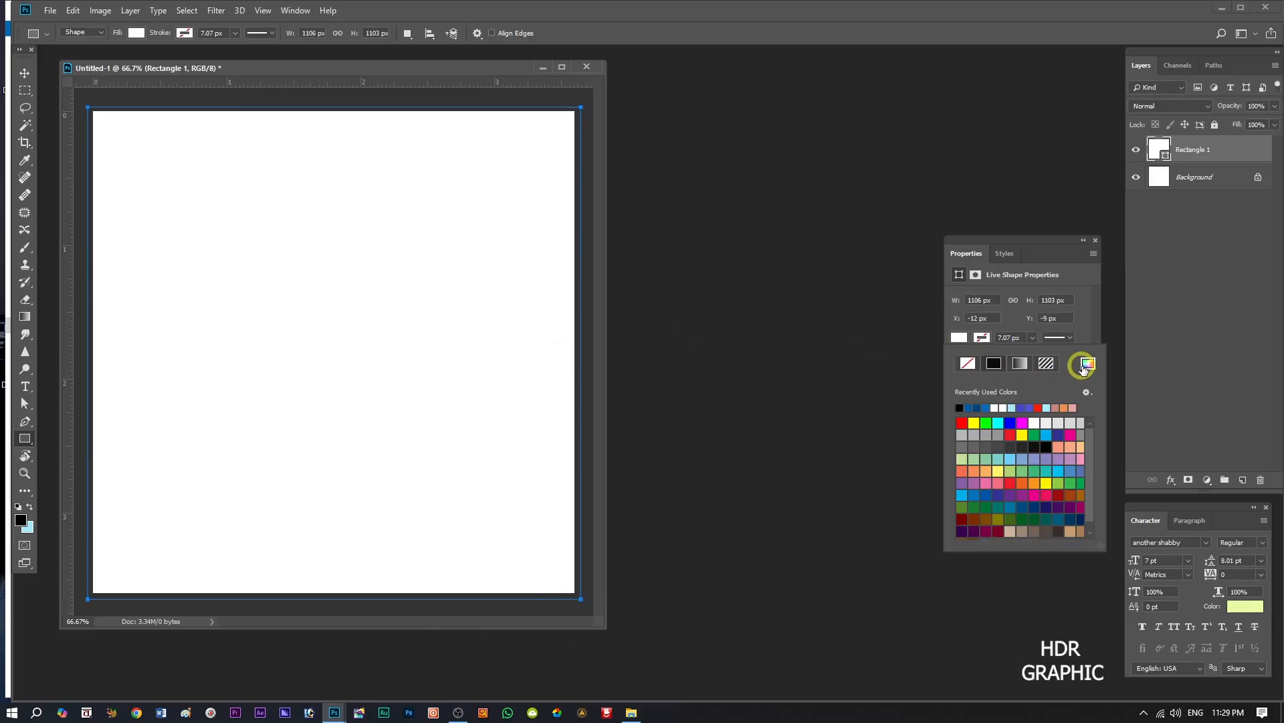
click(1084, 364)
right_click(1011, 539)
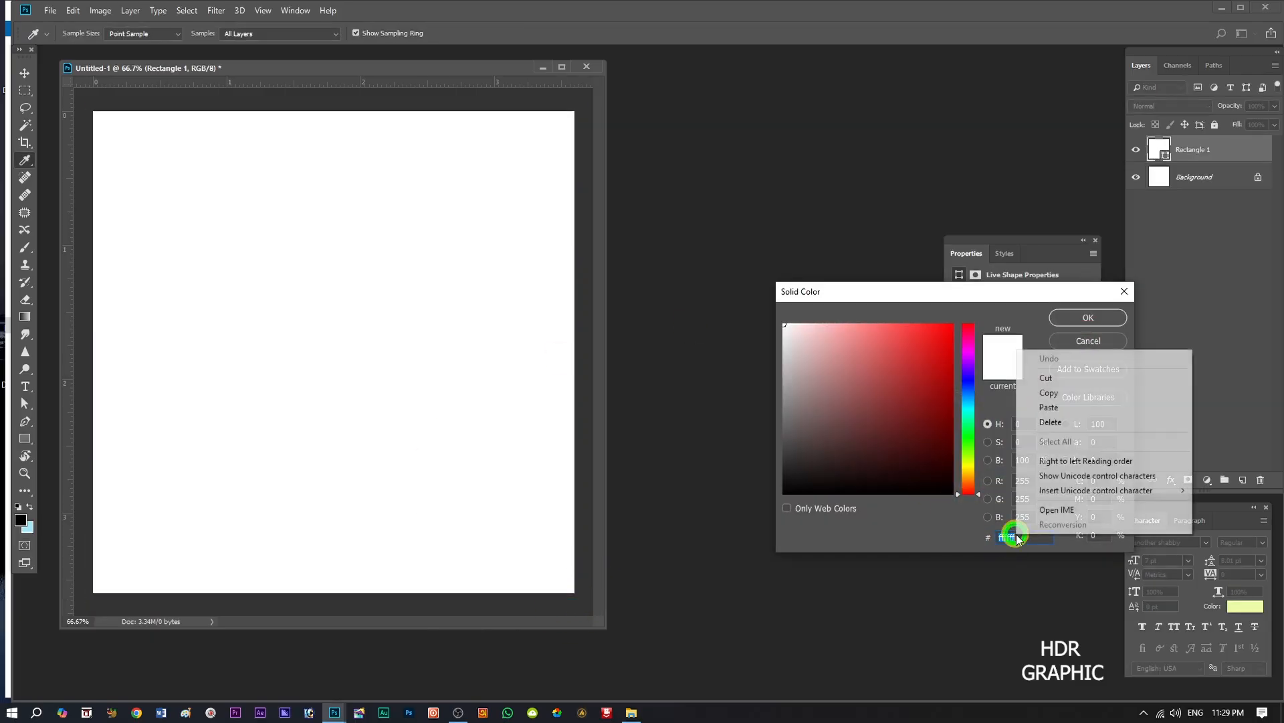
click(1049, 407)
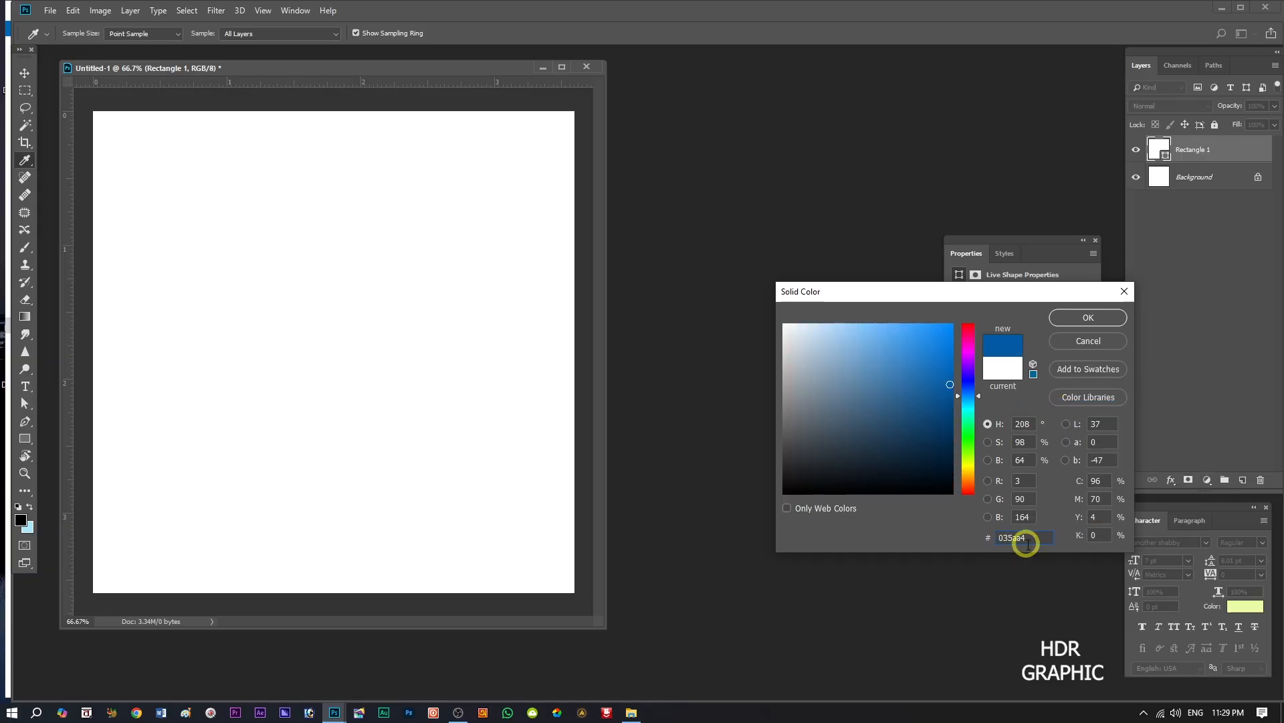
click(1088, 317)
Add a new layer above the blue rectangle and make light blue a0e3f9 the foreground colour.
click(1246, 480)
click(30, 507)
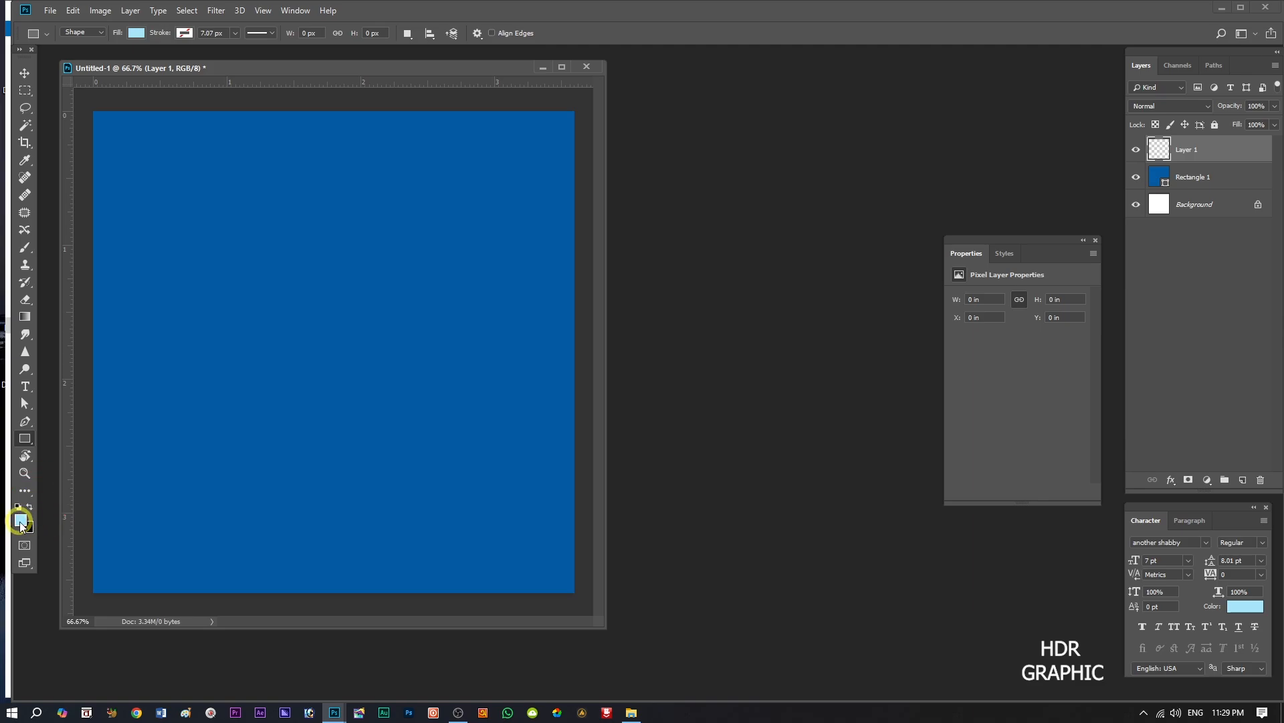
click(20, 522)
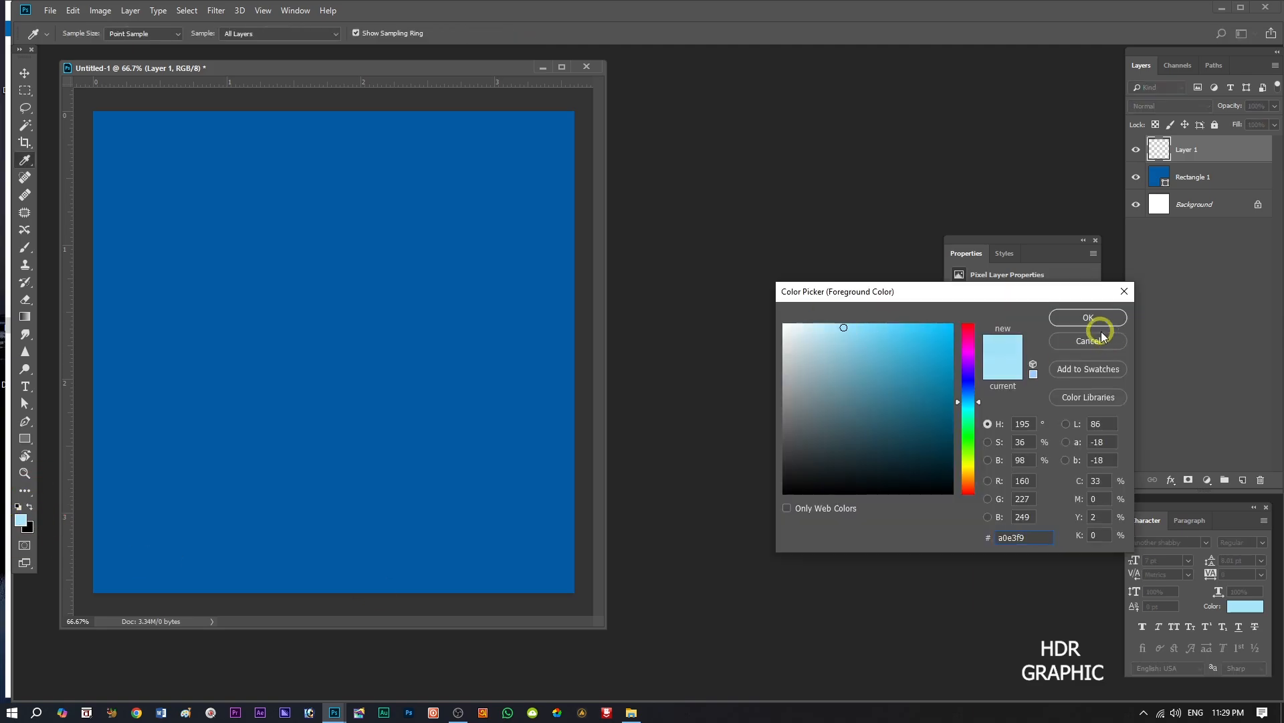
click(1109, 341)
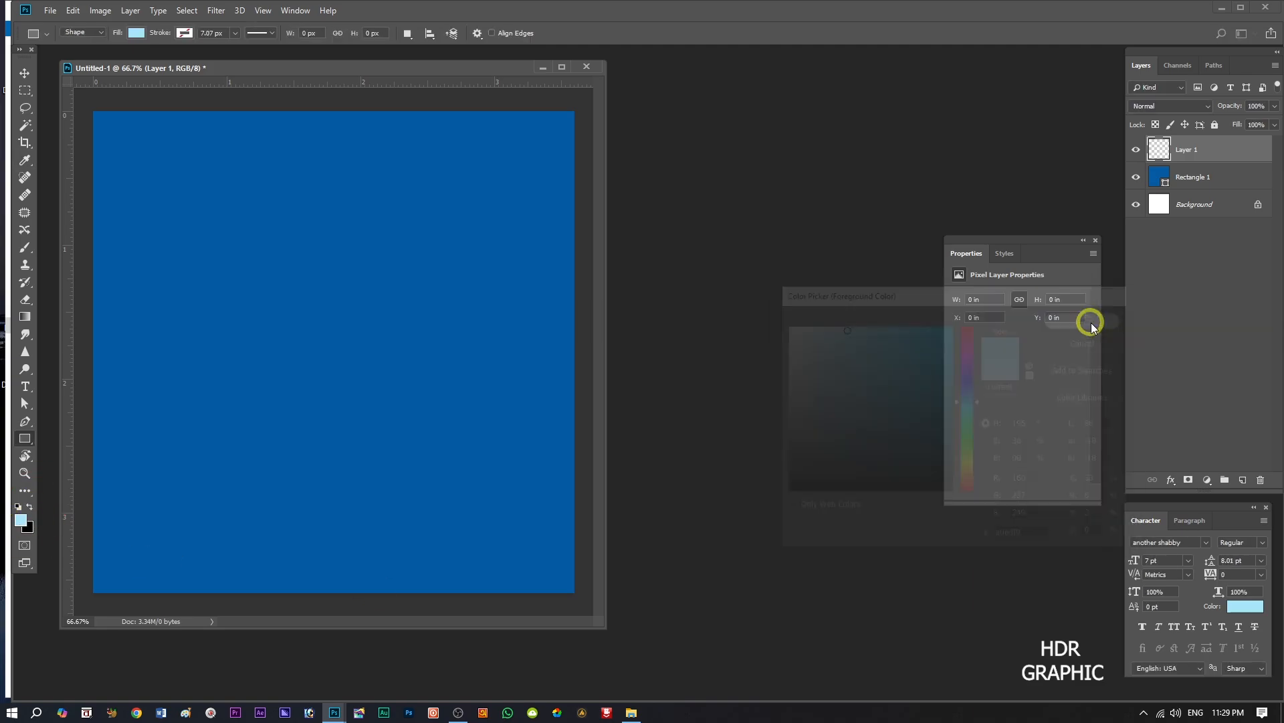
Paint a soft light-blue glow in the centre of the canvas using a 1300 px soft brush at 67% opacity.
click(25, 253)
key(bracketright)
key(bracketright)
key(bracketright)
key(bracketright)
key(bracketright)
key(bracketright)
key(bracketright)
key(bracketright)
key(bracketright)
key(bracketright)
key(bracketright)
key(bracketright)
key(bracketright)
key(bracketright)
key(bracketright)
key(bracketright)
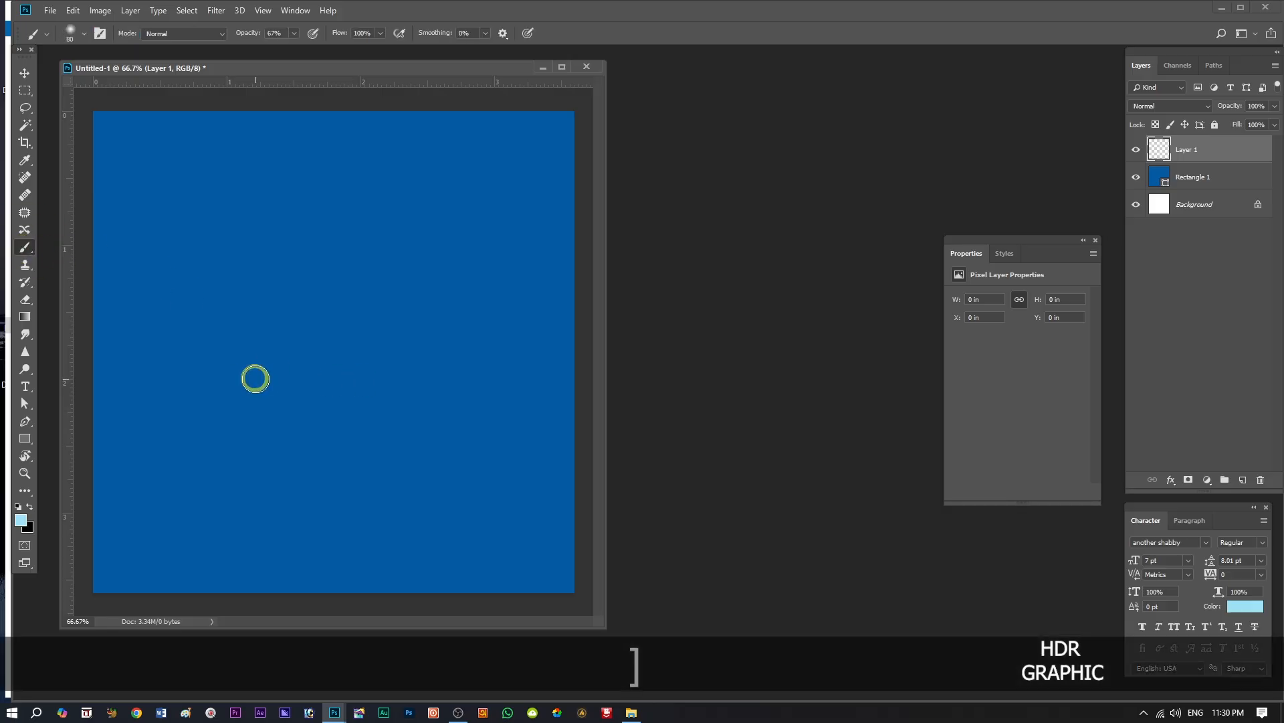
key(bracketleft)
click(332, 352)
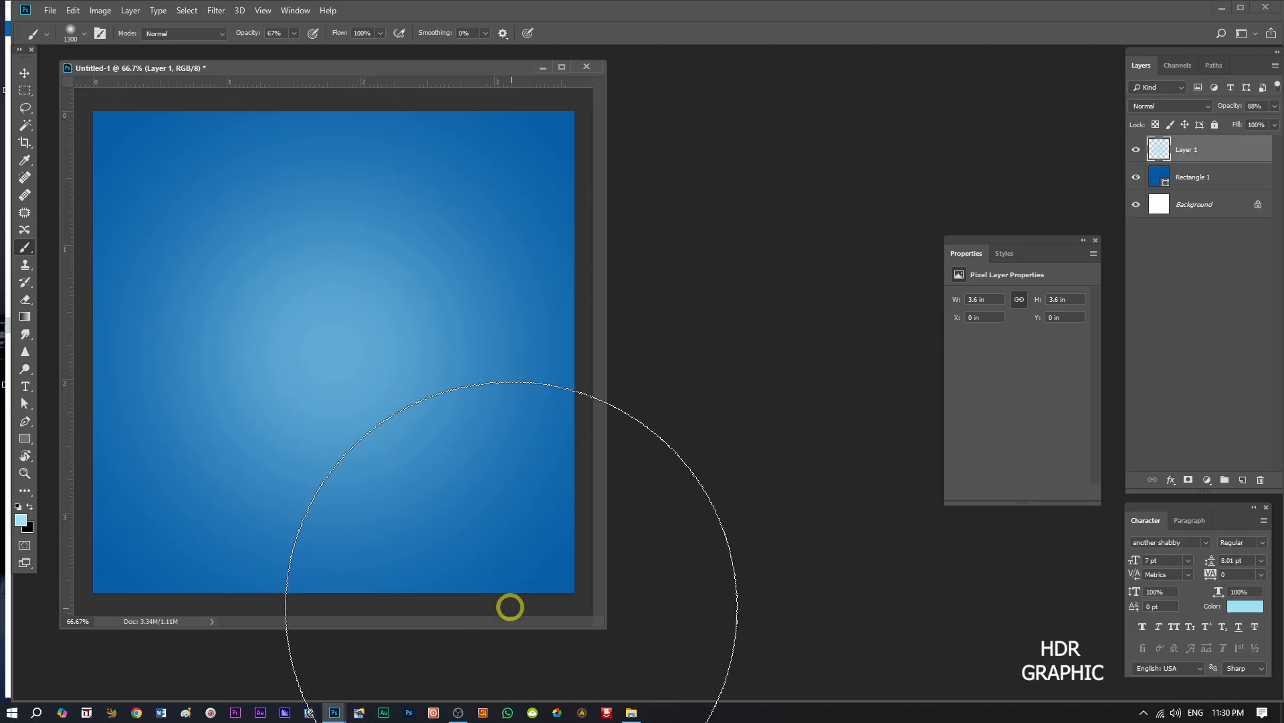
Place the hair oil bottle image from the file folder, scale it to about 61%, and position it at the canvas centre.
click(25, 72)
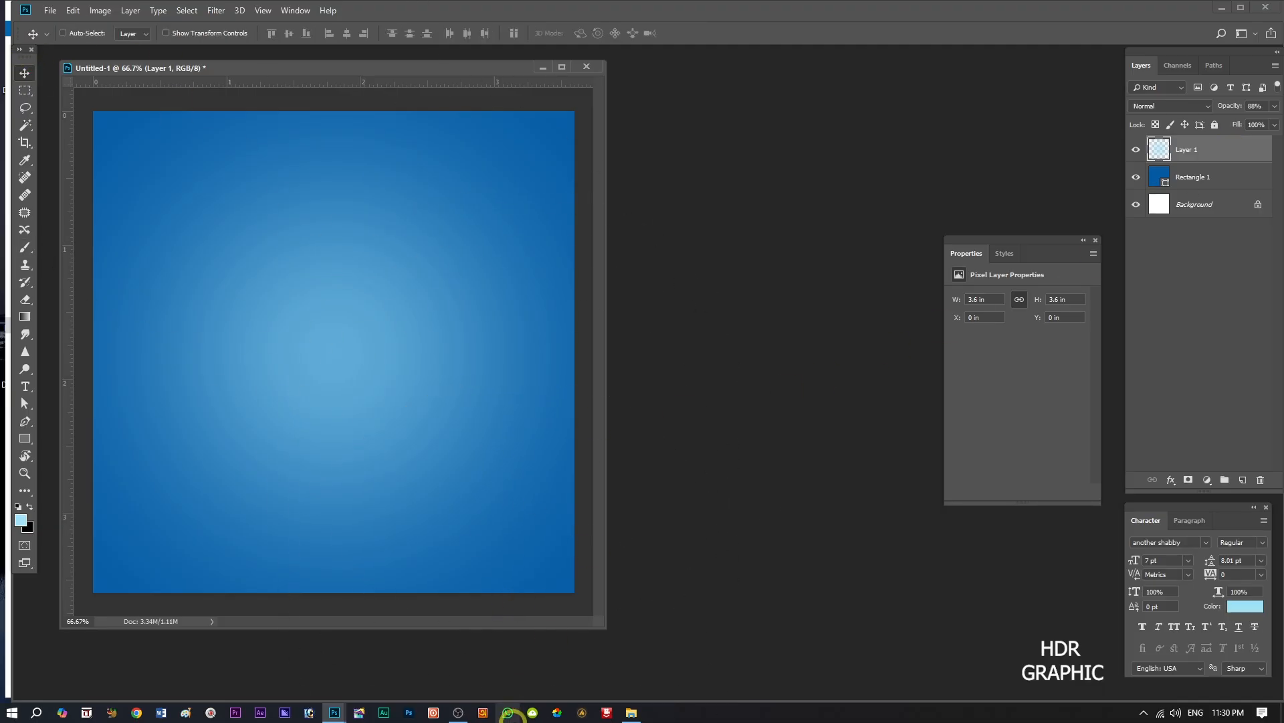
click(631, 713)
drag(302, 97, 335, 353)
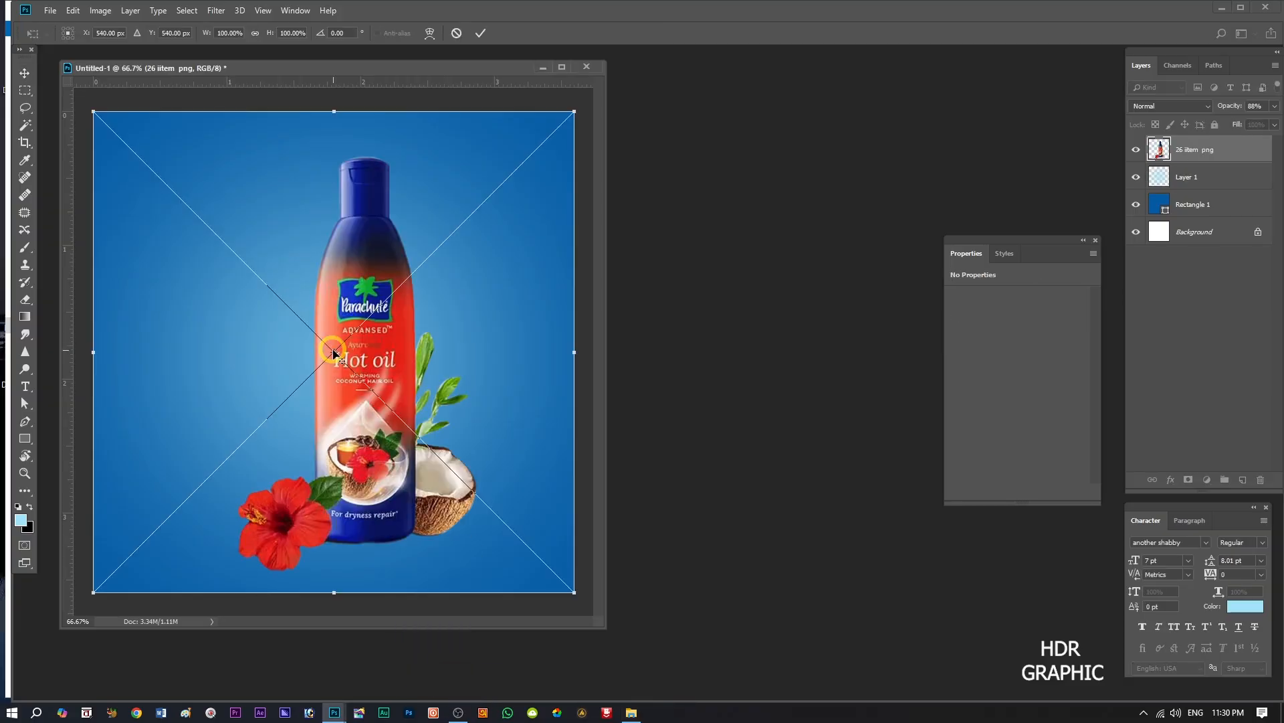
key(shift+alt)
drag(572, 111, 480, 206)
click(481, 35)
drag(354, 354, 333, 376)
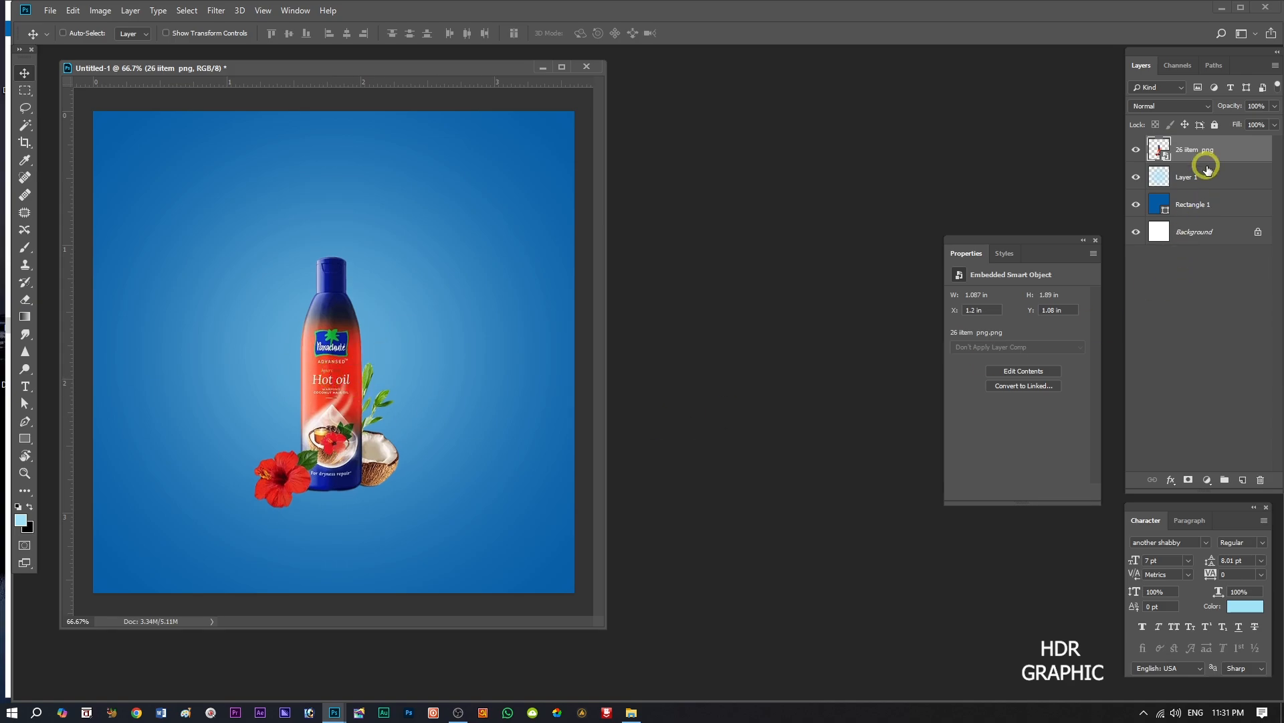
Add a new layer directly beneath the bottle layer and swap the foreground colour to black.
click(1197, 177)
click(1243, 481)
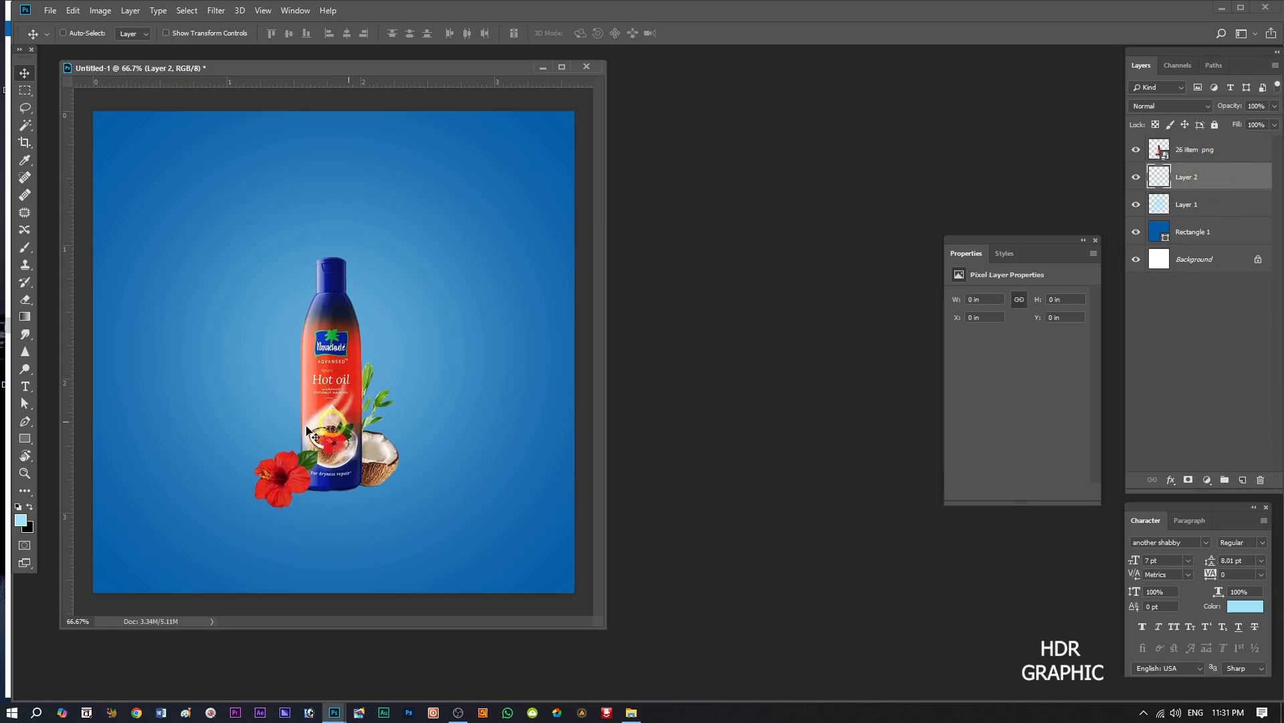
click(30, 510)
Choose the thin elliptical preset for the Brush tool and adjust its tip angle closer to horizontal.
click(25, 247)
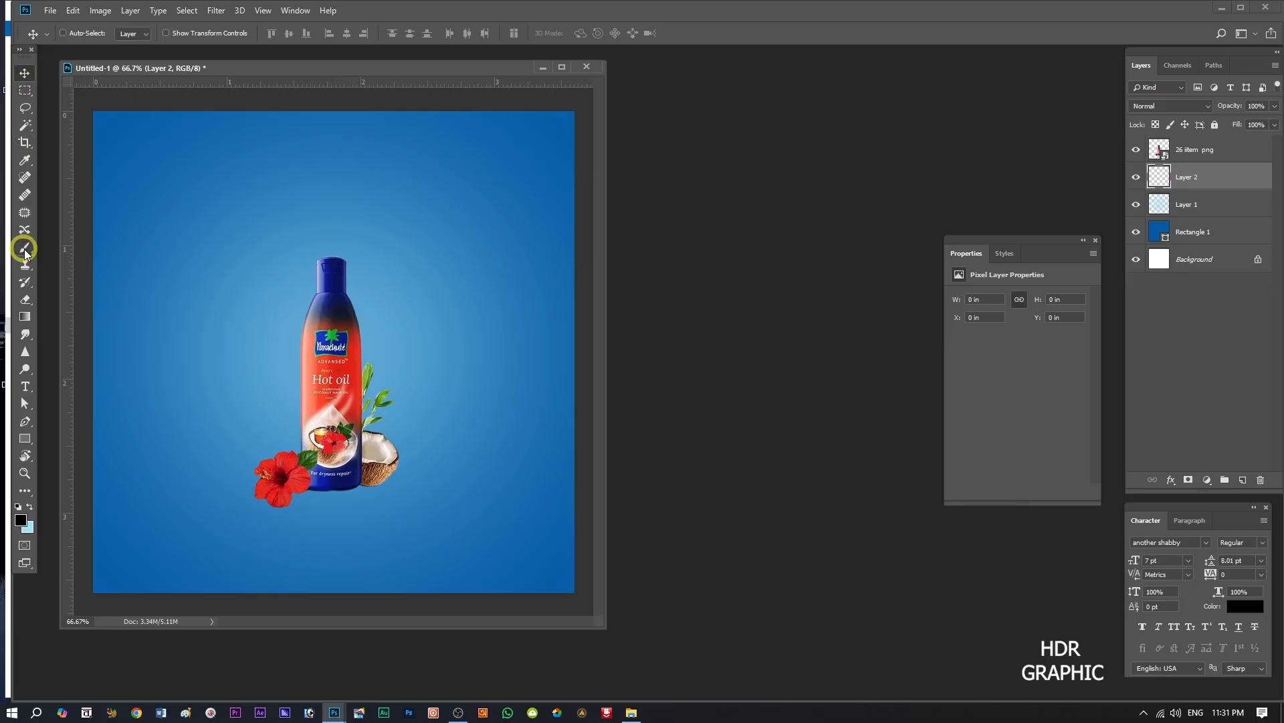
click(85, 35)
click(94, 132)
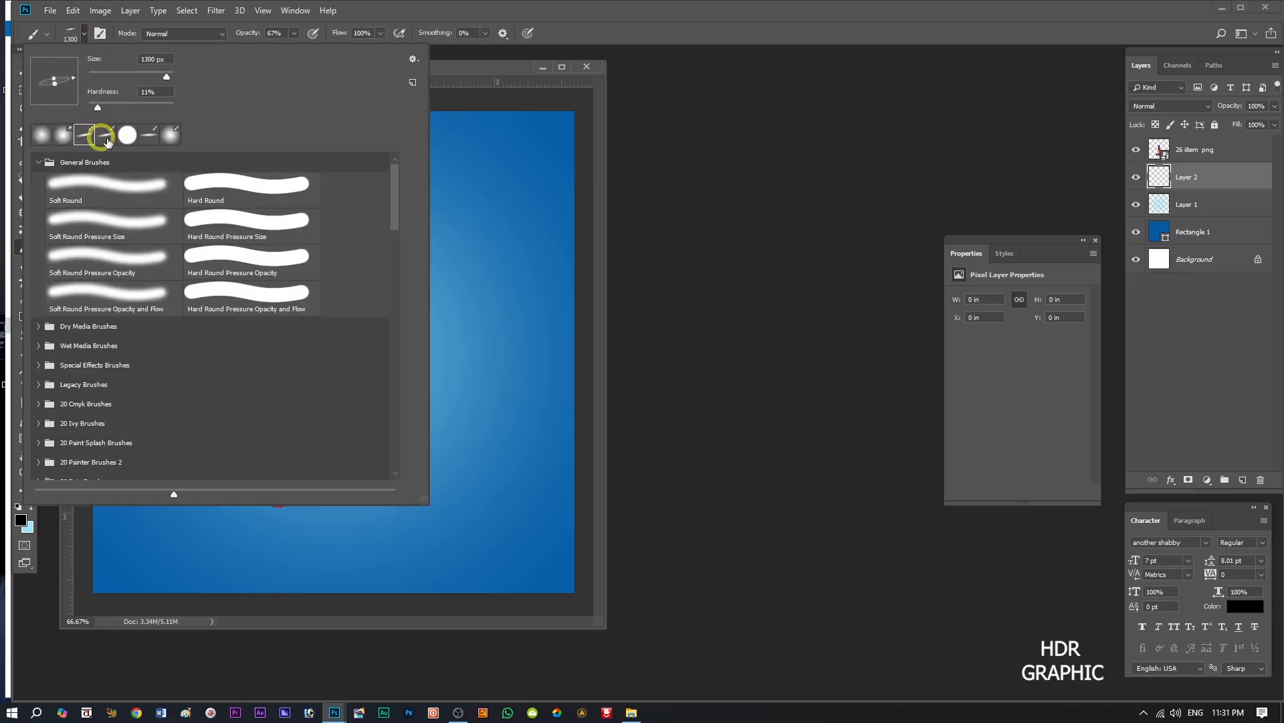
click(83, 33)
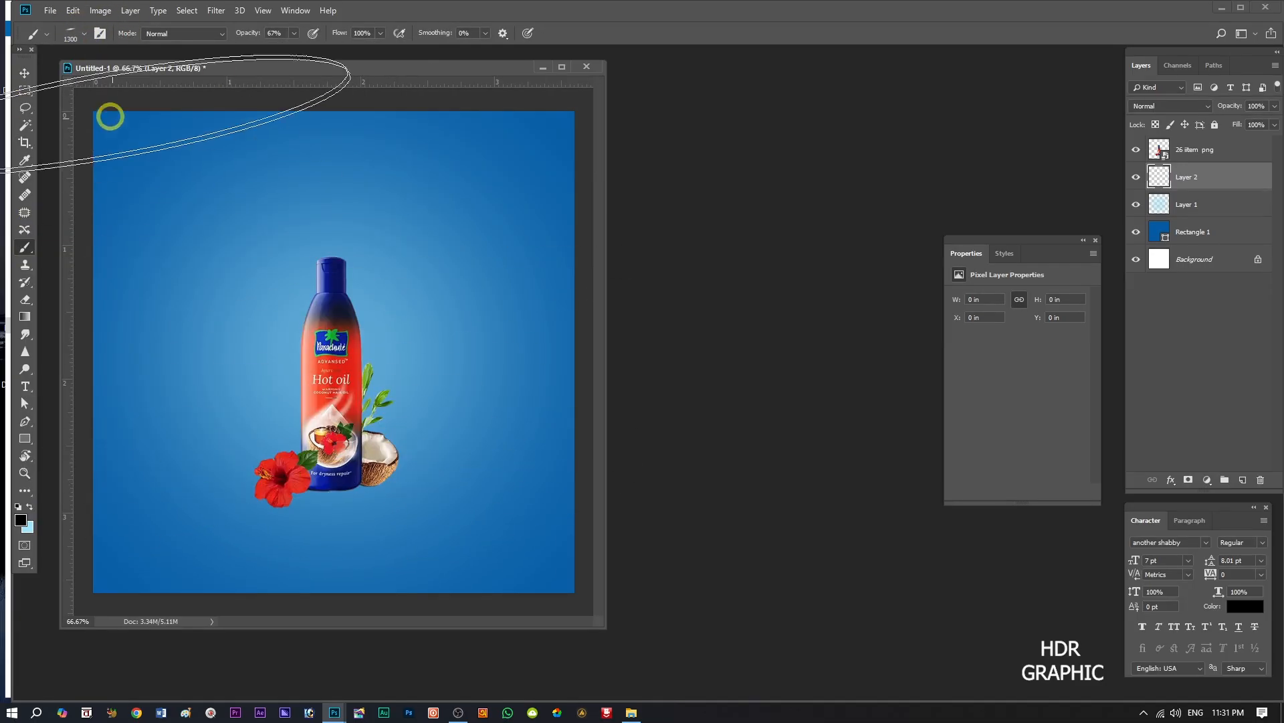
click(85, 35)
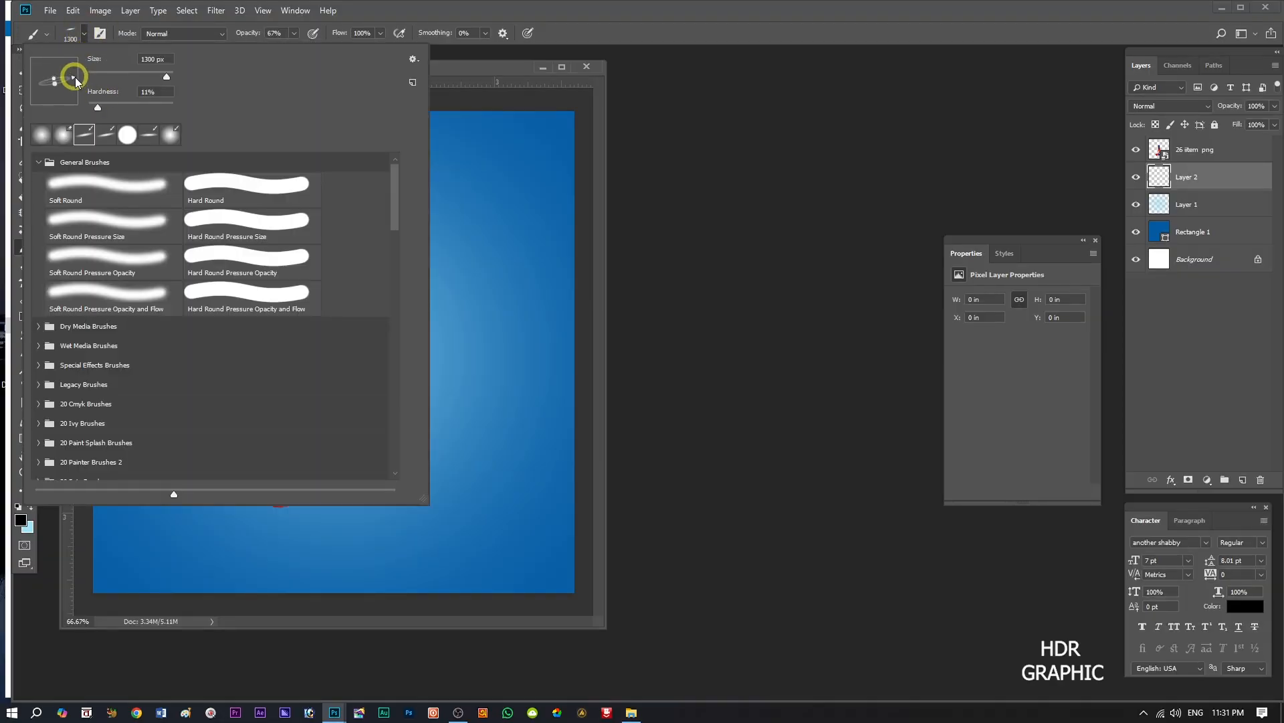
click(85, 35)
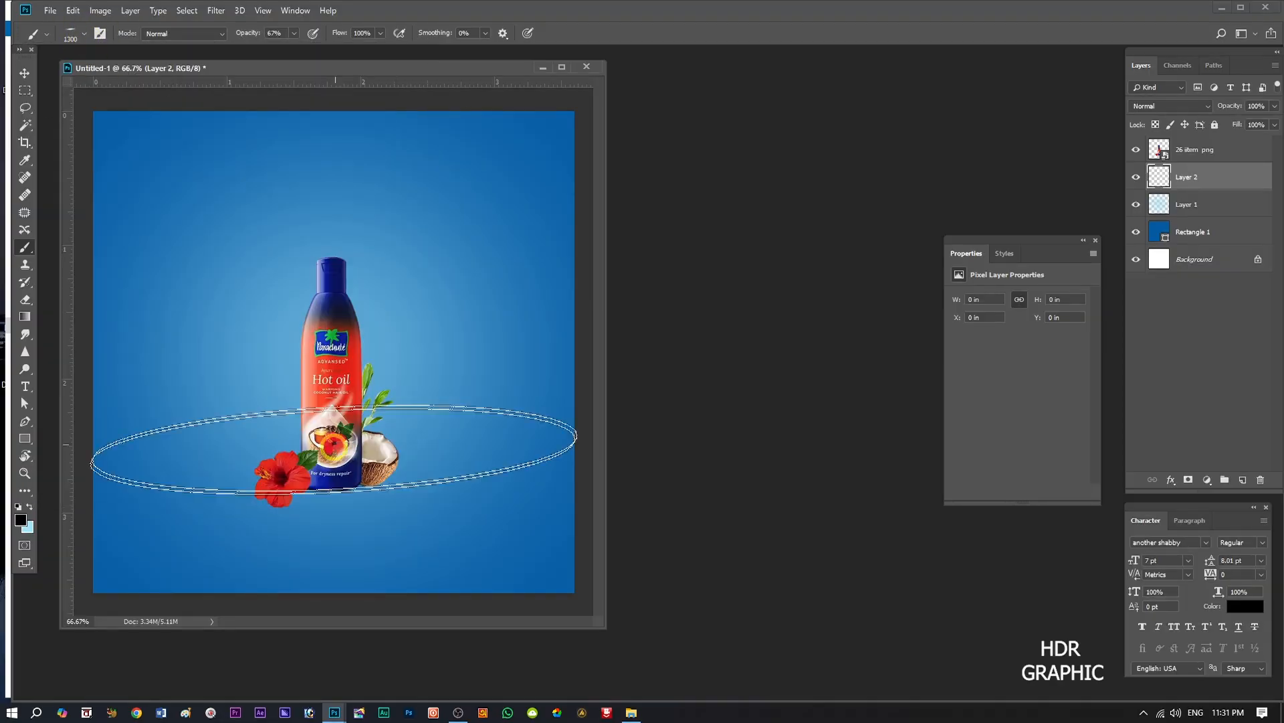
Reduce the brush size to 200 px and paint a black contact shadow under the bottle's base.
key(bracketleft)
key(bracketleft)
key(bracketleft)
key(bracketleft)
key(bracketleft)
key(bracketleft)
key(bracketleft)
key(bracketleft)
key(bracketleft)
key(bracketleft)
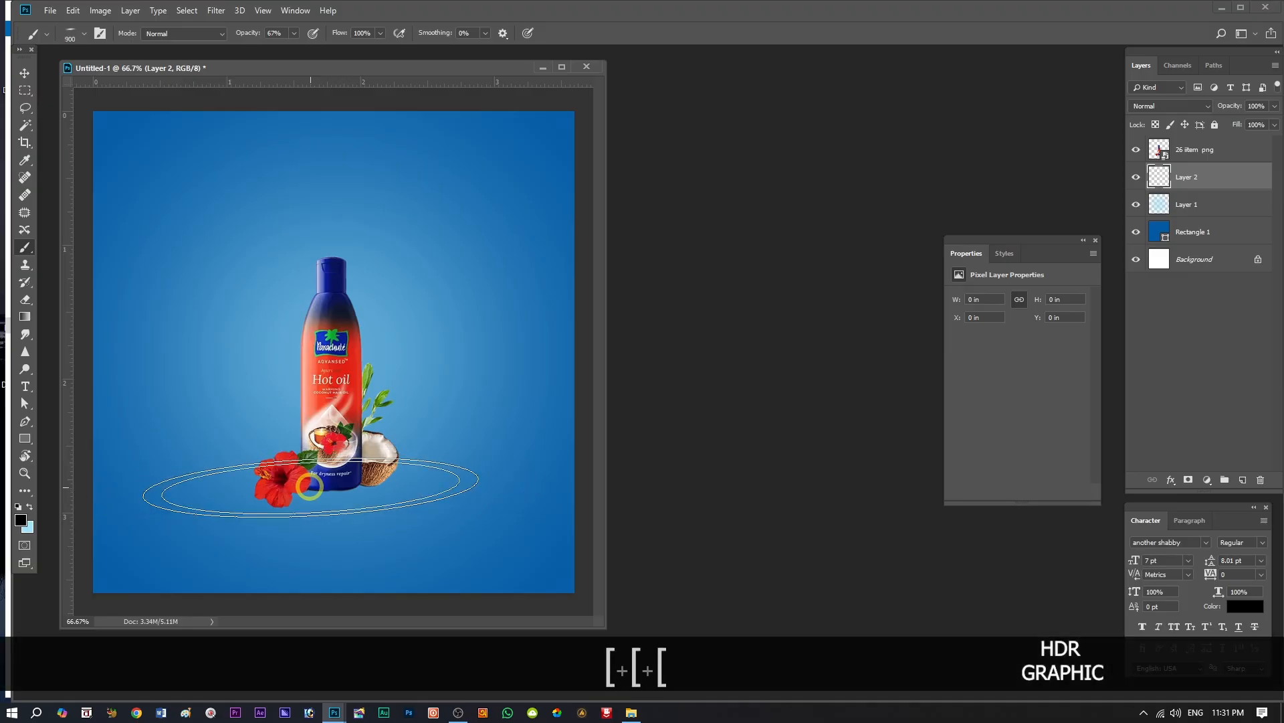
key(bracketleft)
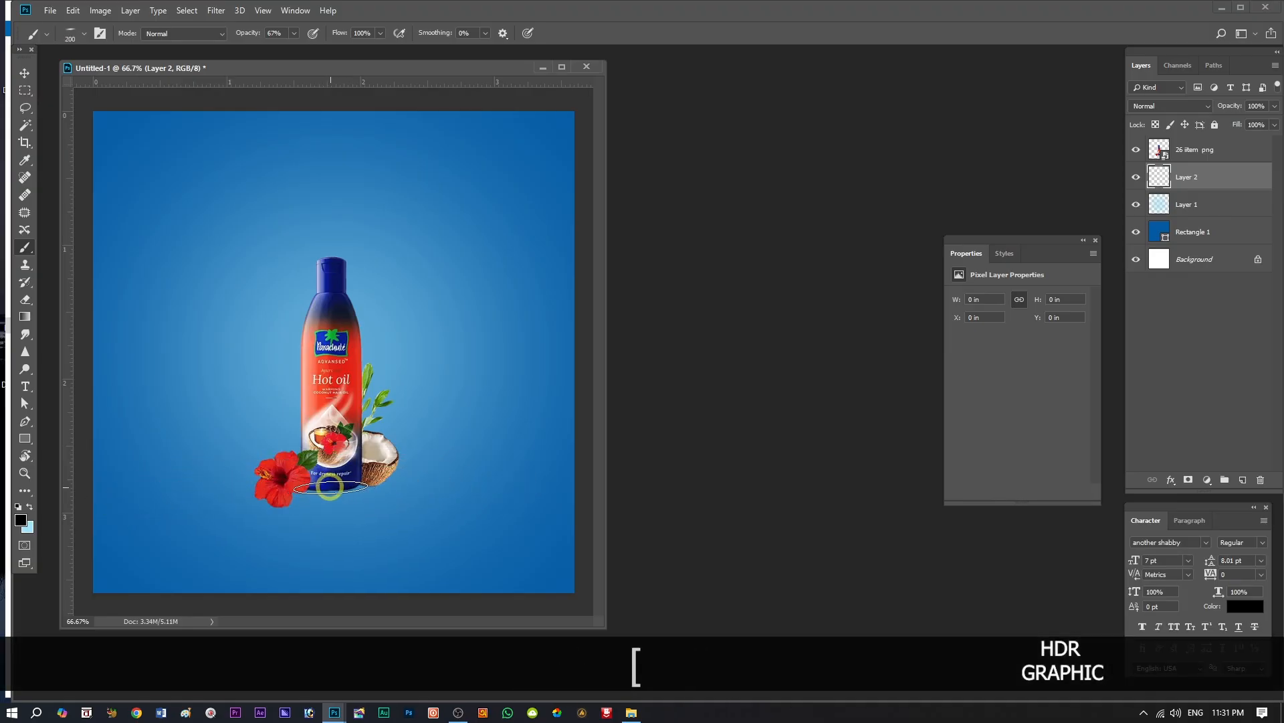
drag(329, 487, 324, 488)
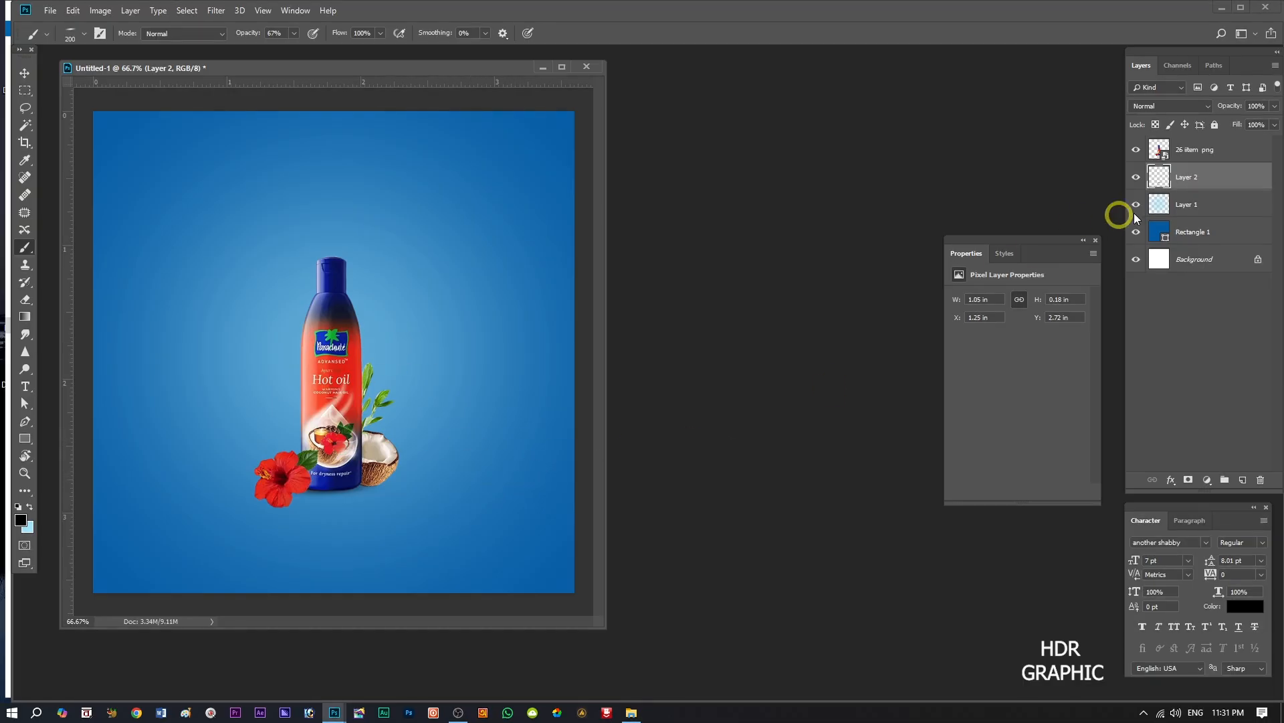
Widen the shadow to about 108.6%, compare it on and off, and nudge it slightly downward.
key(ctrl+t)
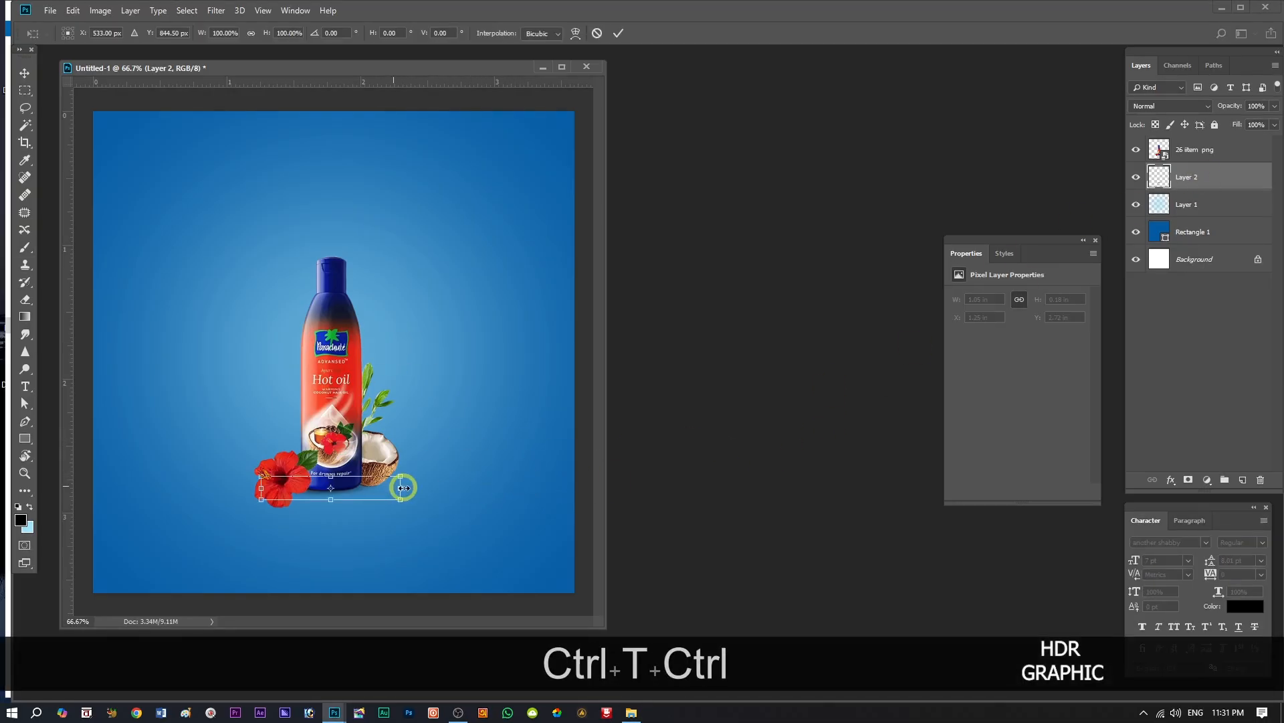
drag(402, 489, 416, 488)
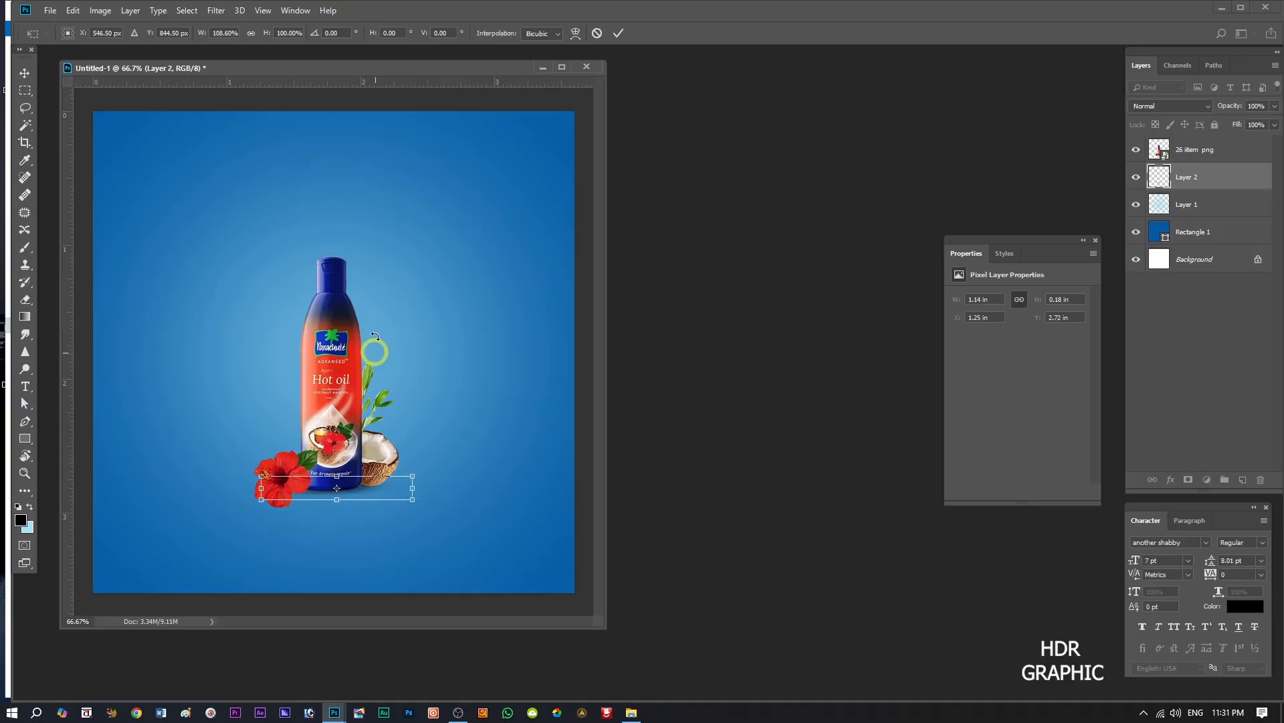
click(618, 33)
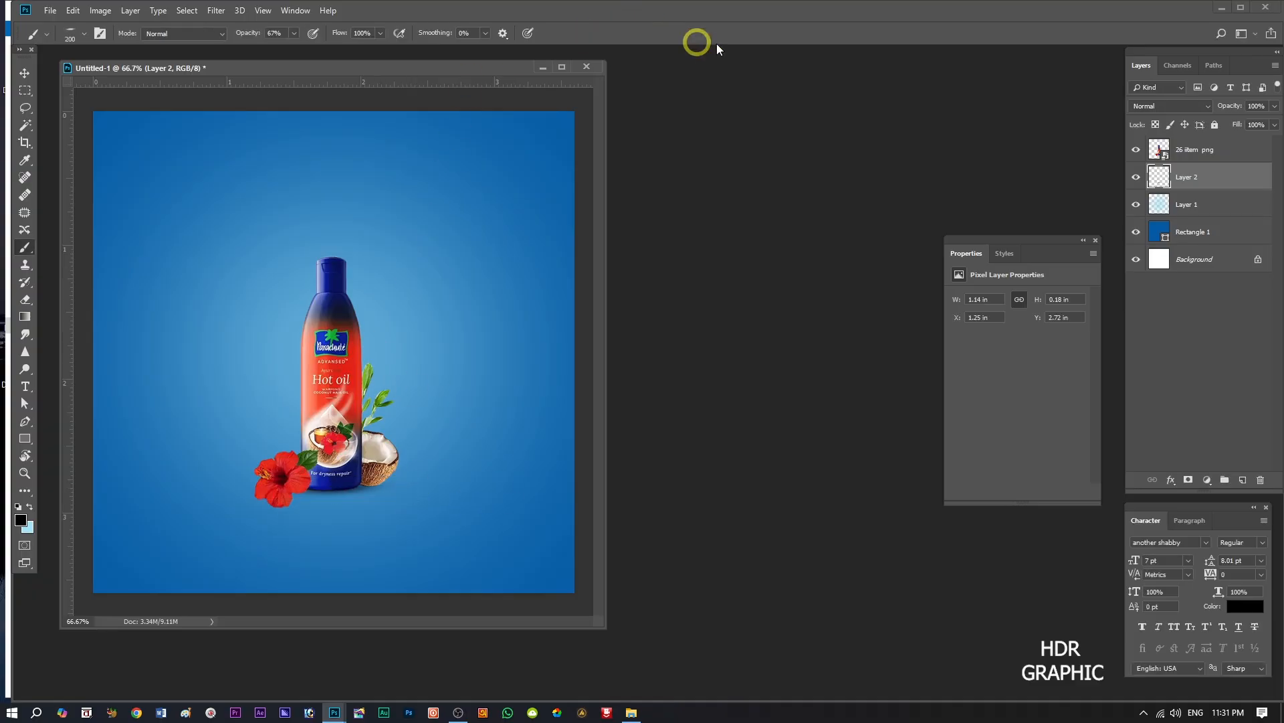
click(1135, 176)
click(1135, 177)
click(24, 72)
key(Down)
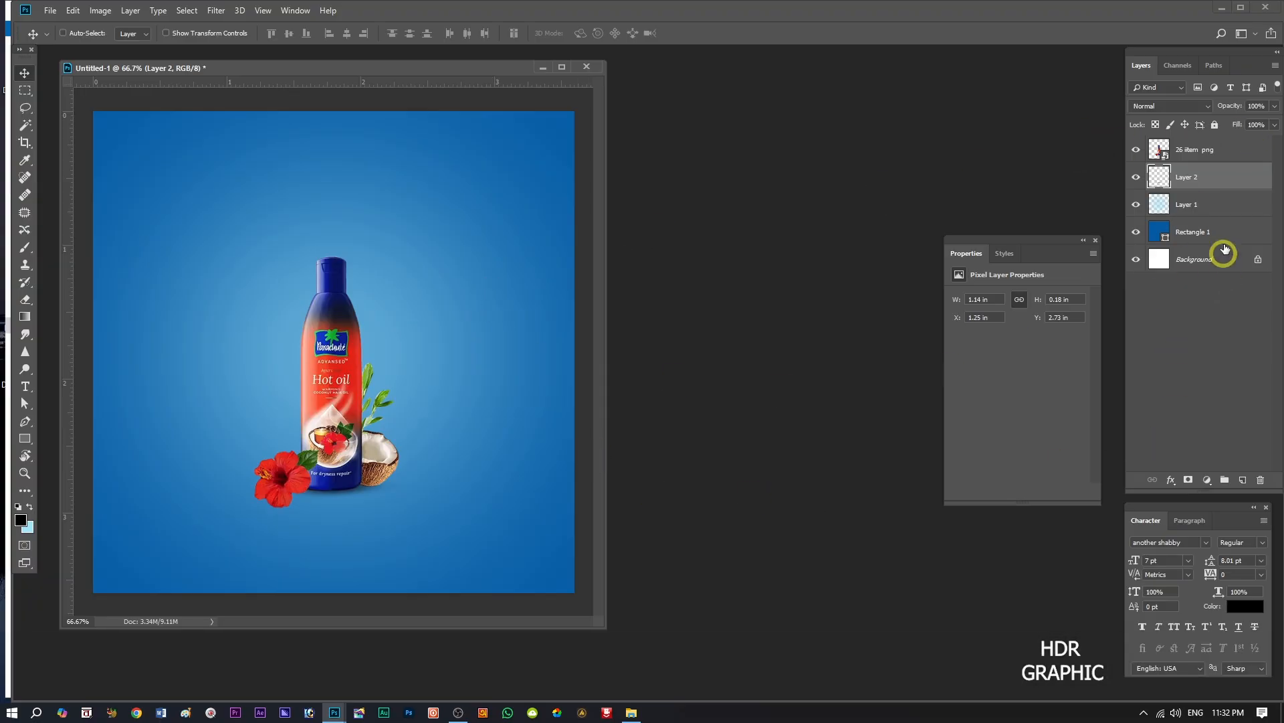
Duplicate the bottle image layer.
click(1213, 148)
key(ctrl)
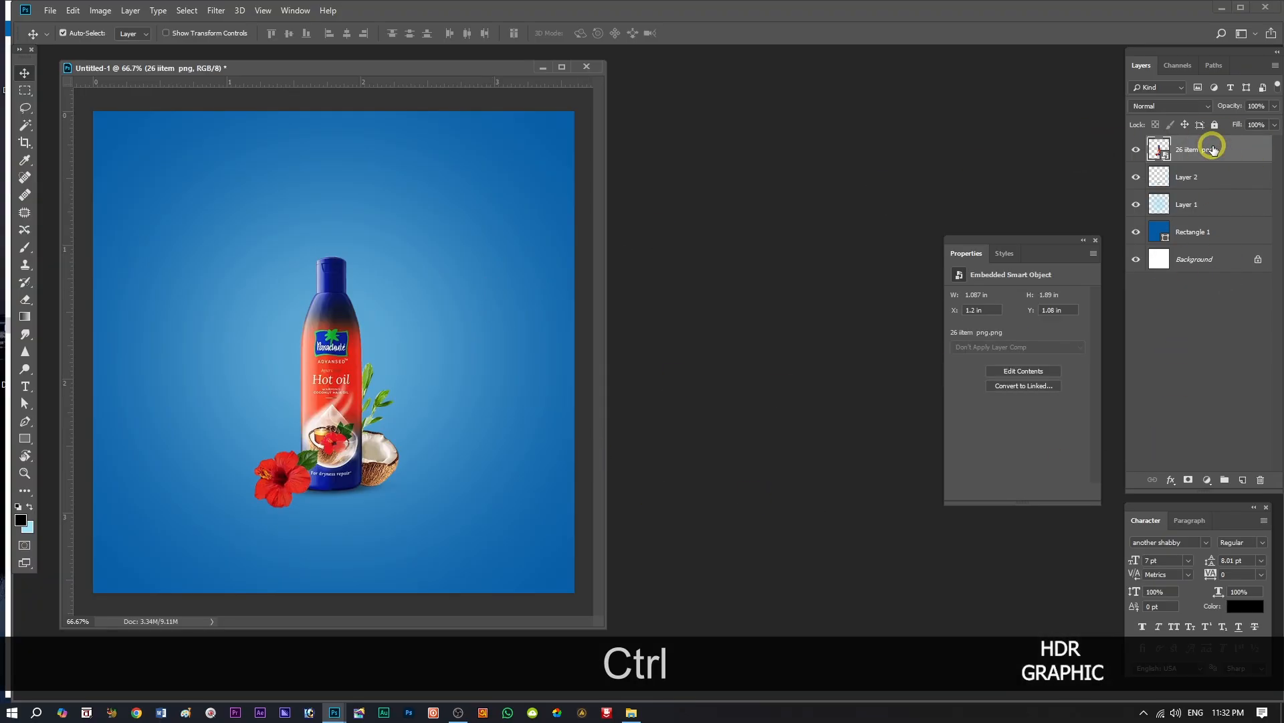
key(ctrl+j)
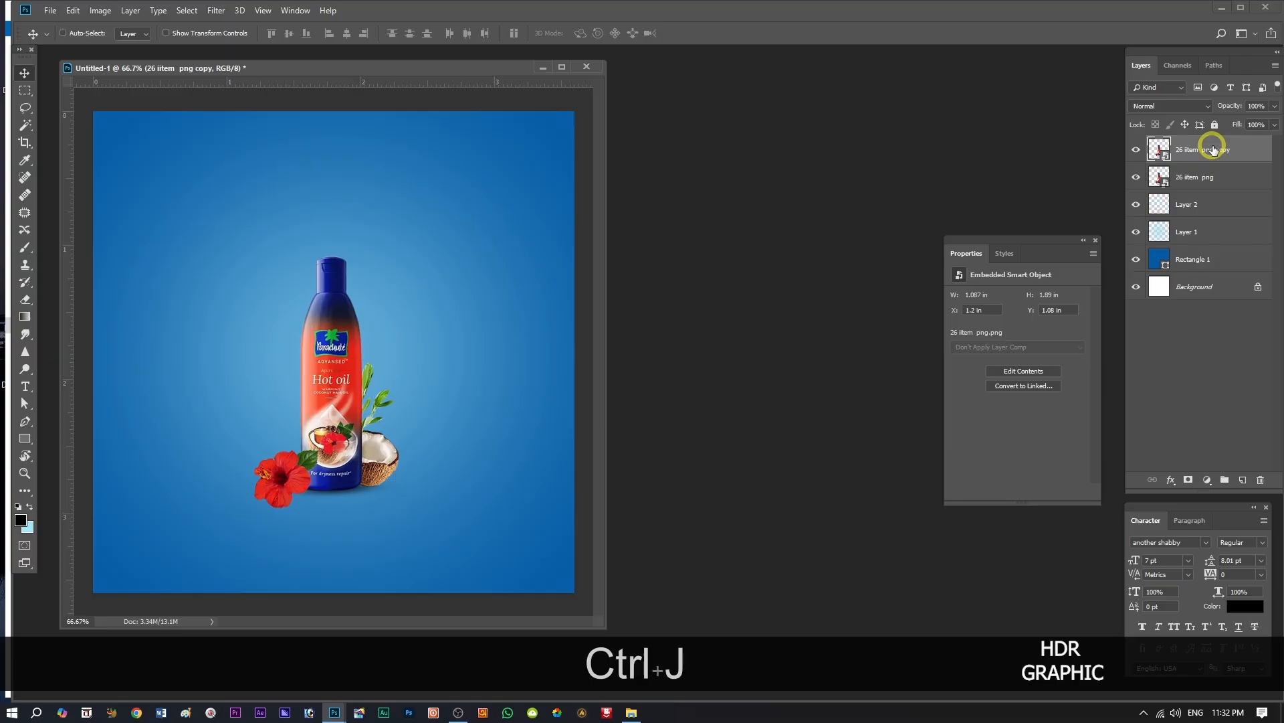
Flip the original bottle layer vertically and move it below the upright bottle to form a mirrored reflection.
click(1200, 175)
key(ctrl+t)
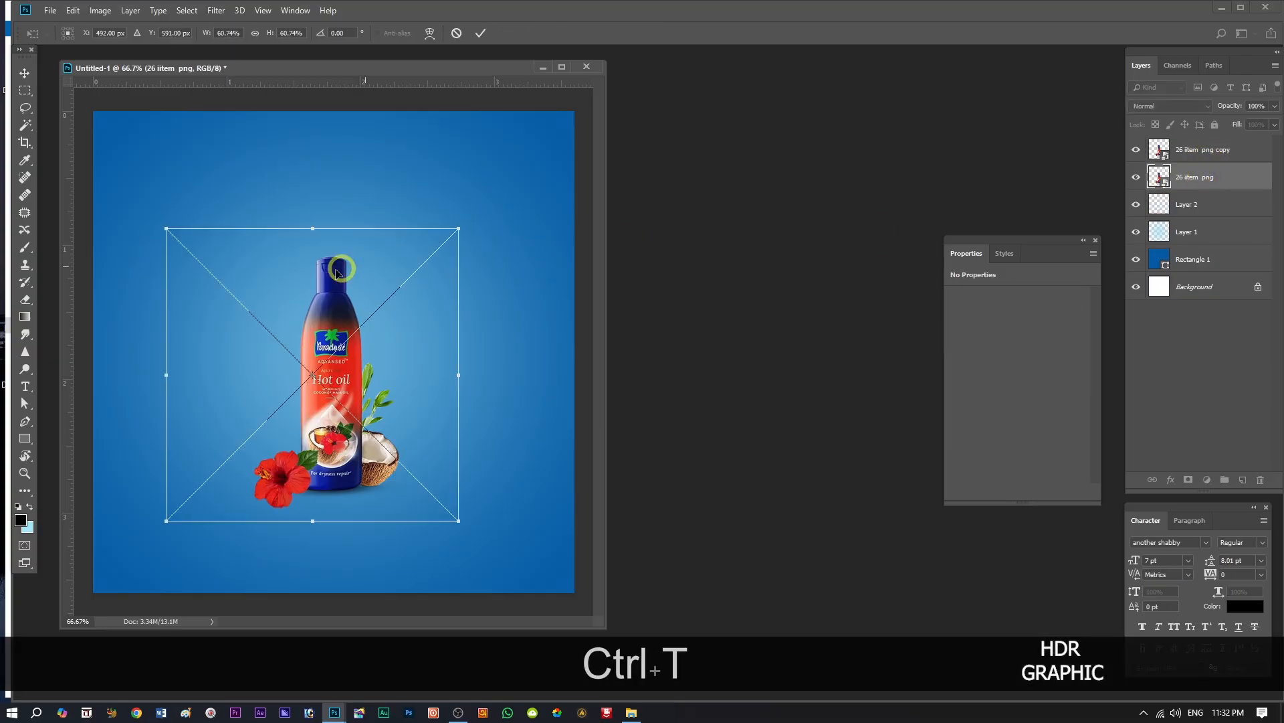
right_click(328, 261)
right_click(327, 416)
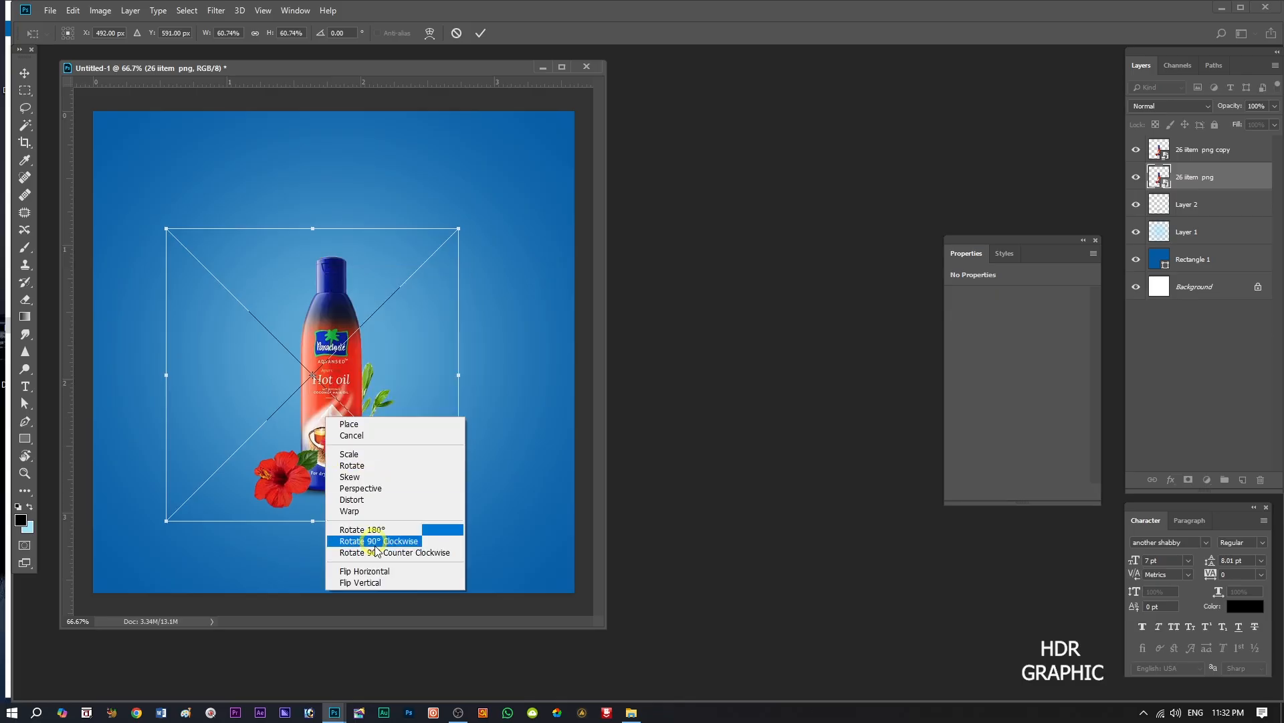
click(375, 583)
click(25, 72)
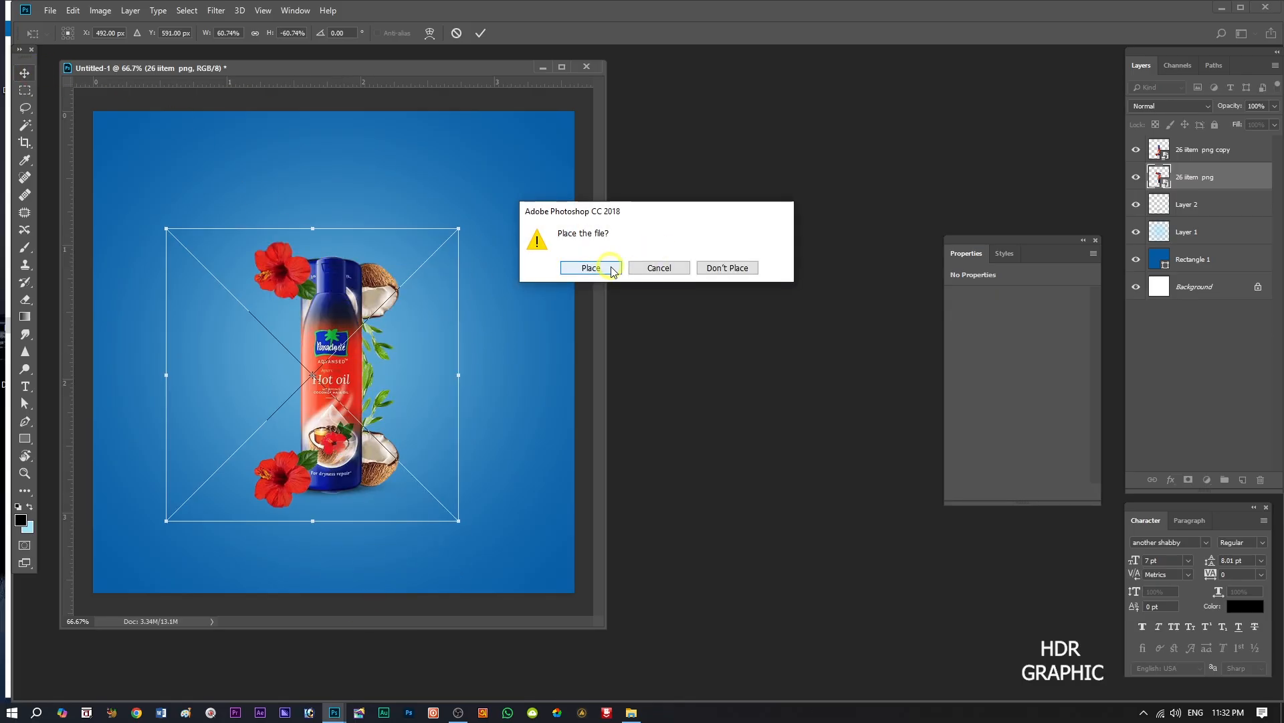
click(611, 269)
drag(343, 323, 345, 551)
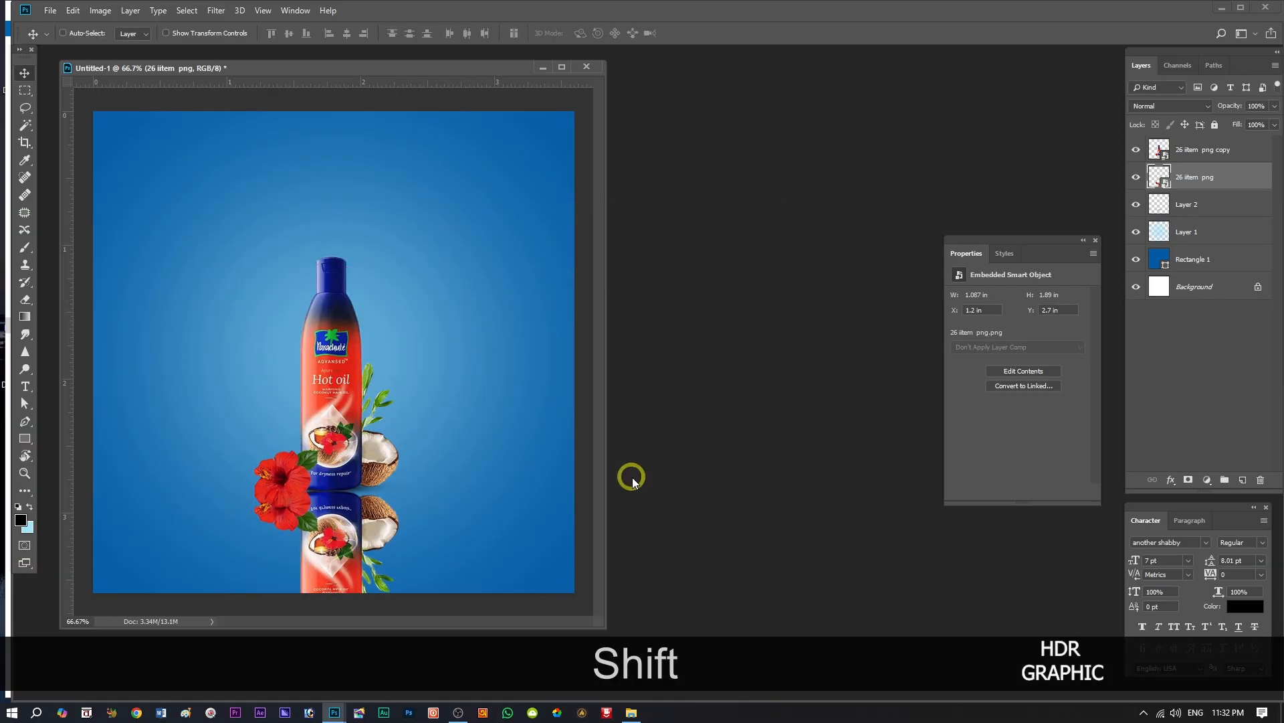
Apply a Gaussian Blur with a 9.0 pixel radius to the flipped bottle reflection.
click(209, 15)
click(325, 178)
click(406, 225)
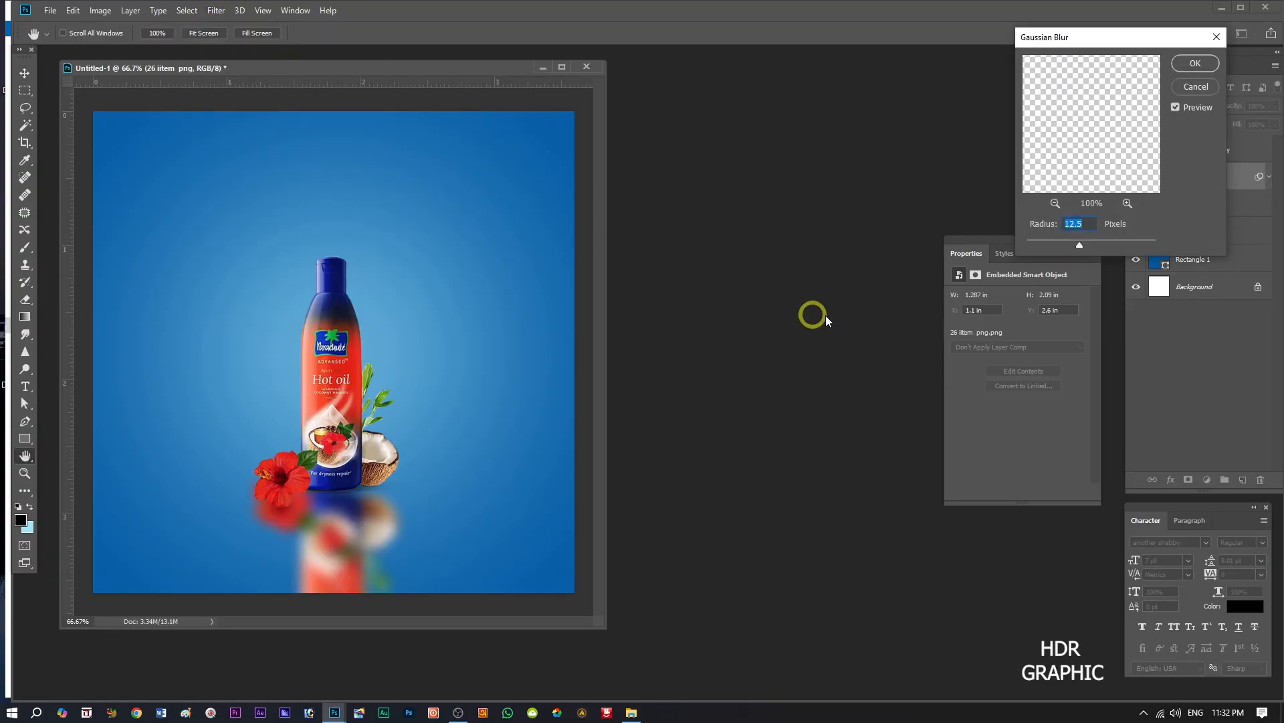
drag(1076, 244, 1075, 245)
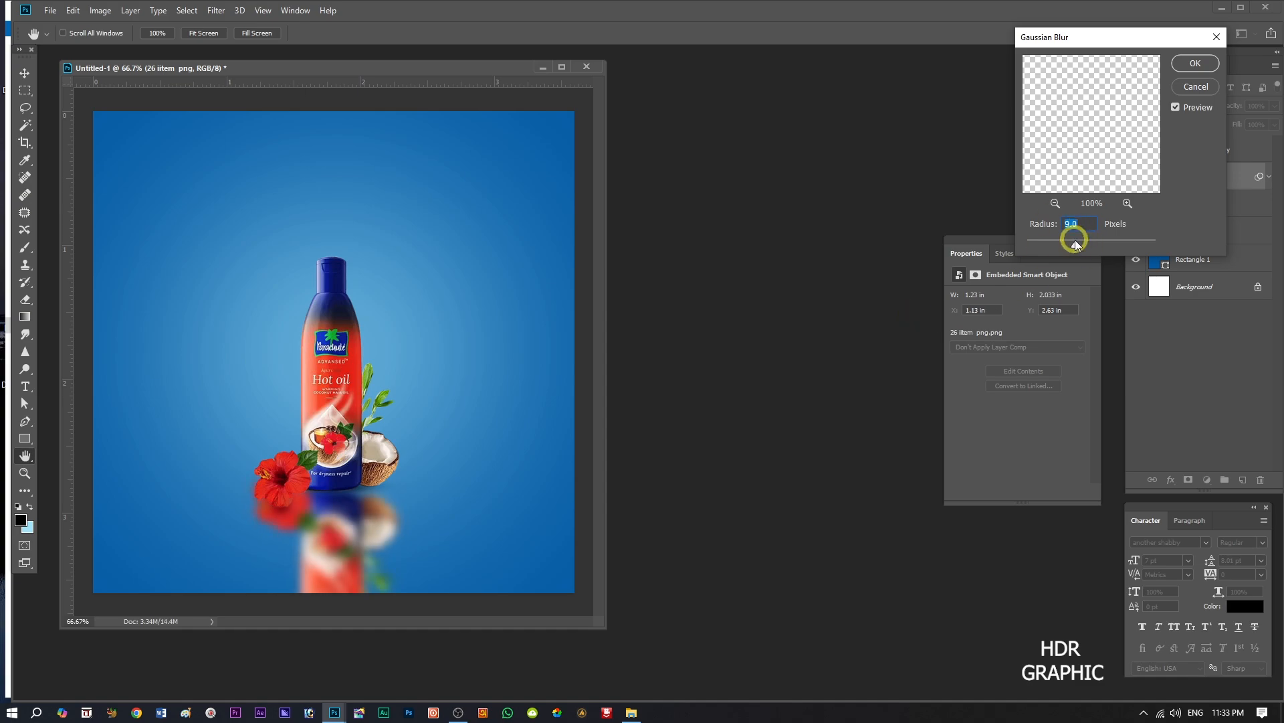
click(1194, 63)
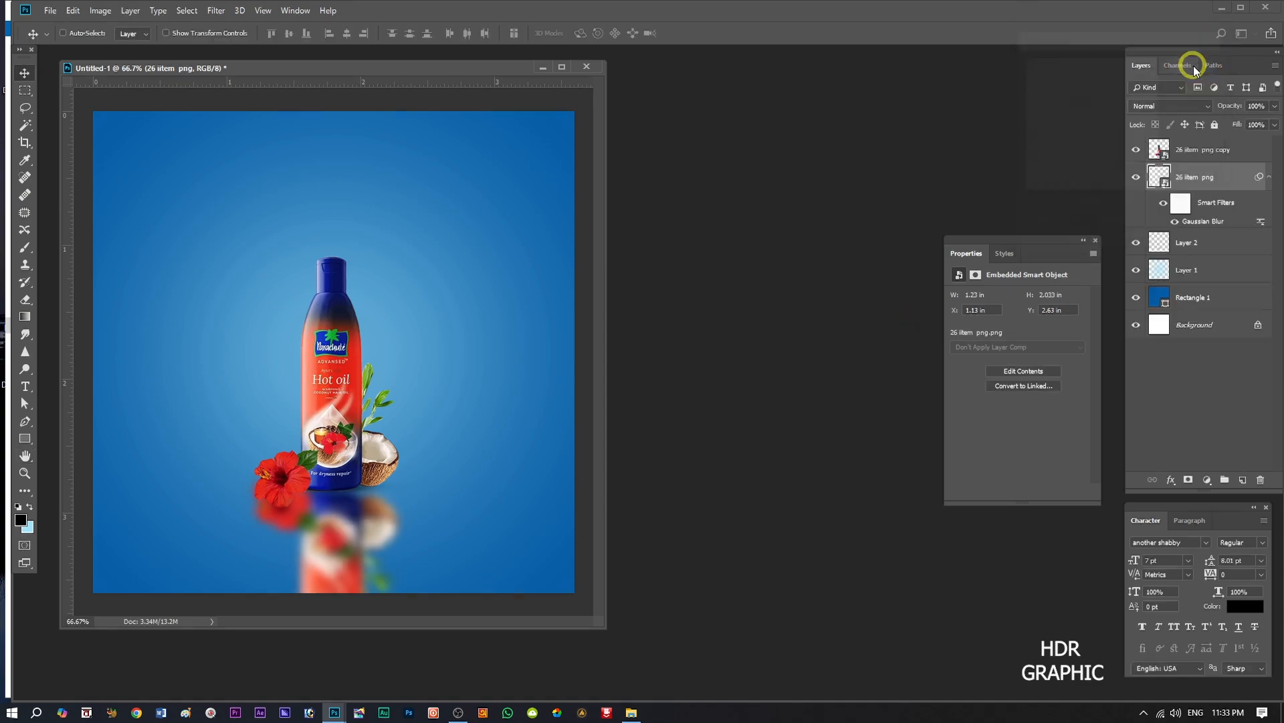
Add a layer mask to the blurred bottle reflection, fade its lower end with a black-to-transparent linear gradient, and set the layer opacity to 90%.
key(ctrl+minus)
key(ctrl+minus)
key(ctrl+minus)
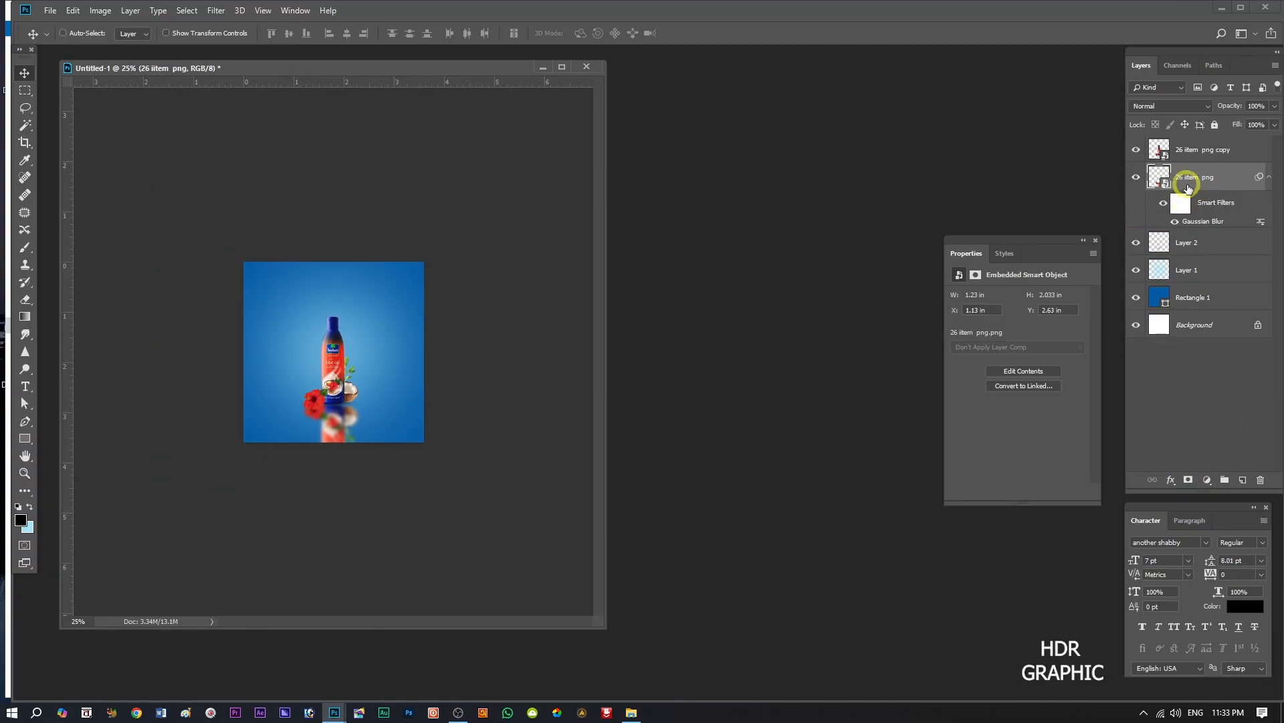
click(1189, 480)
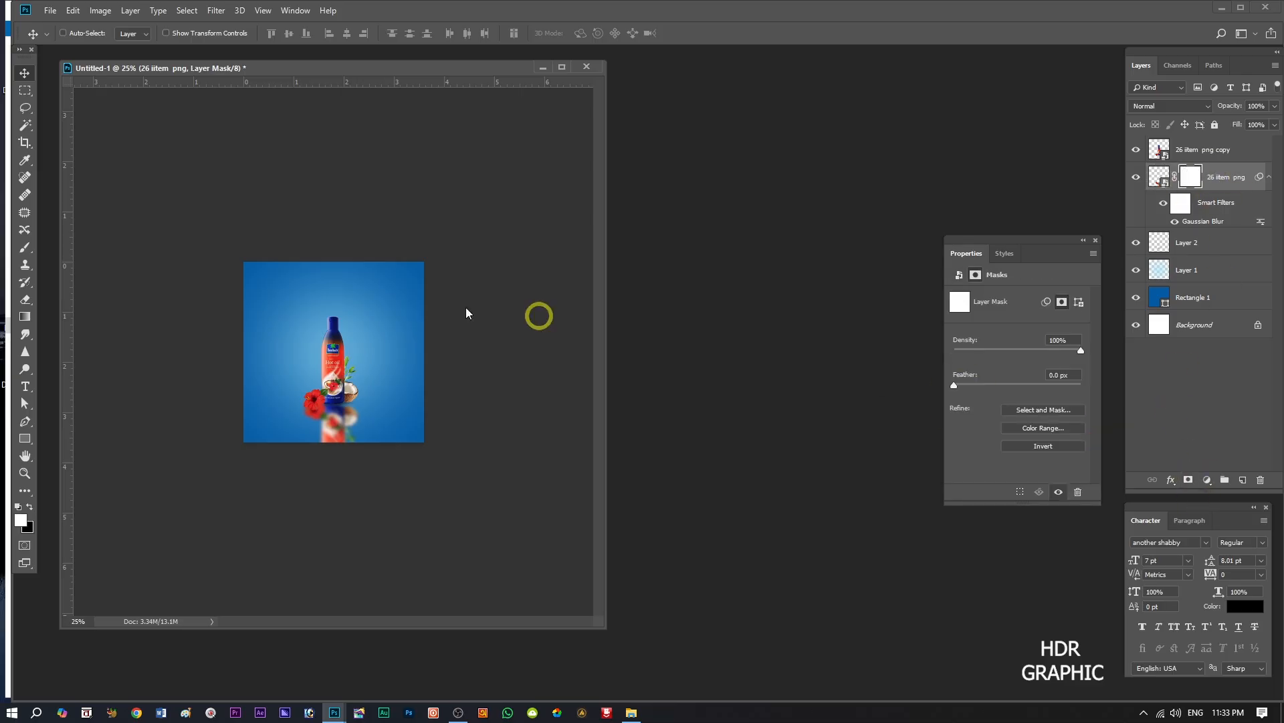
click(14, 319)
key(x)
drag(329, 502, 334, 398)
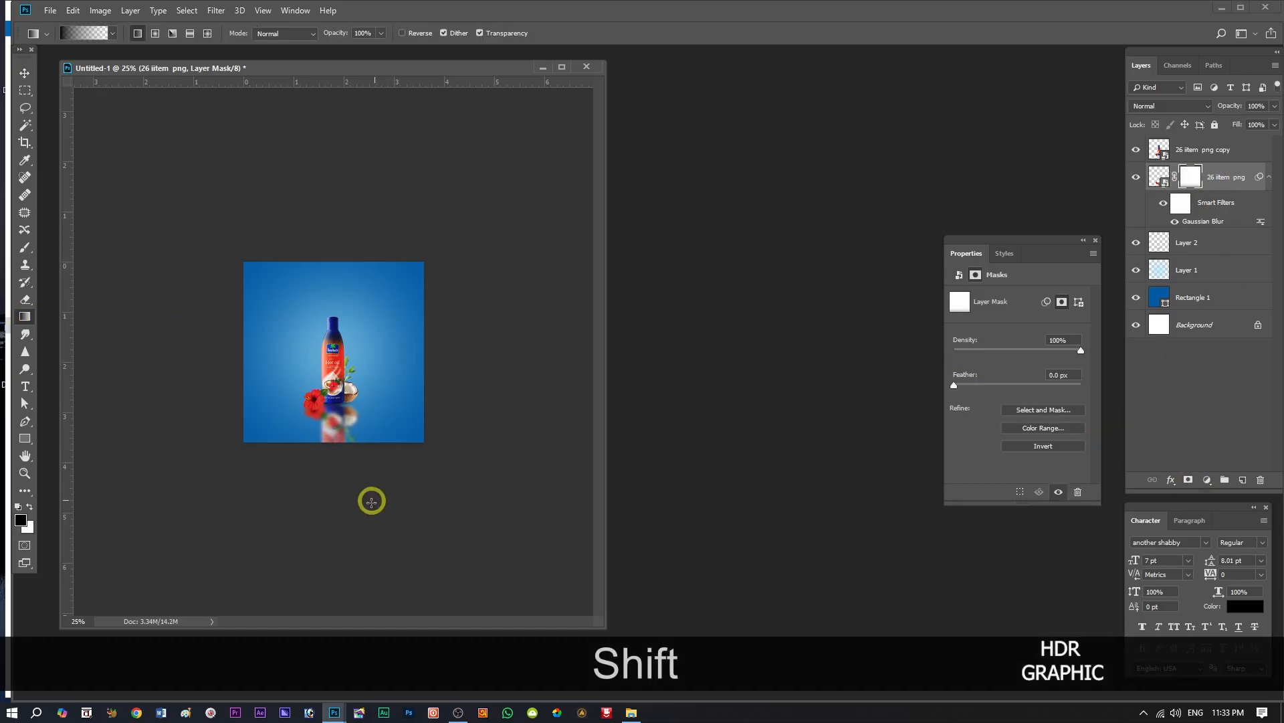
drag(339, 516, 338, 410)
drag(336, 485, 335, 419)
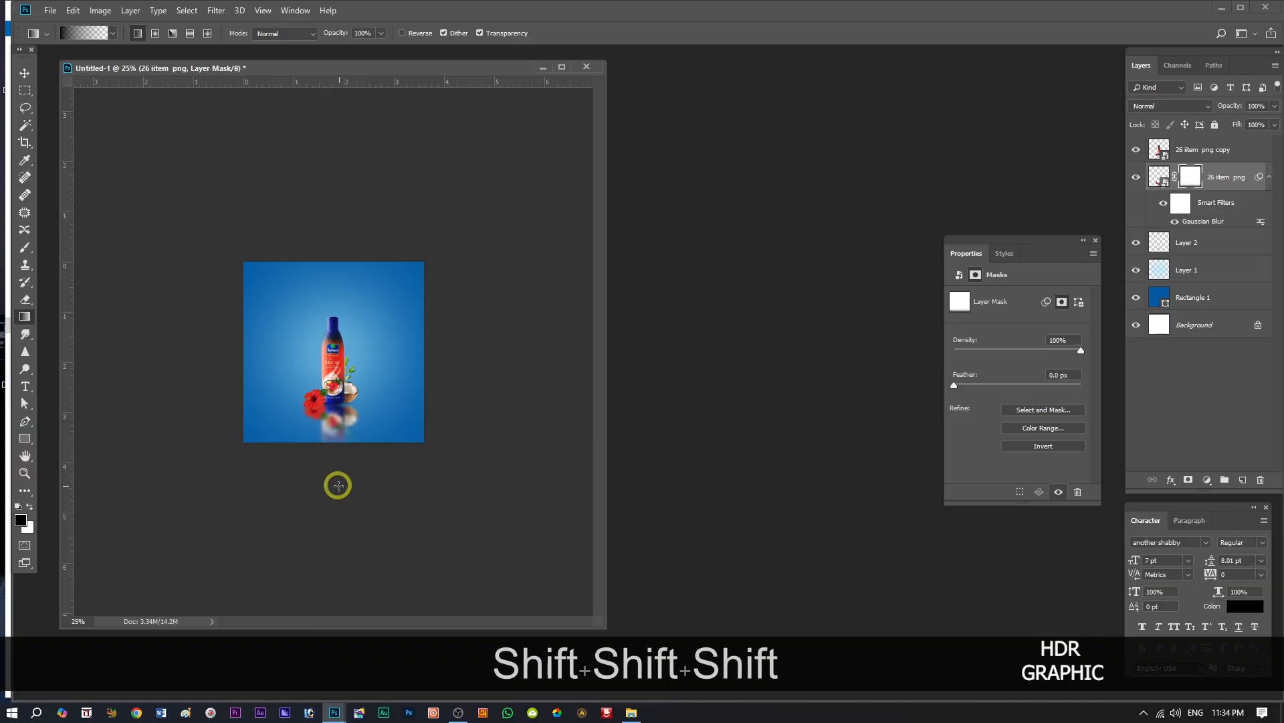
drag(336, 488, 338, 419)
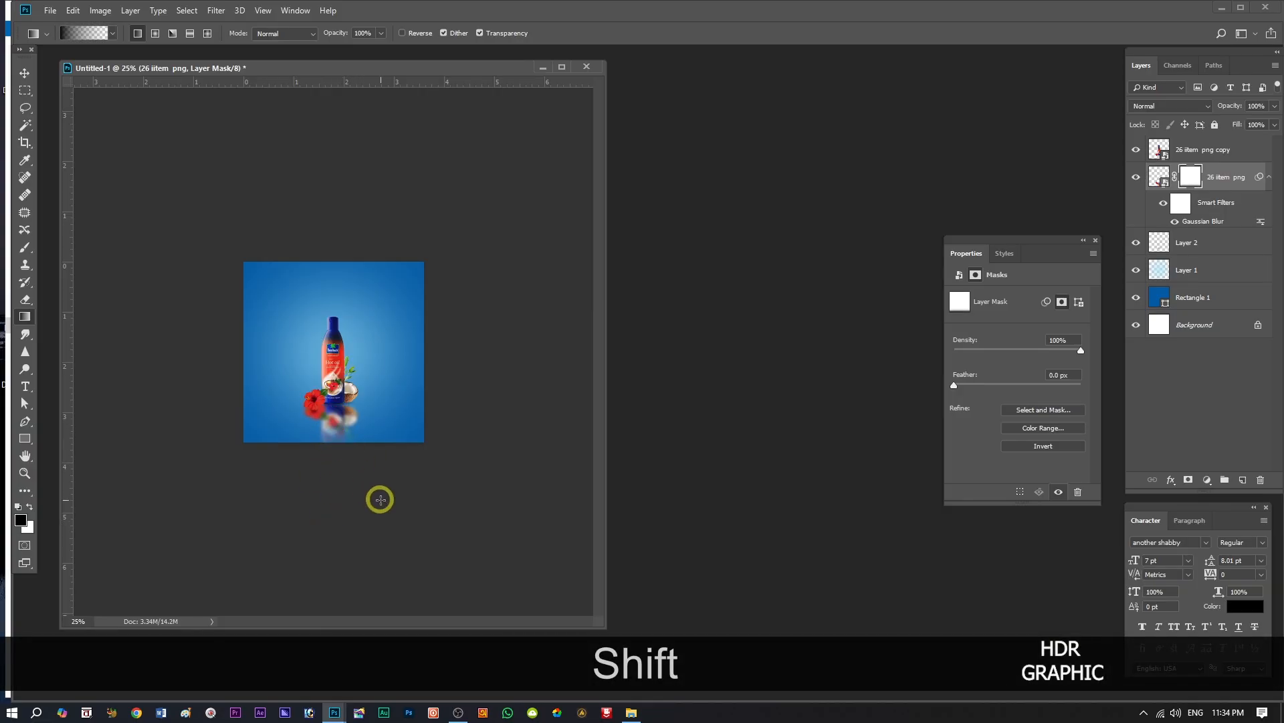
drag(333, 466, 332, 412)
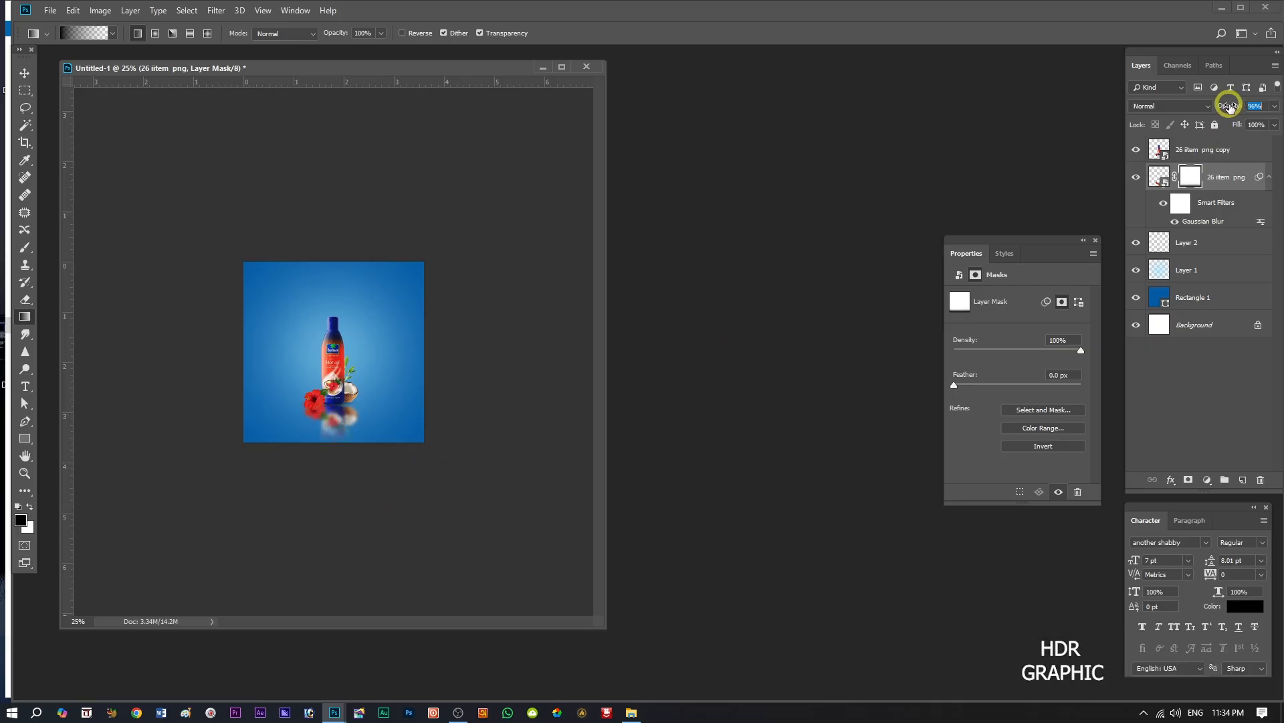
drag(1226, 107, 1227, 107)
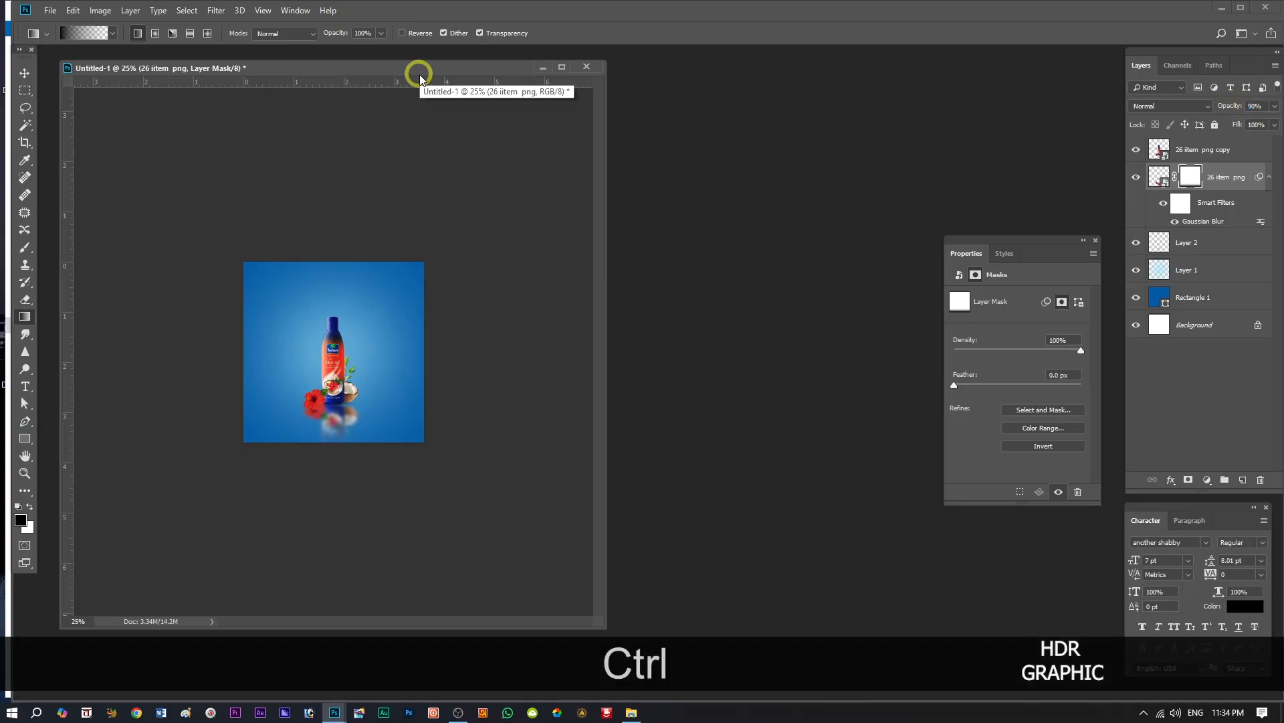
Place the water splash images mesotoday-water-2748670 and mesotoday-water-2748660 from folder 26 behind the upright bottle.
key(ctrl+equal)
key(ctrl+equal)
click(631, 712)
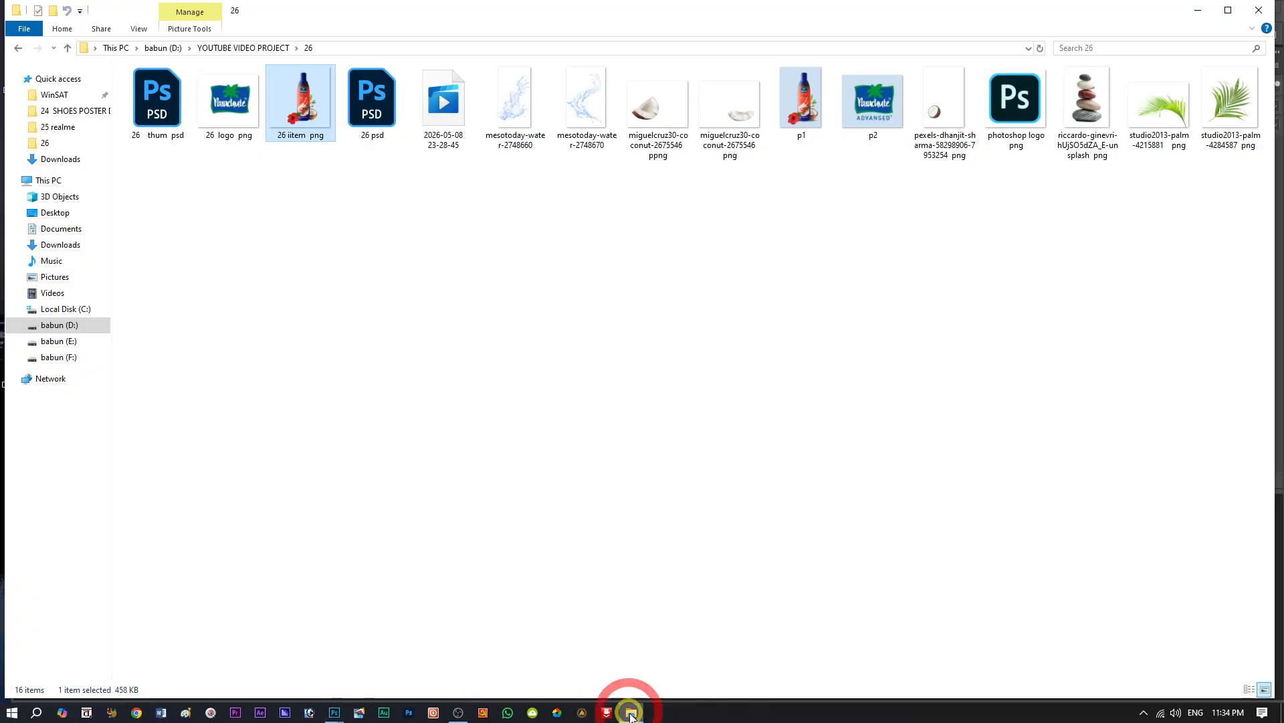
drag(518, 186, 393, 386)
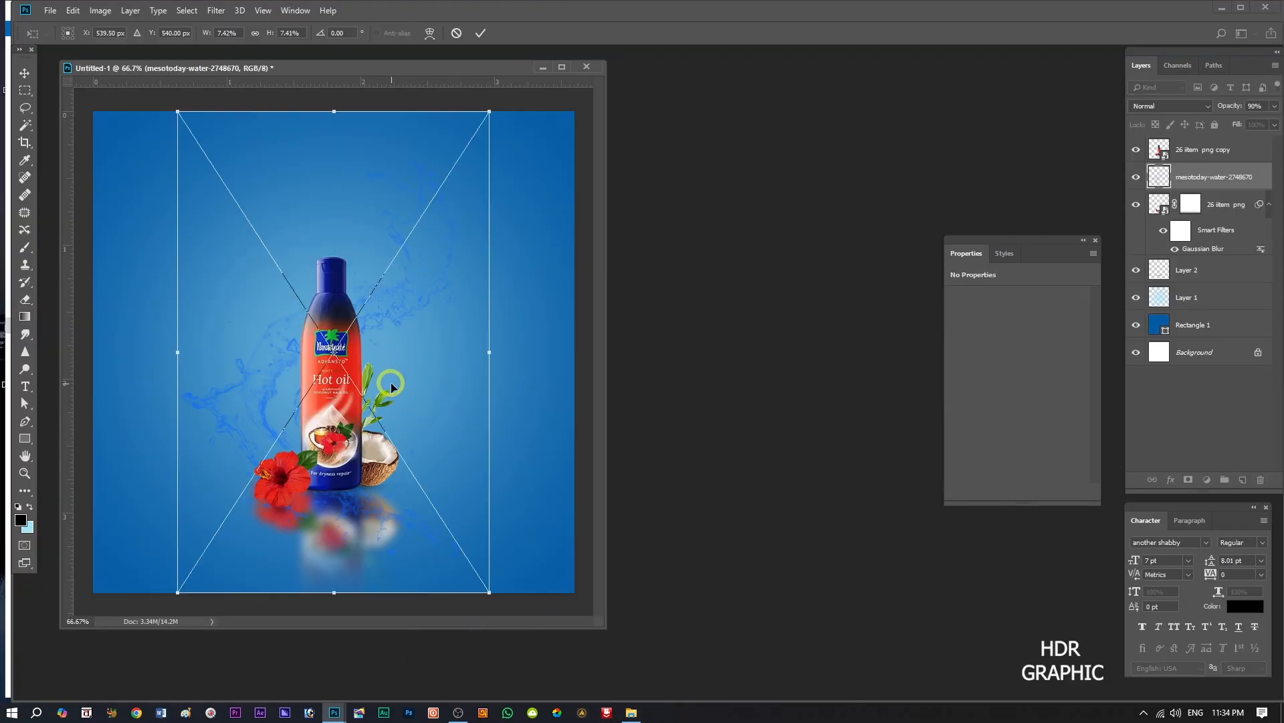
click(479, 34)
click(479, 34)
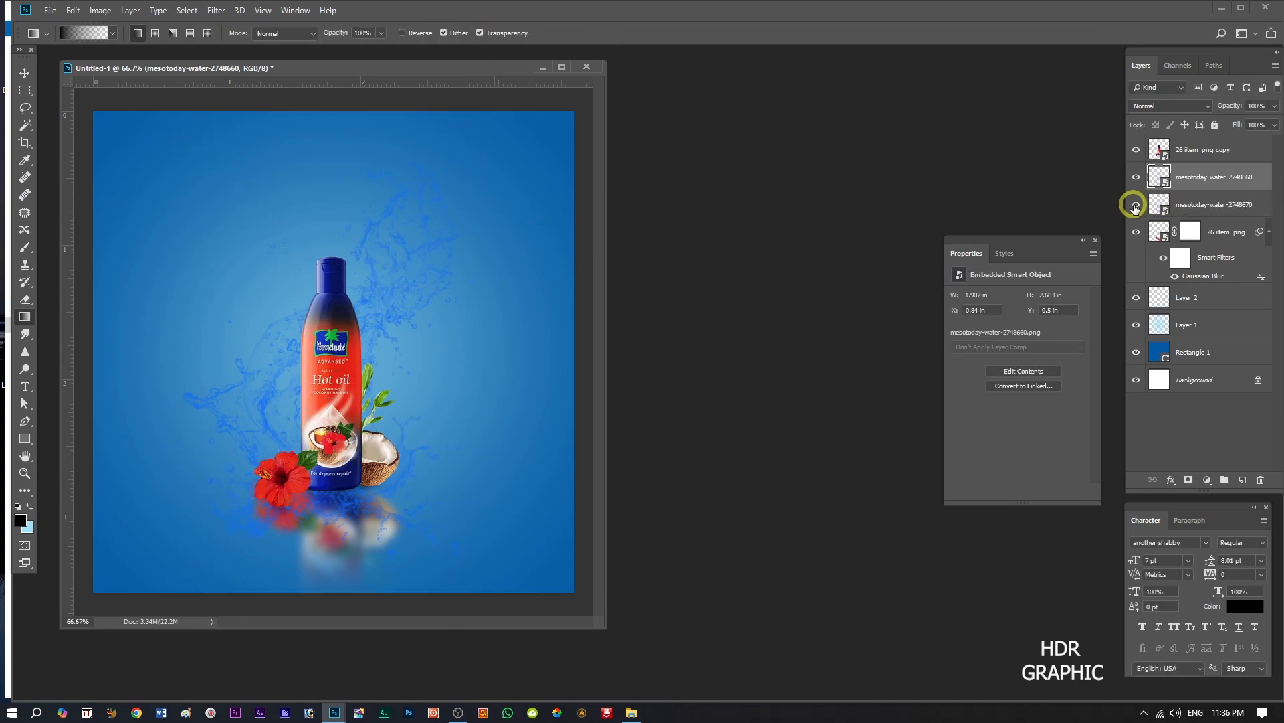
Hide the mesotoday-water-2748670 layer and apply a white Color Overlay at 100% opacity to mesotoday-water-2748660.
click(1136, 206)
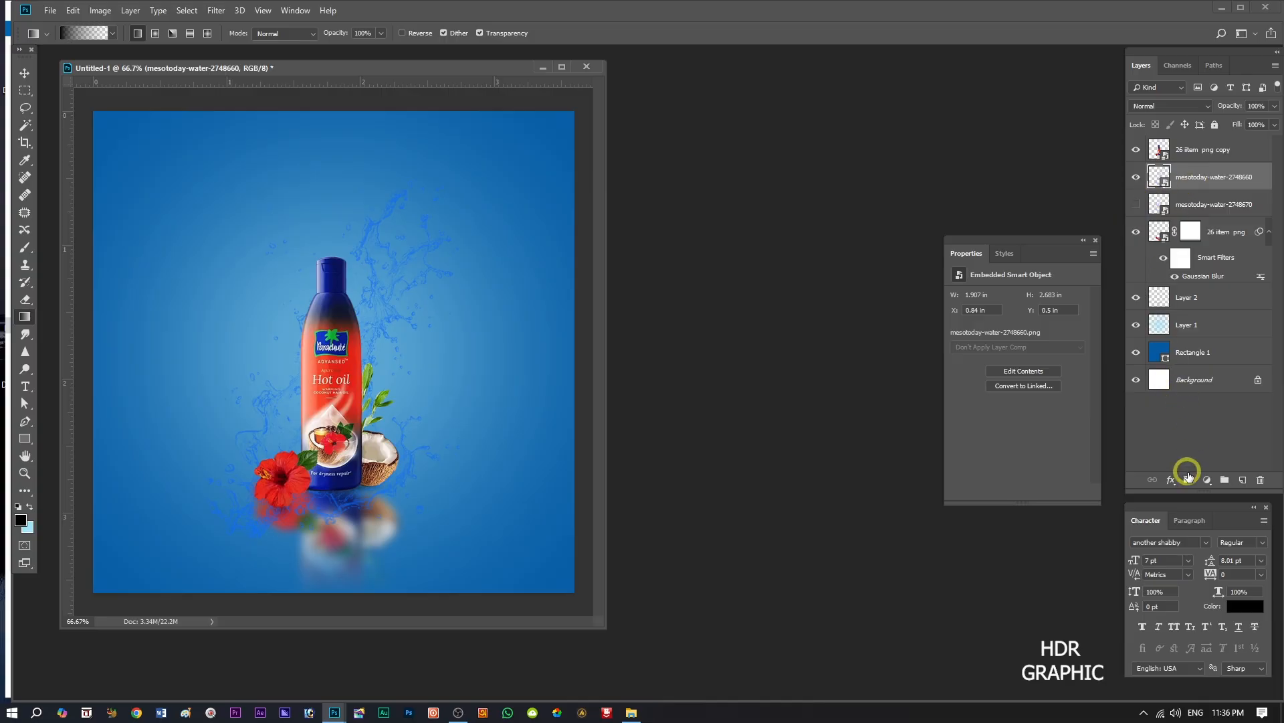
click(1169, 480)
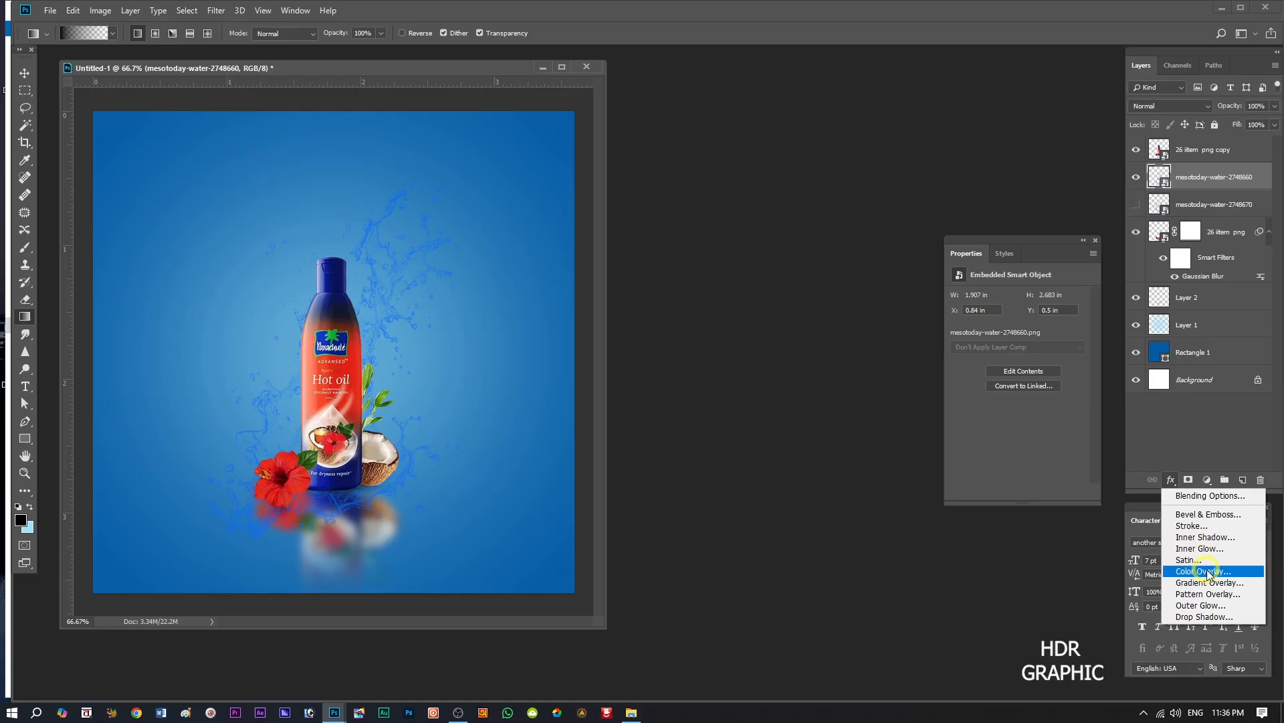
click(1207, 572)
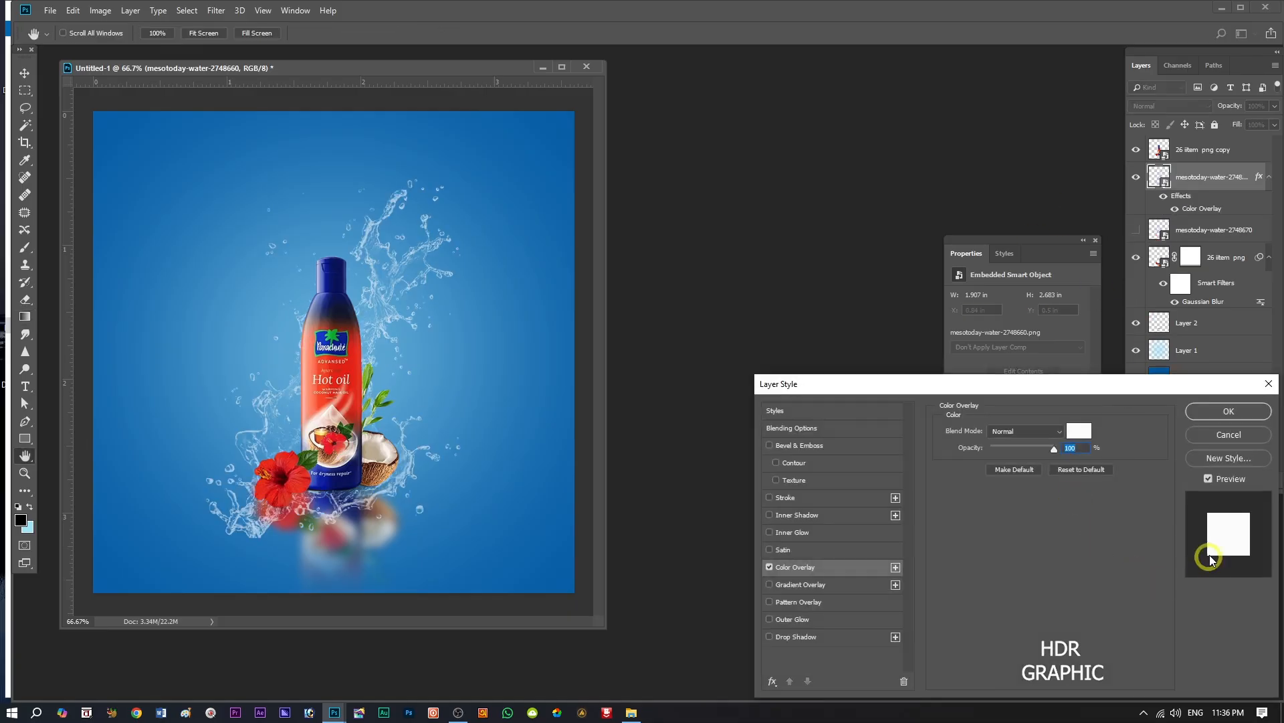
click(1227, 411)
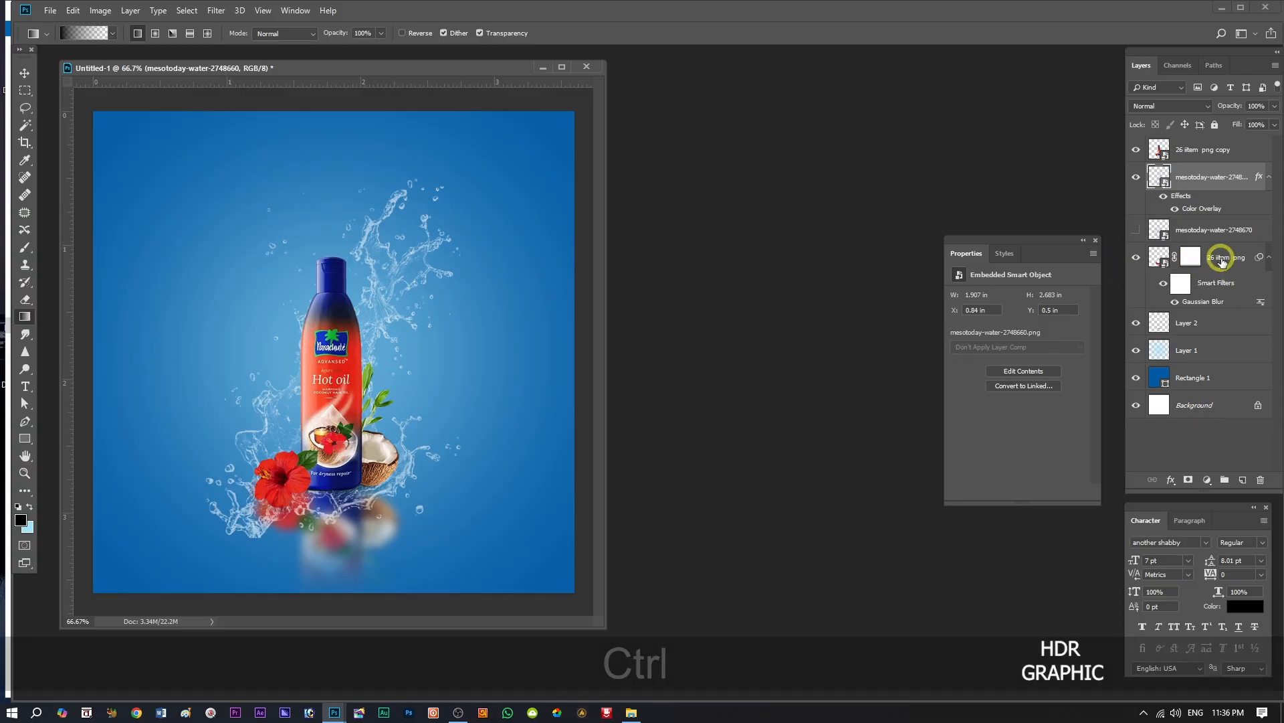
Duplicate the white mesotoday-water-2748660 splash twice, group all three splash layers, and compare the group on and off.
key(ctrl+j)
key(ctrl+j)
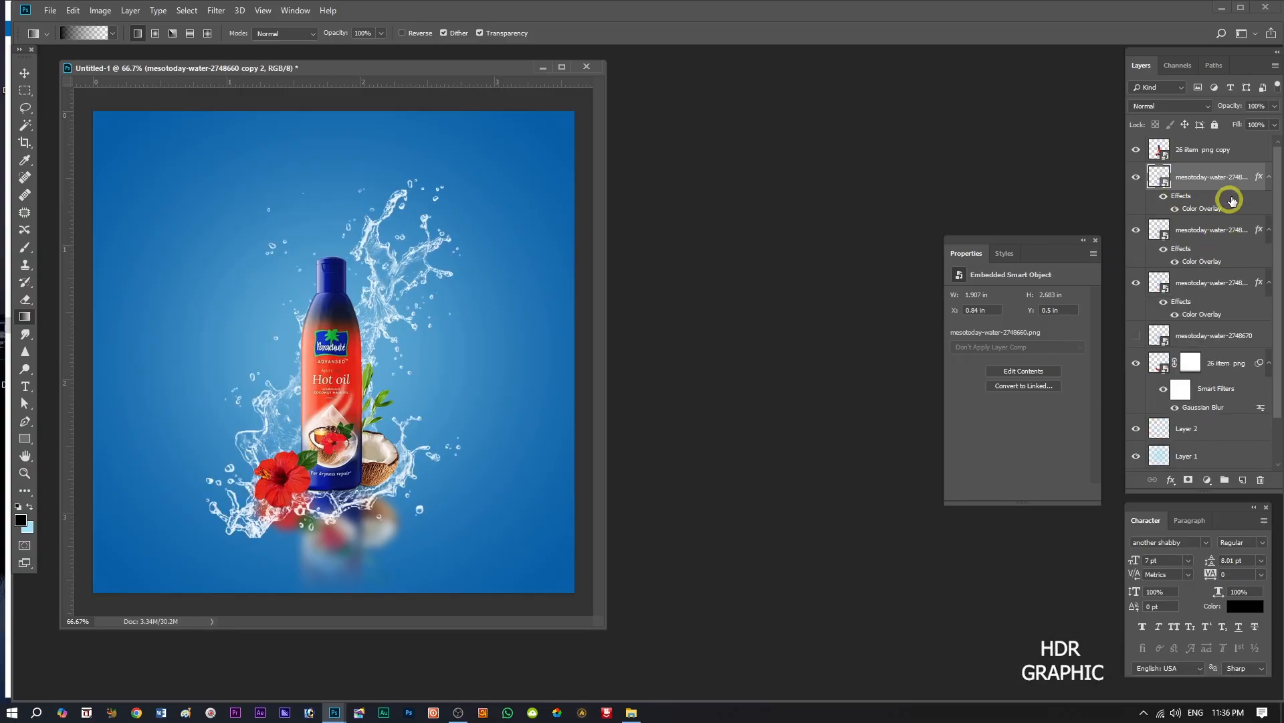
click(1134, 179)
click(1135, 179)
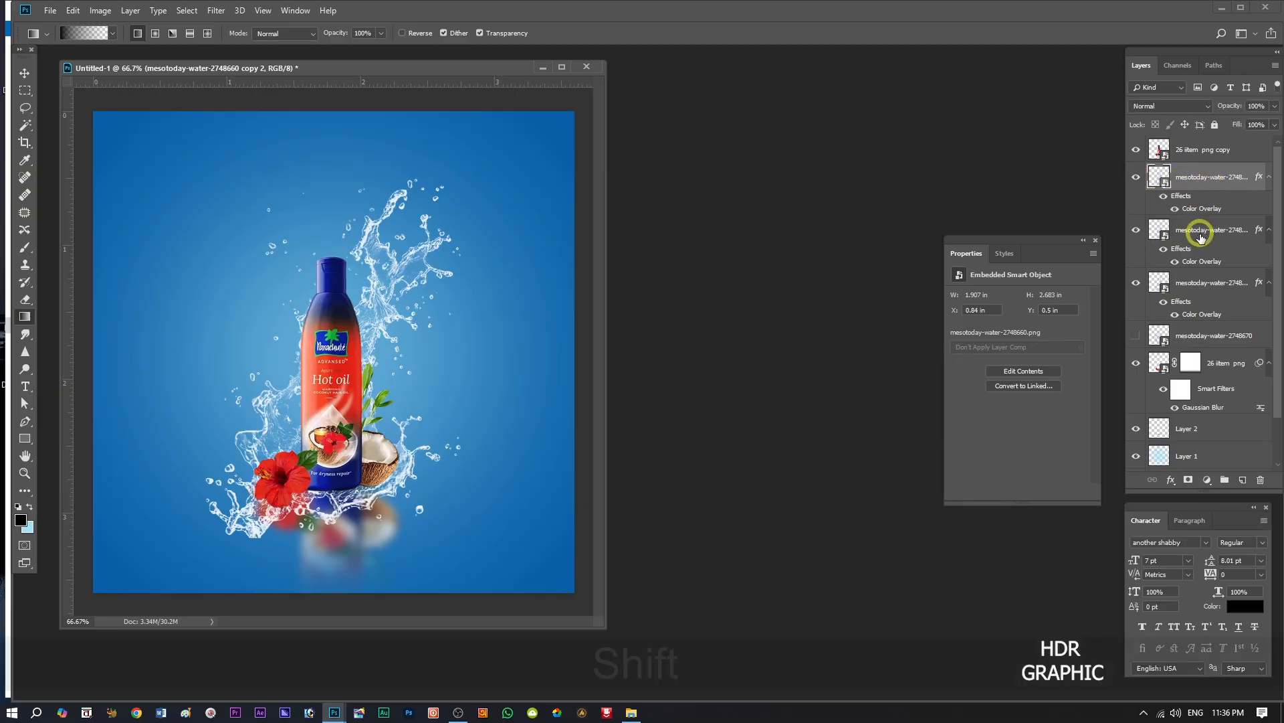
shift+click(1197, 285)
key(ctrl+shift+g)
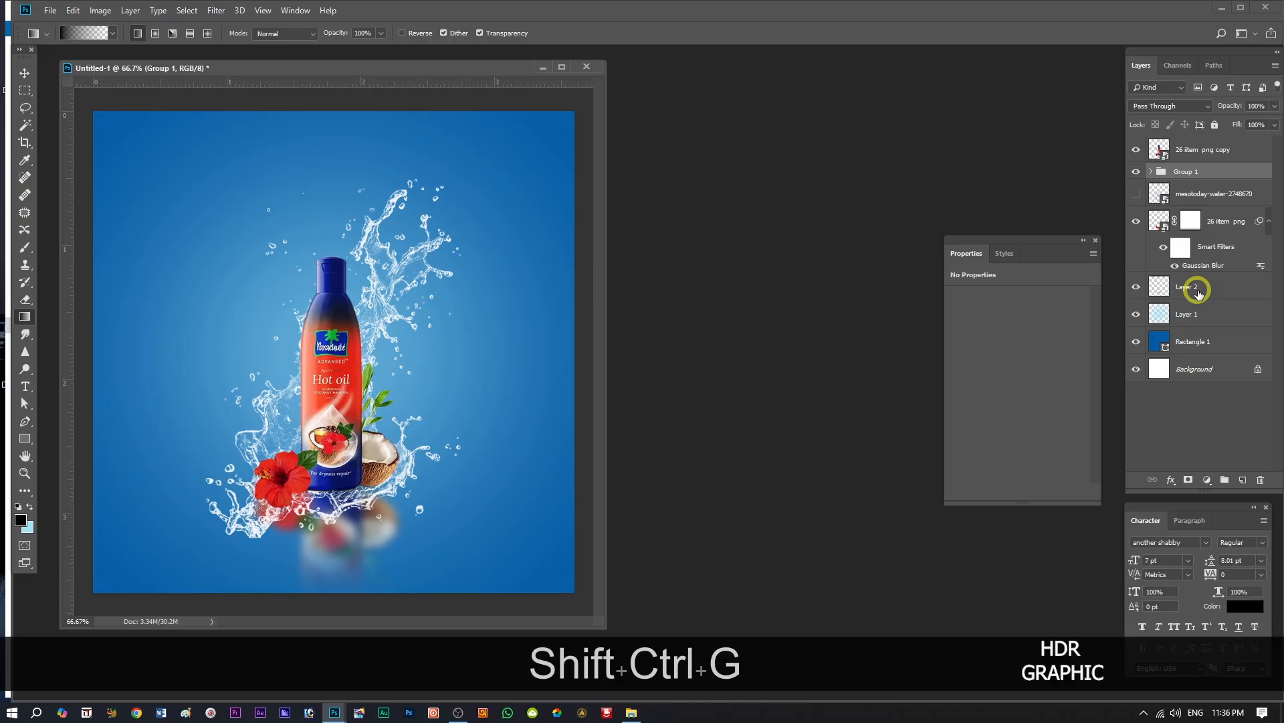
click(1137, 172)
click(1137, 172)
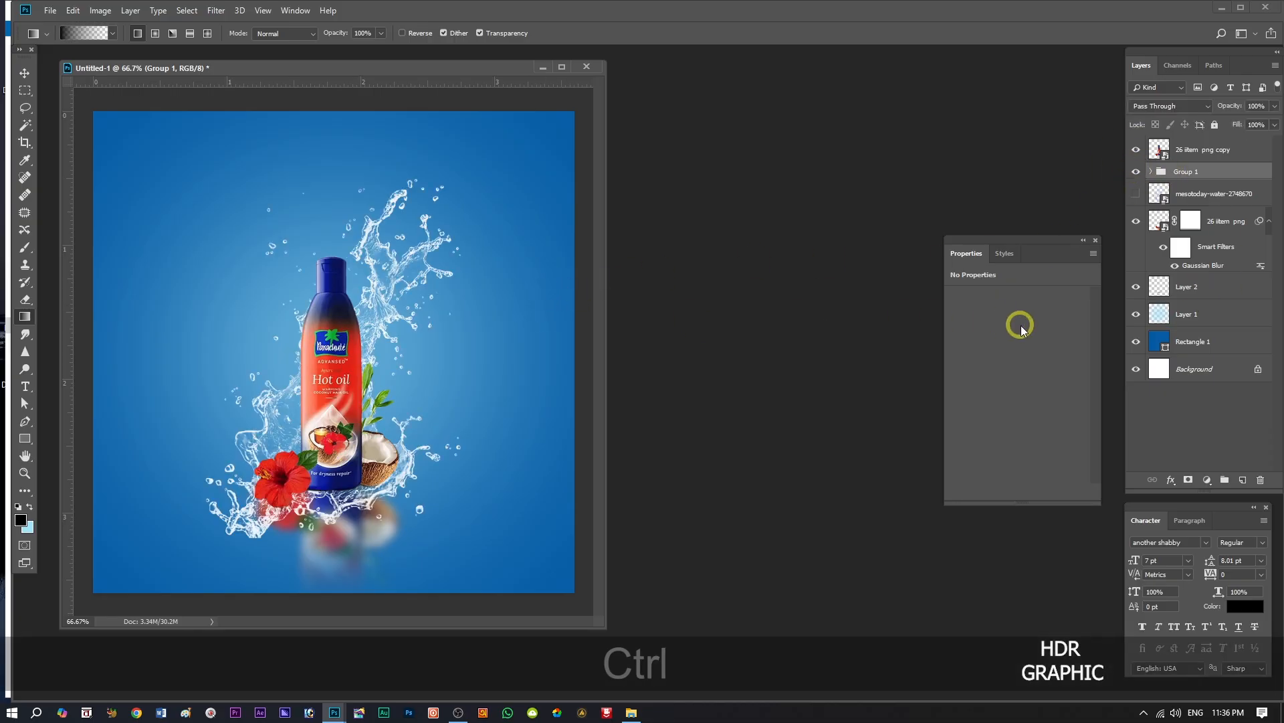
Scale the splash group to about 84.25%, rotate it about 6.07° clockwise, and shift it right and slightly down around the bottle.
key(ctrl+t)
drag(485, 160, 502, 175)
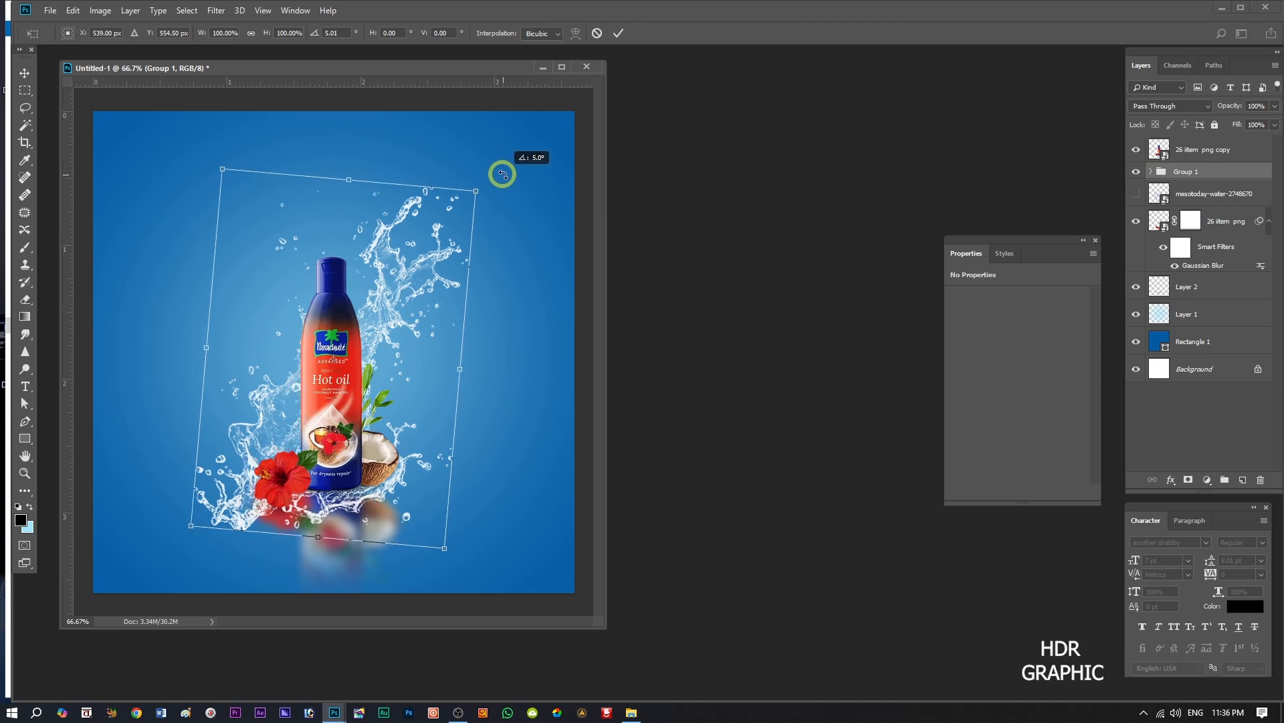
drag(395, 319, 413, 312)
drag(496, 188, 476, 212)
drag(398, 309, 408, 322)
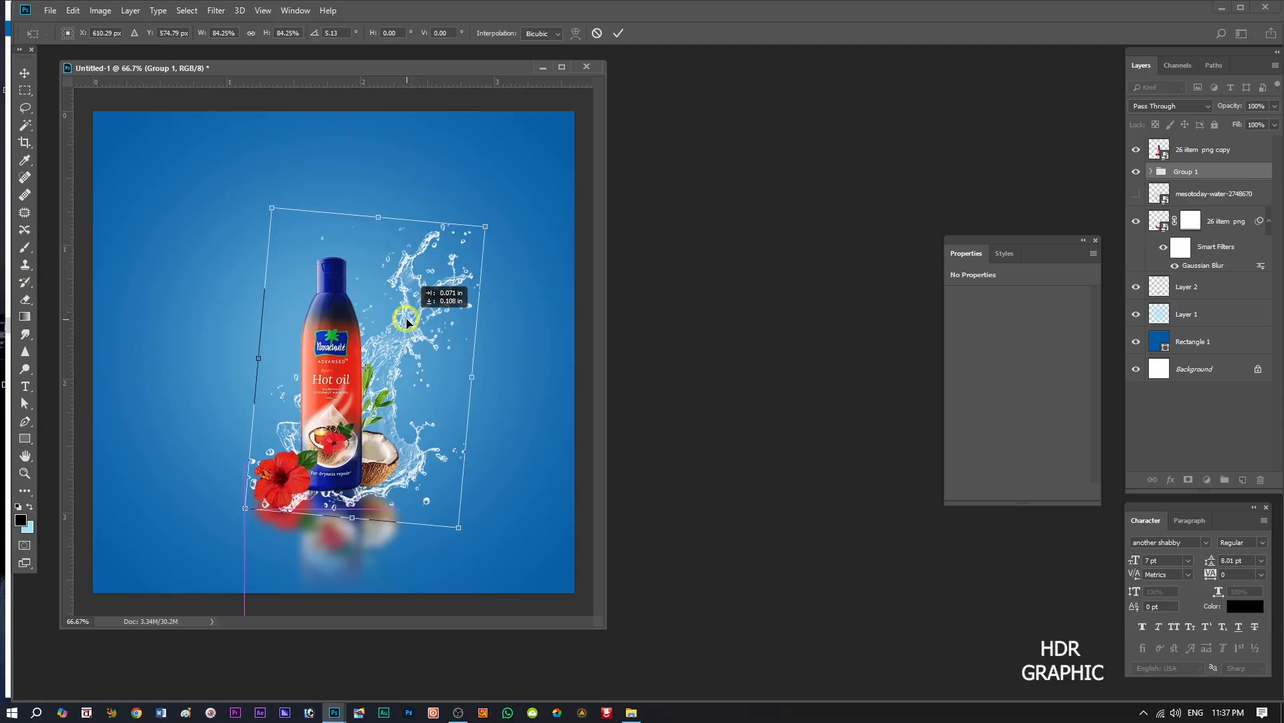
key(alt+shift)
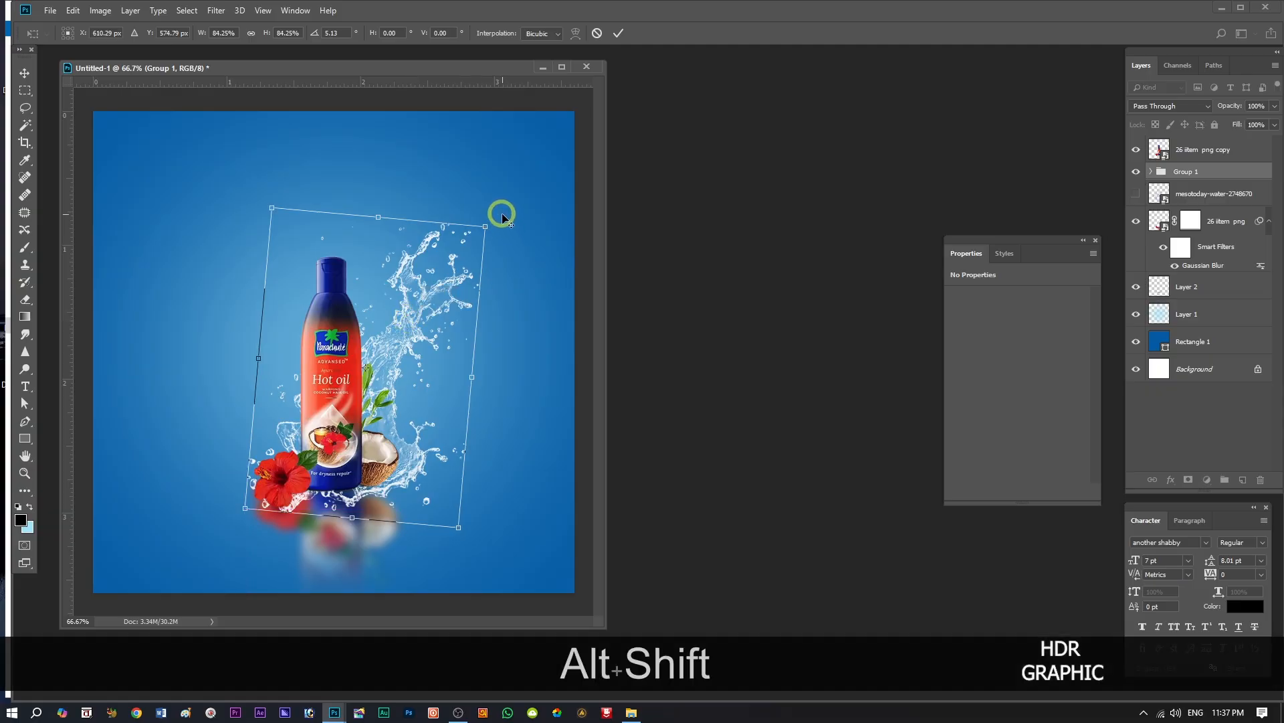
drag(508, 219, 508, 212)
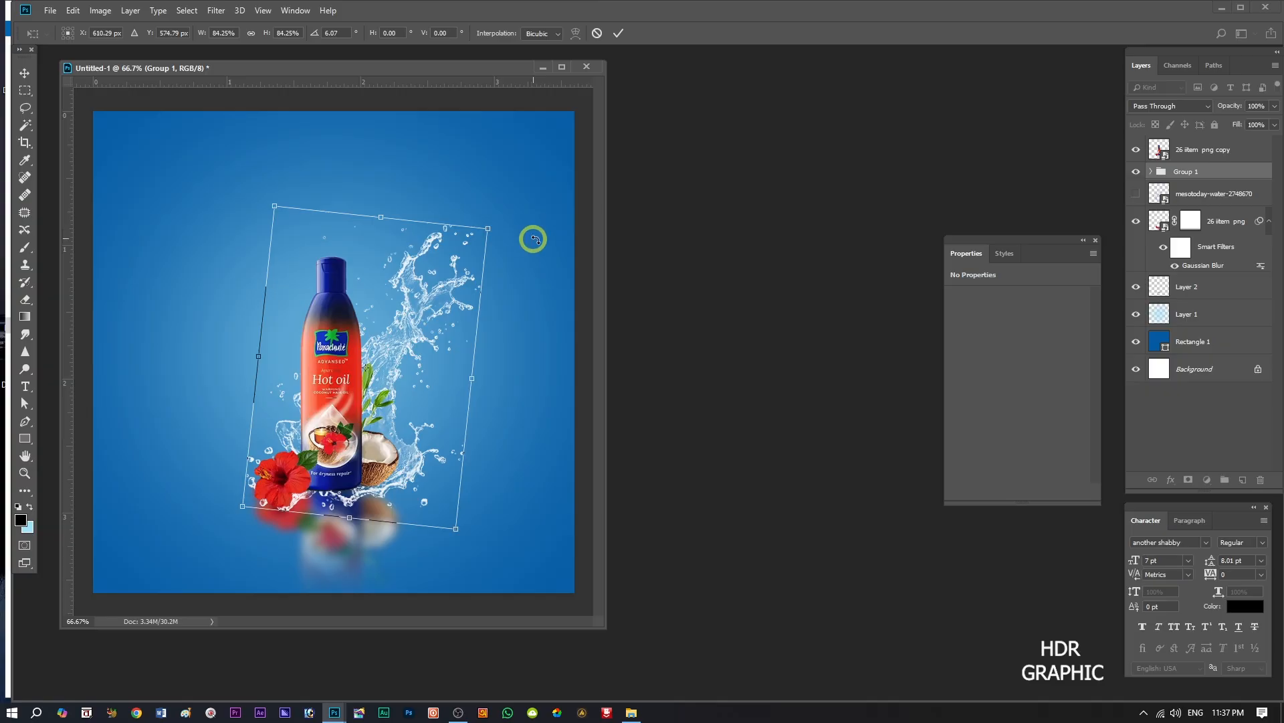
click(620, 34)
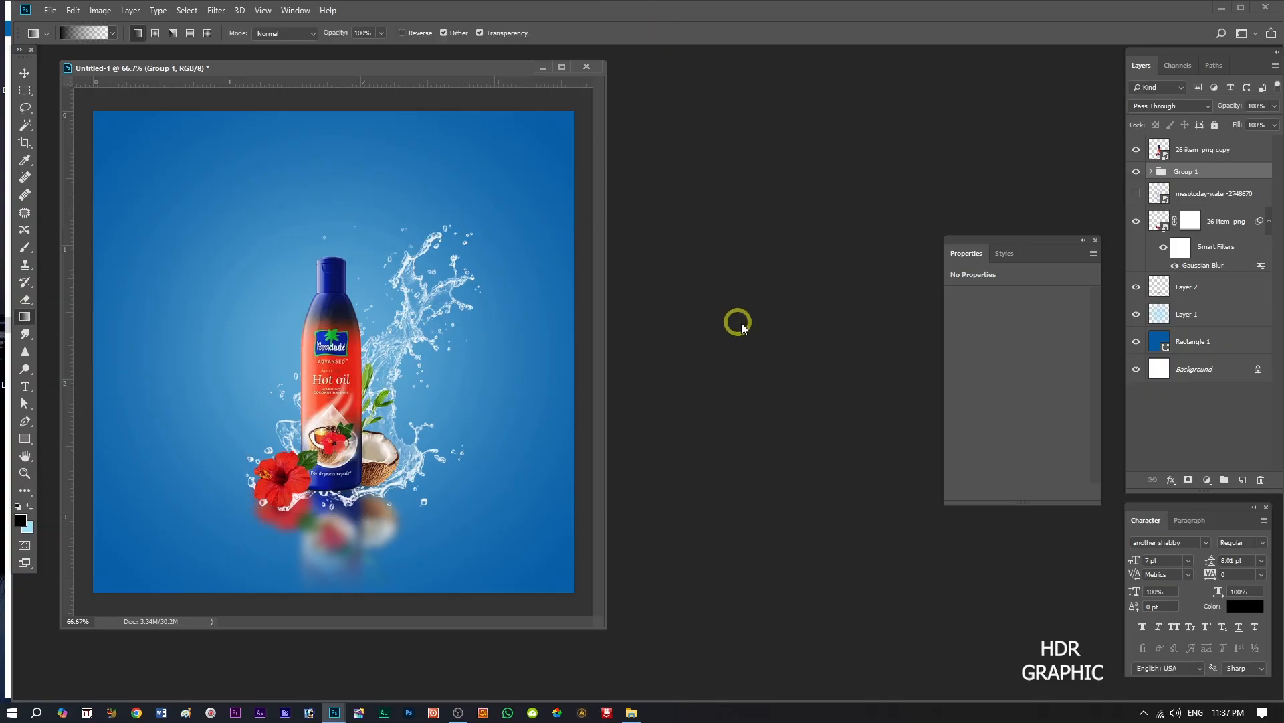
Mask Group 1 and paint out the splash below the flower and bottle base in black with a round brush at 100% opacity.
click(1187, 480)
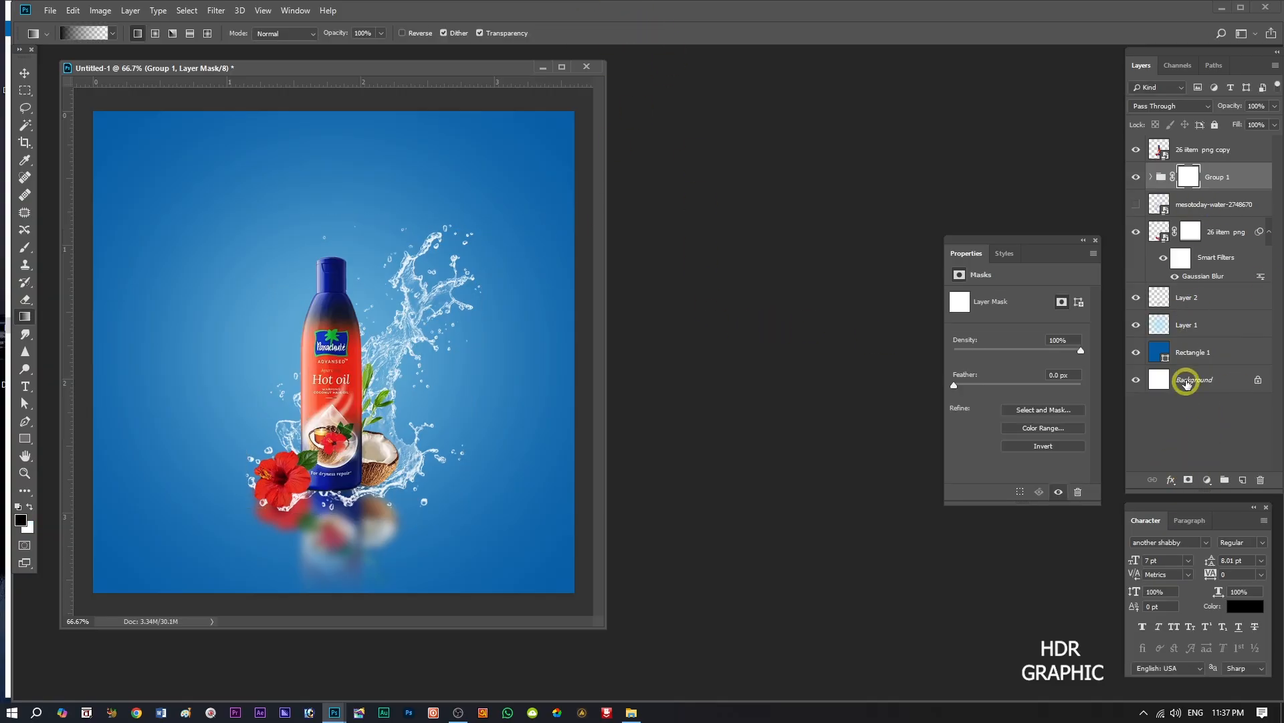
click(27, 249)
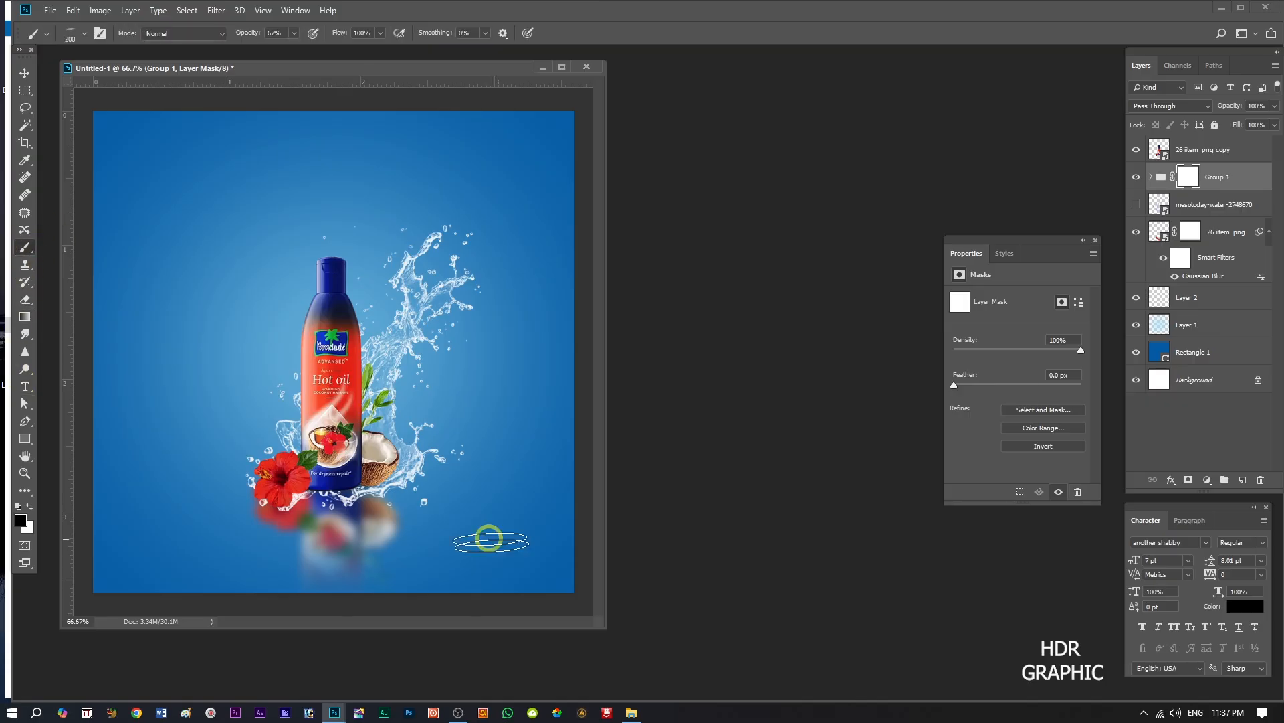
click(83, 33)
click(107, 136)
click(68, 139)
click(132, 58)
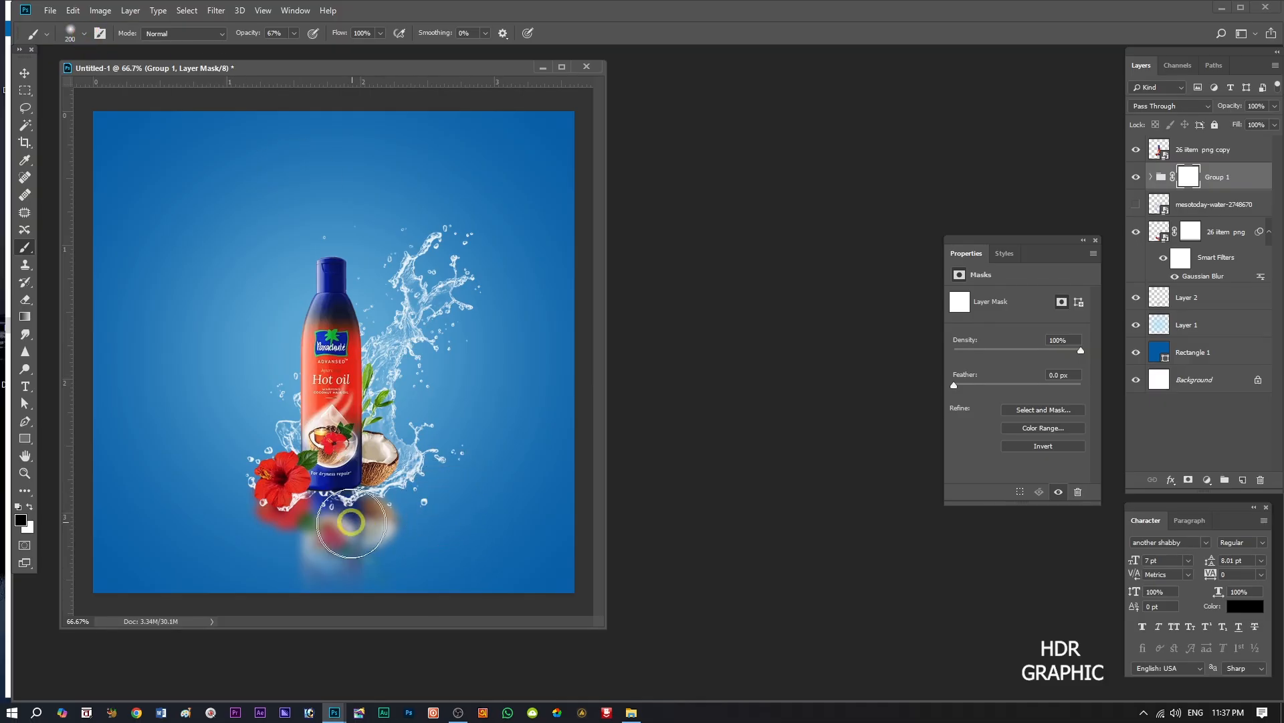
mouse_move(235, 519)
mouse_down()
mouse_move(221, 497)
mouse_move(230, 506)
mouse_up()
drag(248, 38, 290, 588)
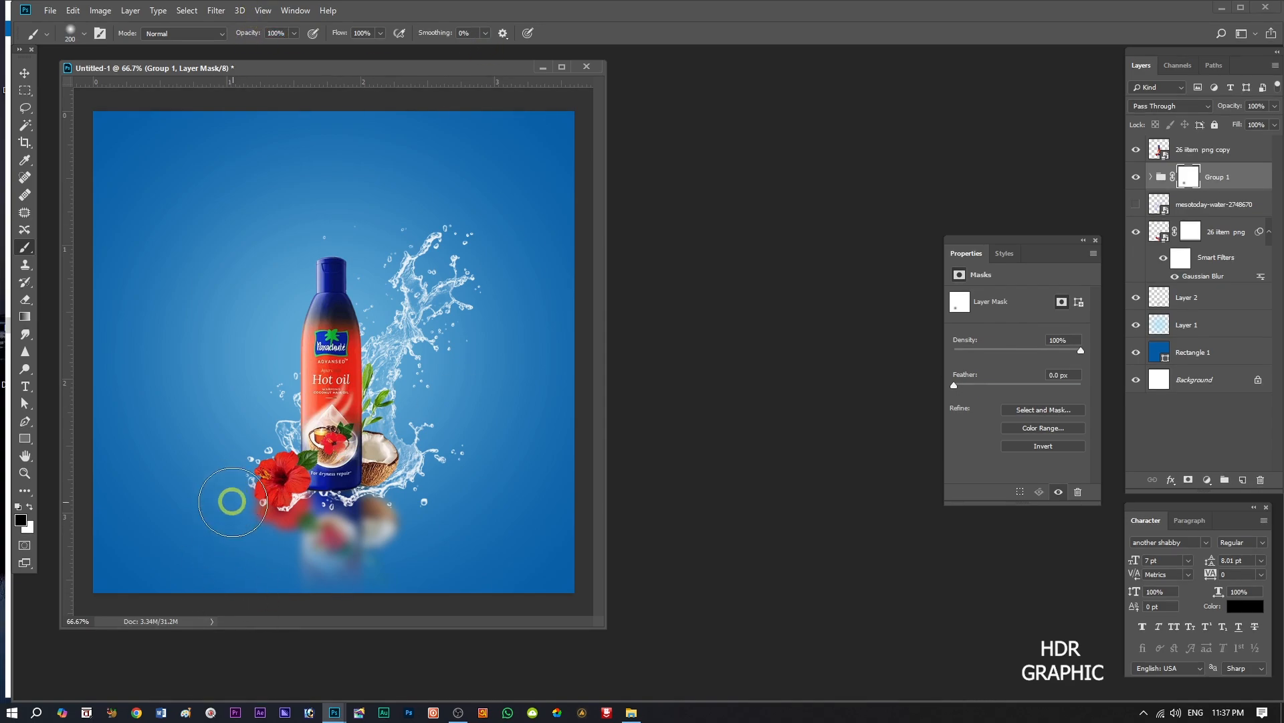
key(bracketleft)
key(bracketleft)
key(bracketleft)
key(bracketleft)
key(bracketleft)
key(bracketleft)
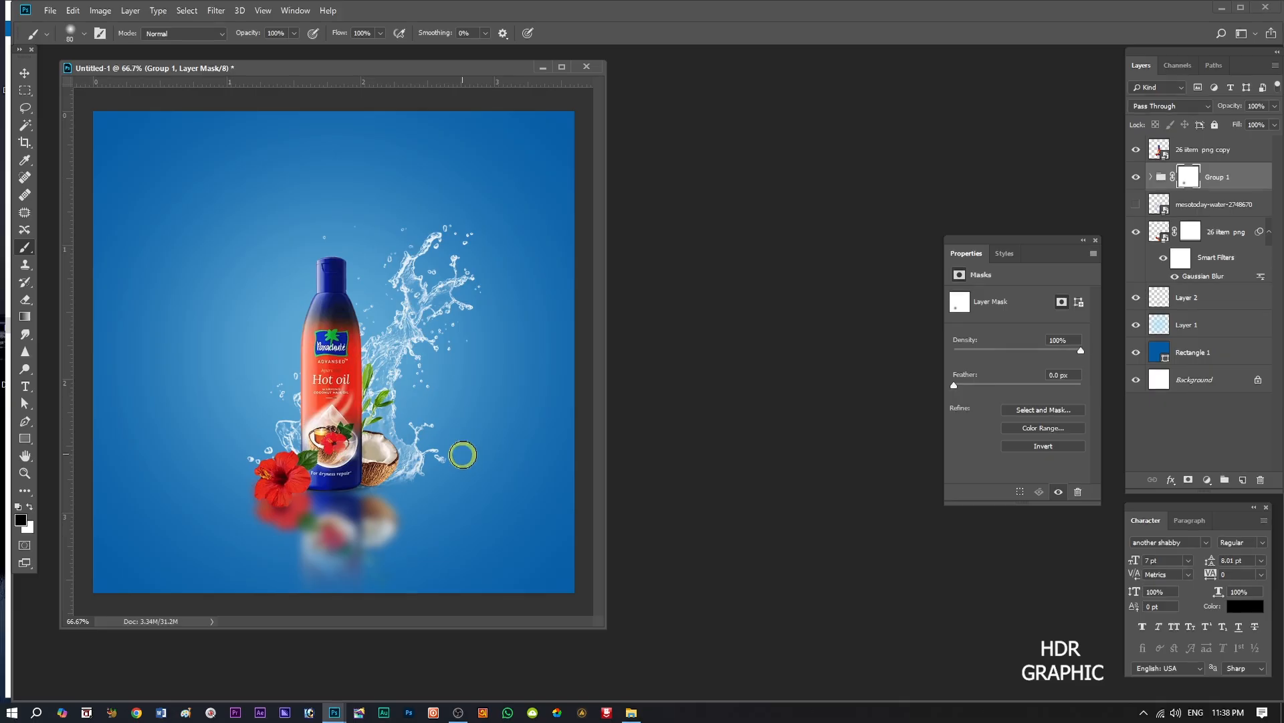
click(395, 598)
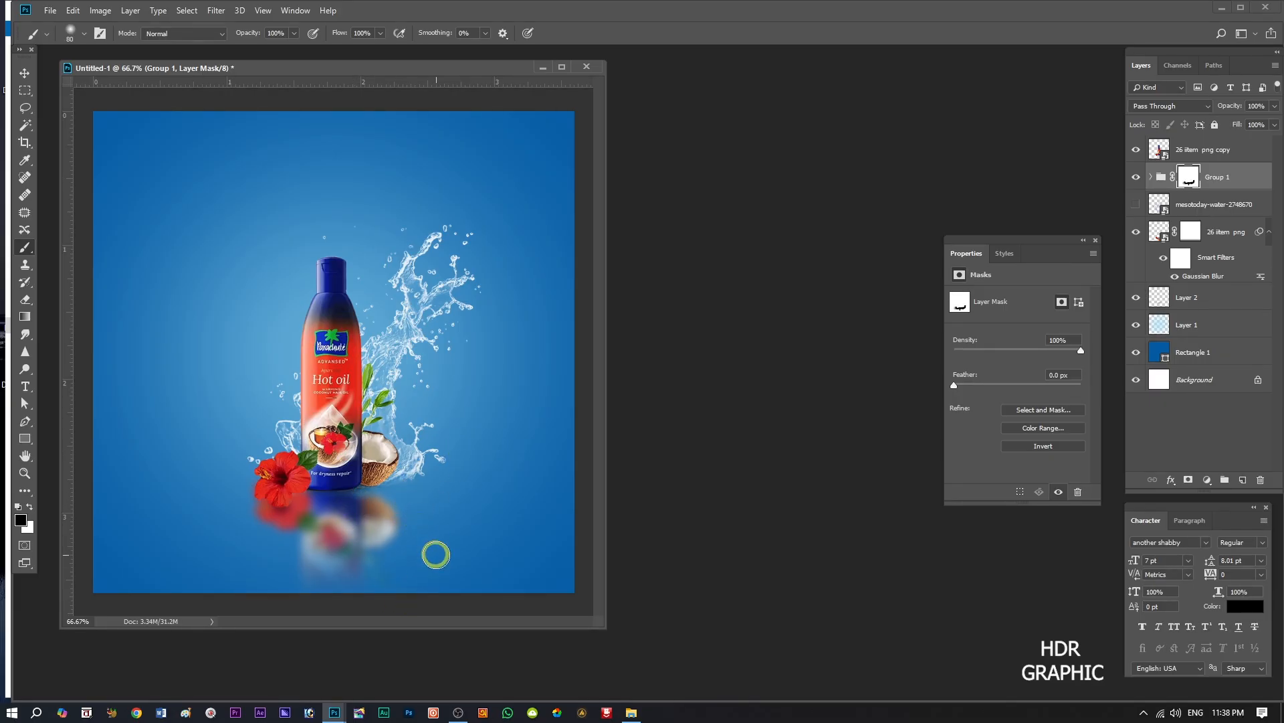
Show the mesotoday-water-2748670 splash layer and apply a white Color Overlay at 100% opacity to it.
click(1136, 205)
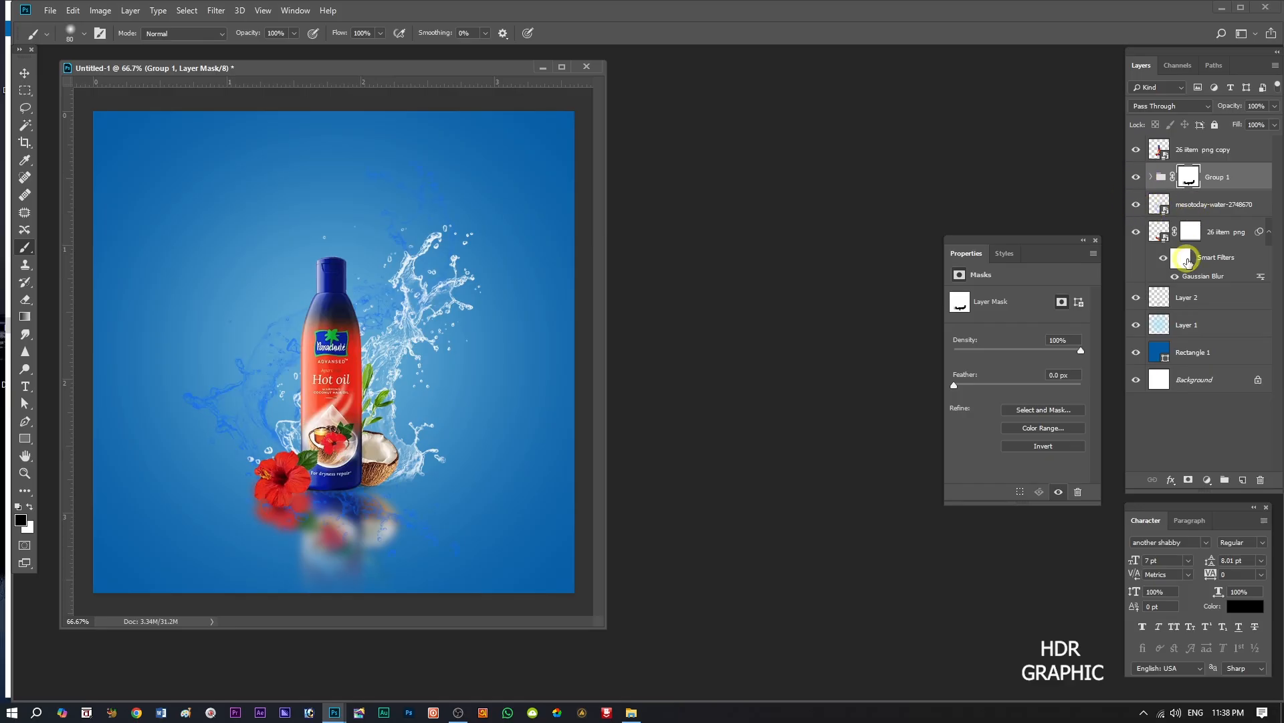
click(1193, 213)
click(1178, 480)
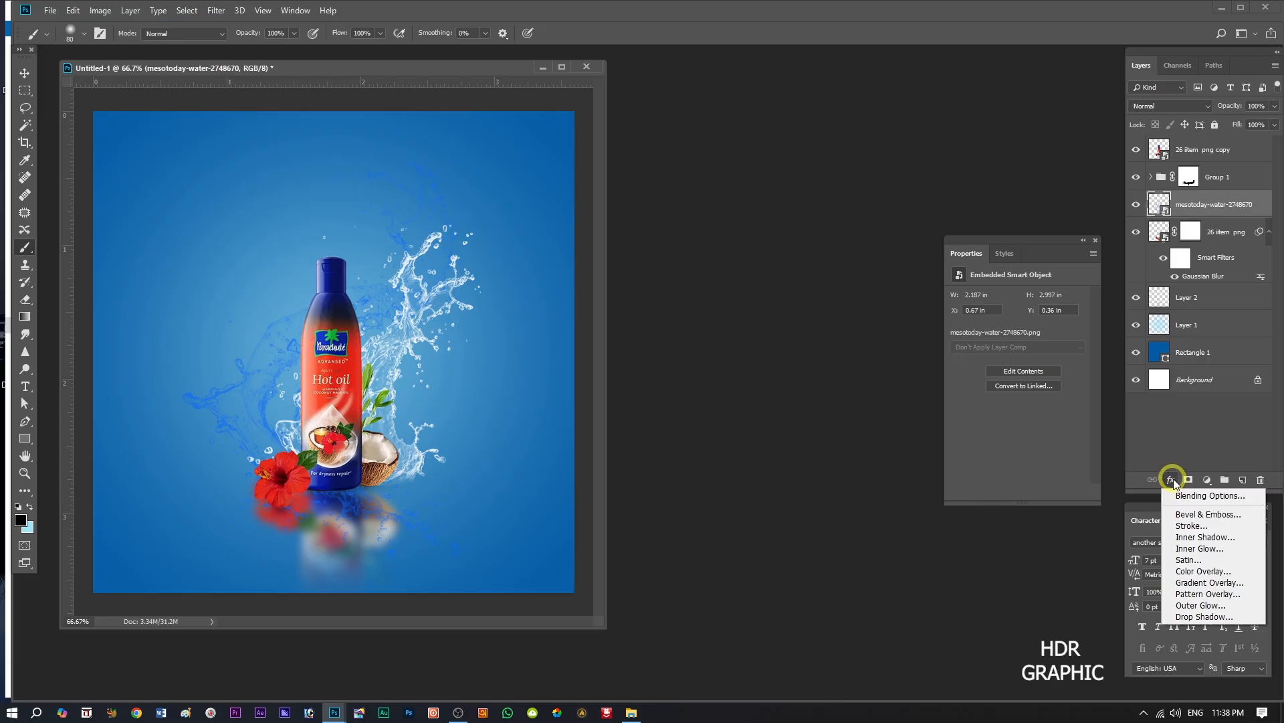
click(1198, 573)
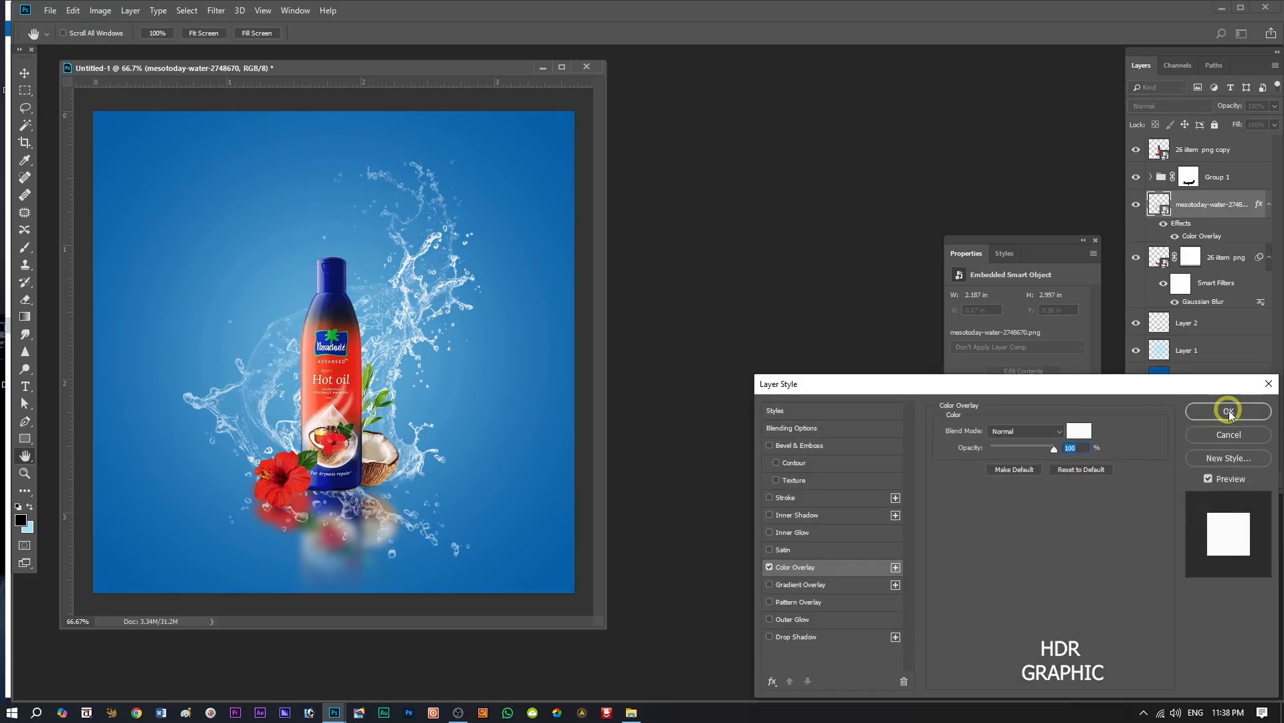
click(1227, 410)
Duplicate the white mesotoday-water-2748670 splash twice and group its three layers.
key(ctrl)
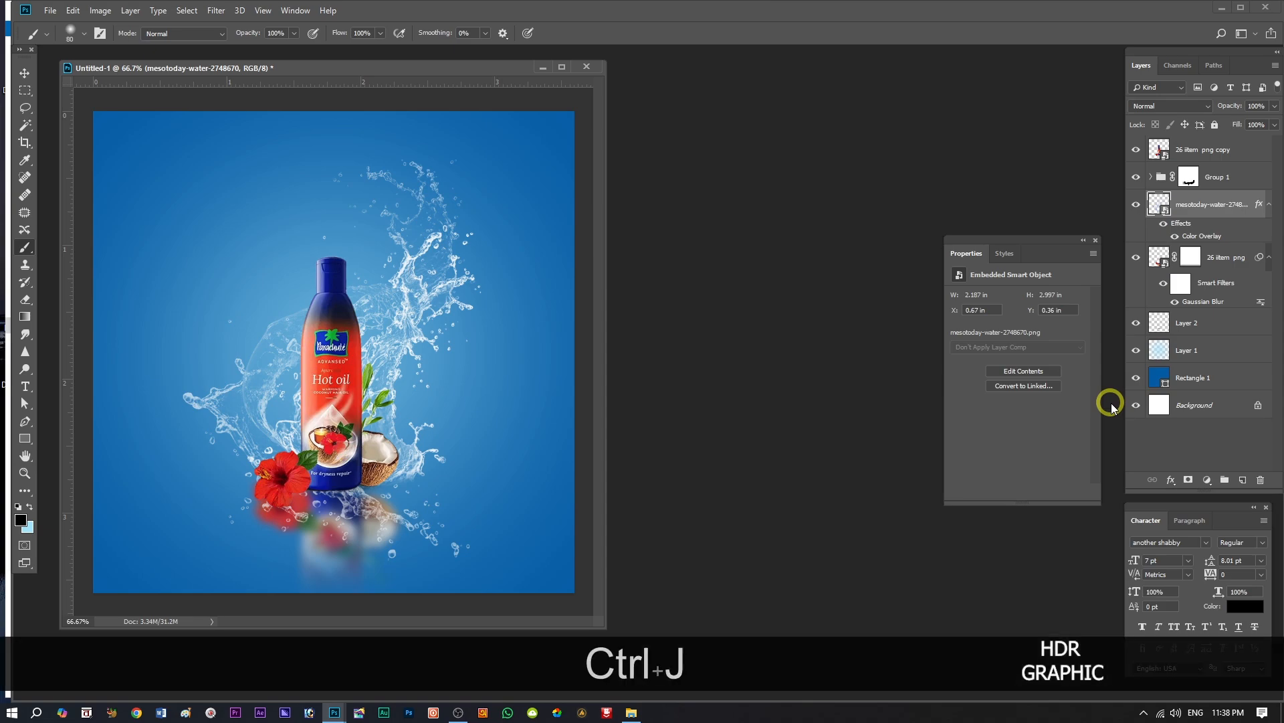
key(ctrl+j)
key(ctrl+j)
key(shift)
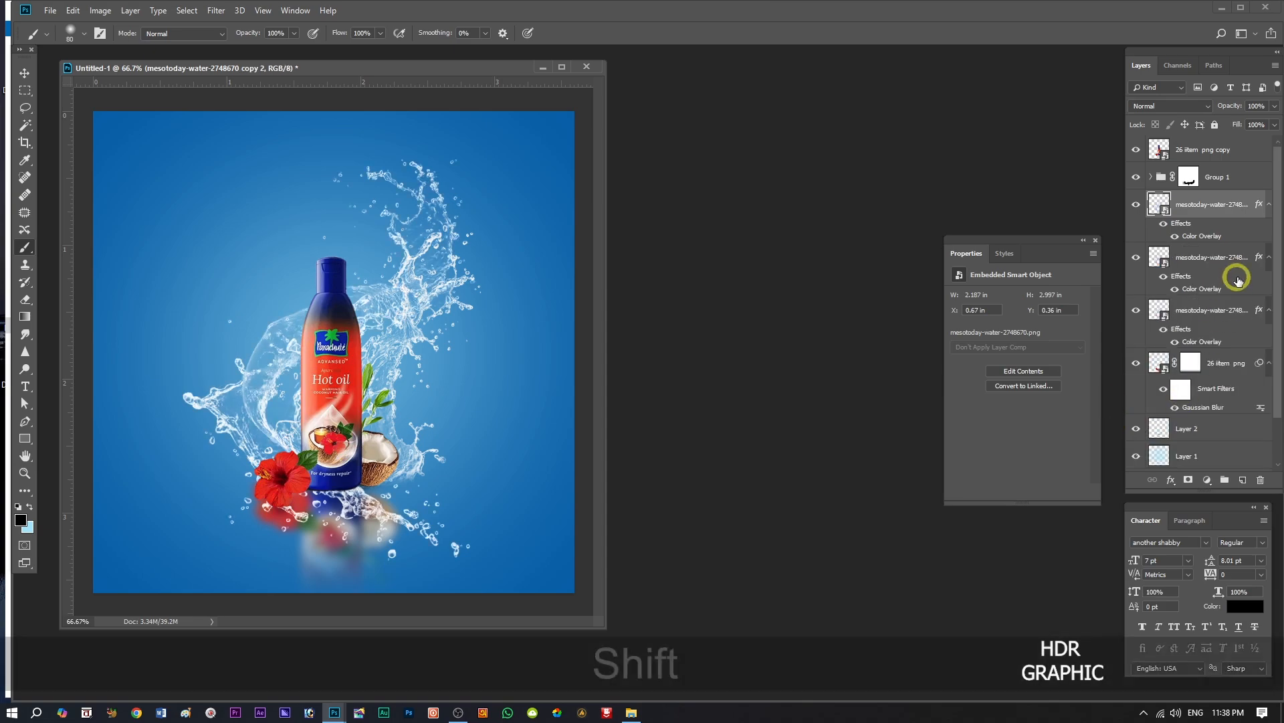
shift+click(1198, 314)
key(ctrl)
key(ctrl+g)
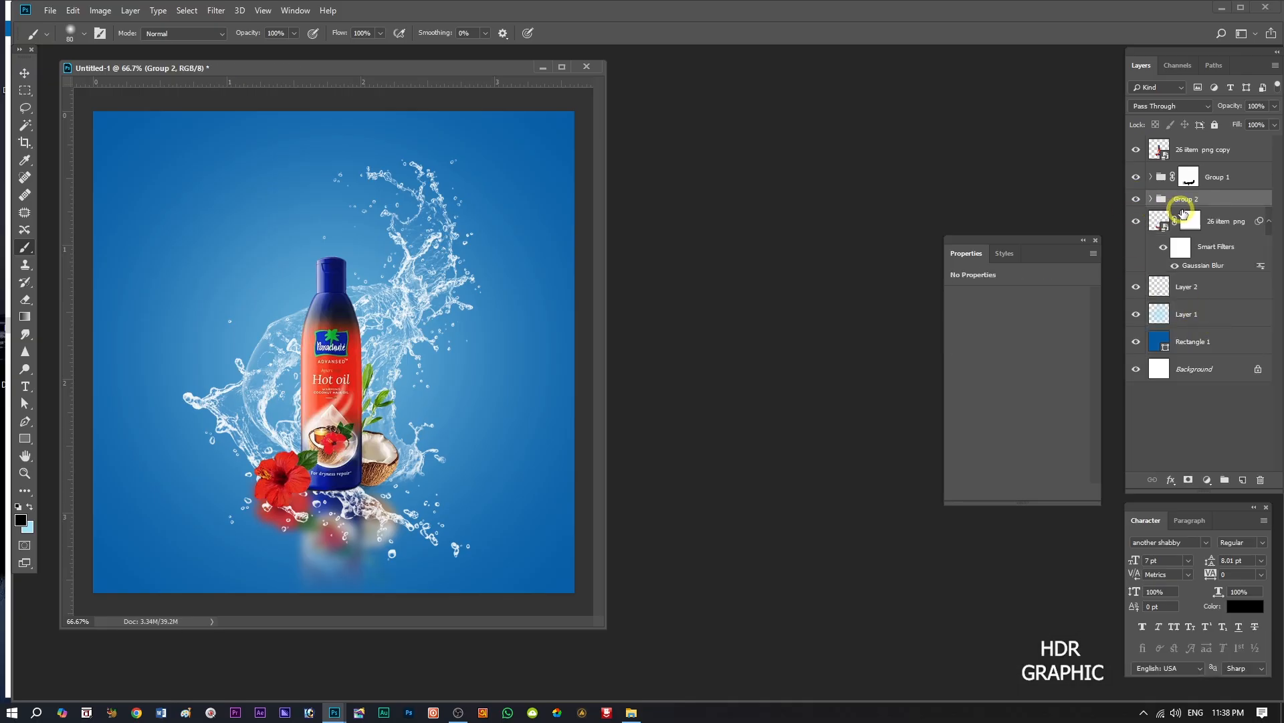
Rotate the Group 2 splash about 28.4° counterclockwise, scale it to about 81.82%, and flip it vertically.
key(ctrl+t)
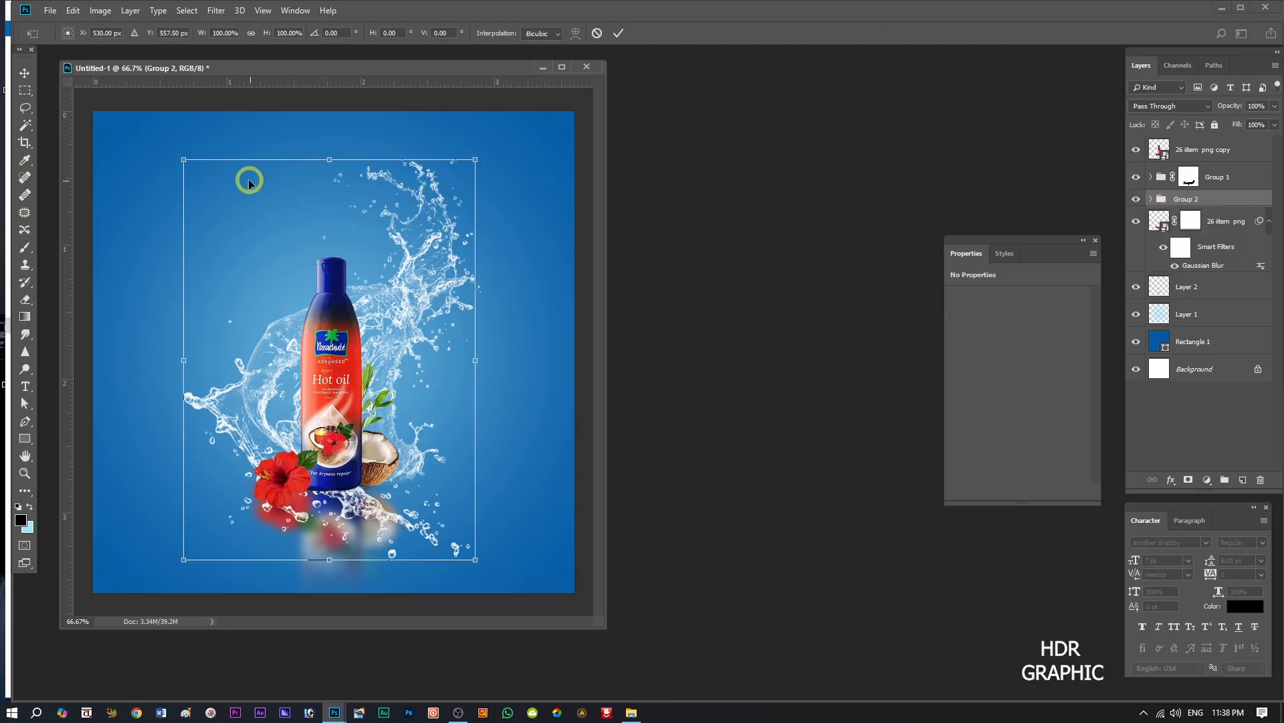
drag(173, 154, 89, 252)
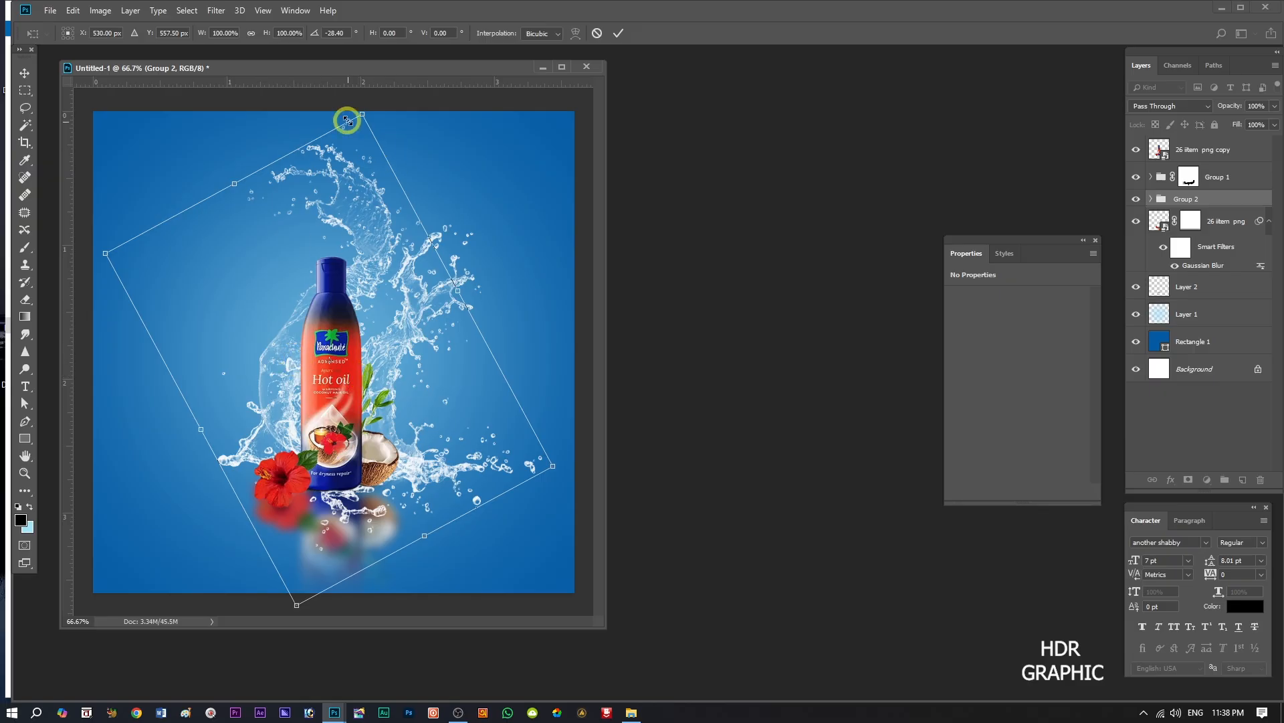
key(alt+shift)
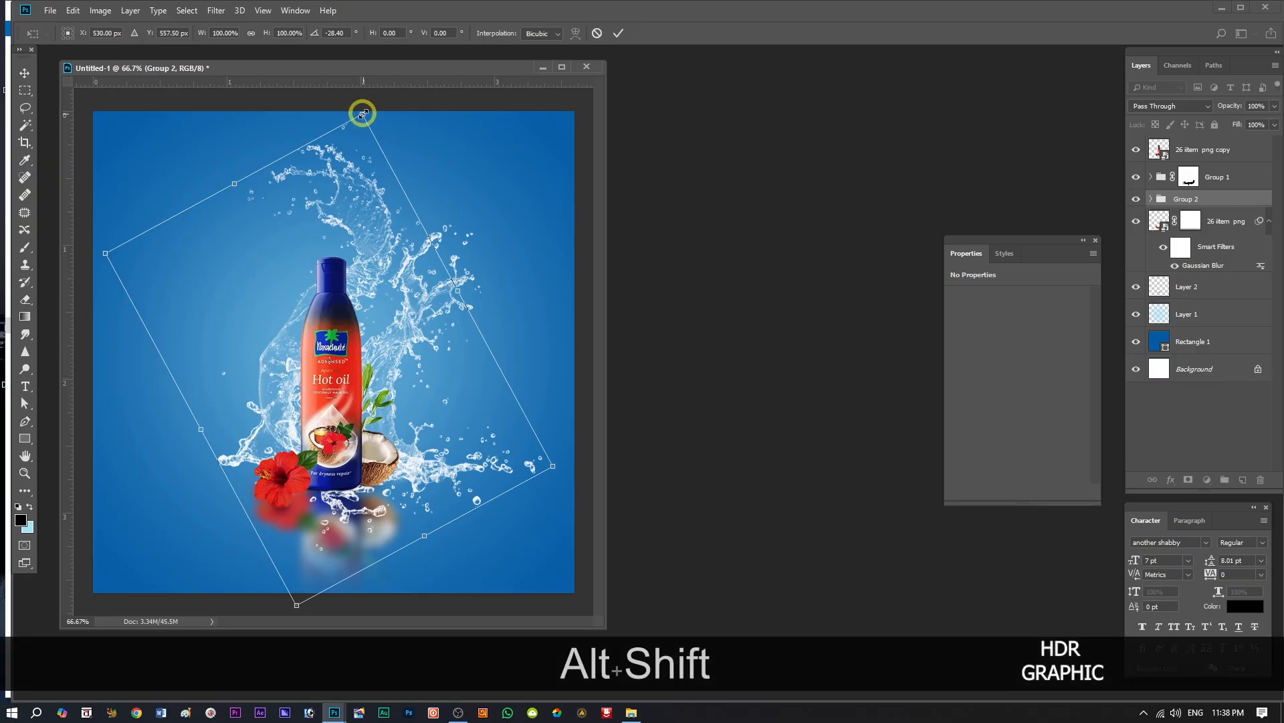
drag(363, 113, 342, 153)
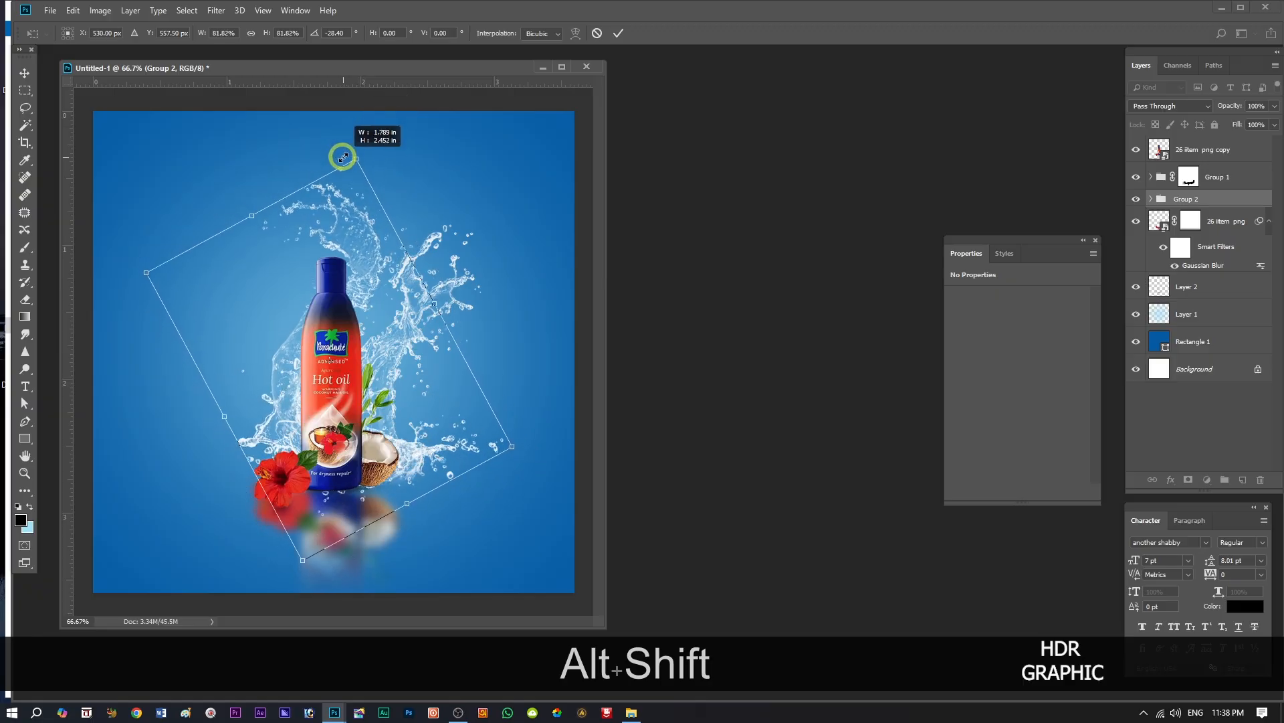
right_click(380, 337)
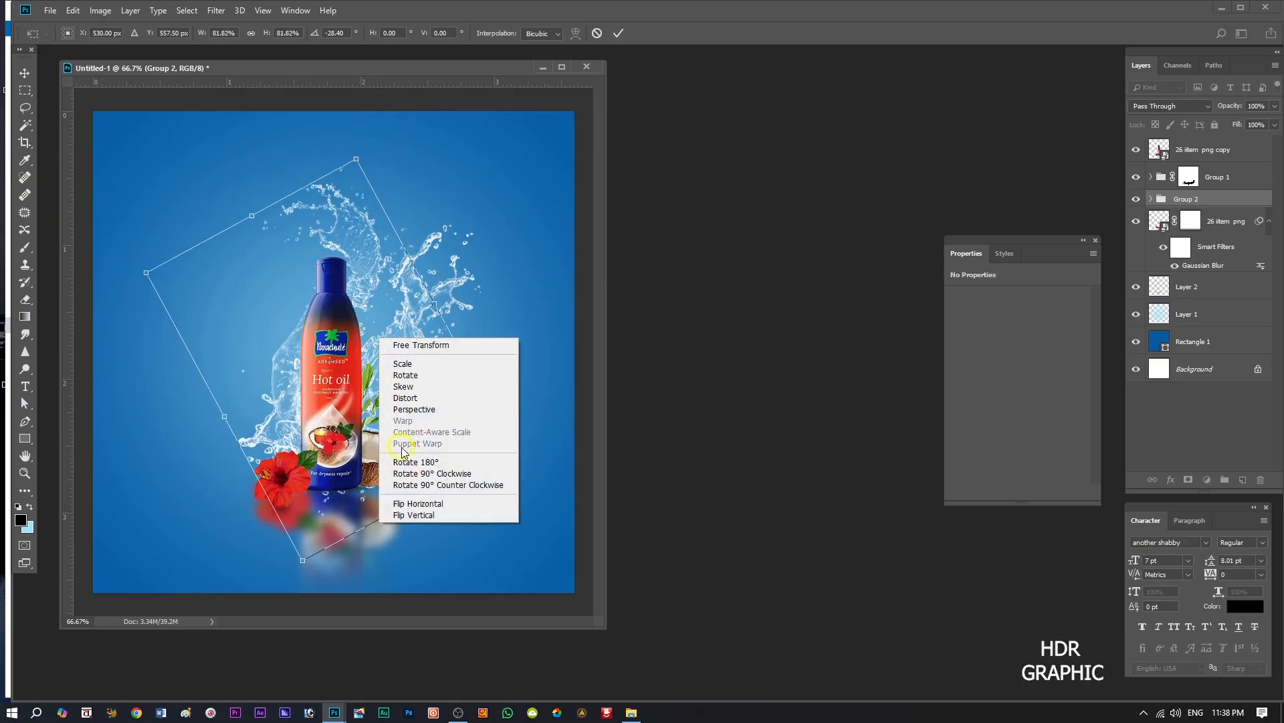
click(415, 514)
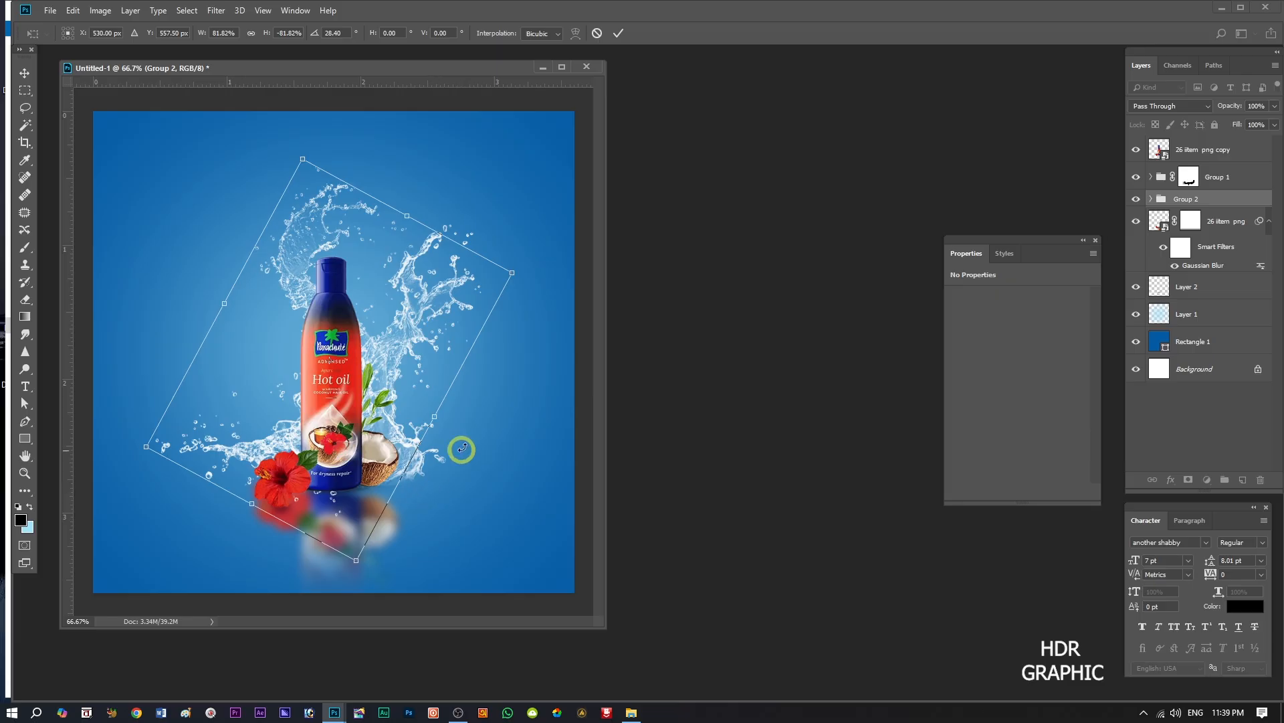
Set the flipped splash group's rotation to about 2.84° and move it left and down, centred at about X 479 px, Y 642 px.
drag(528, 267, 496, 175)
drag(384, 418, 361, 453)
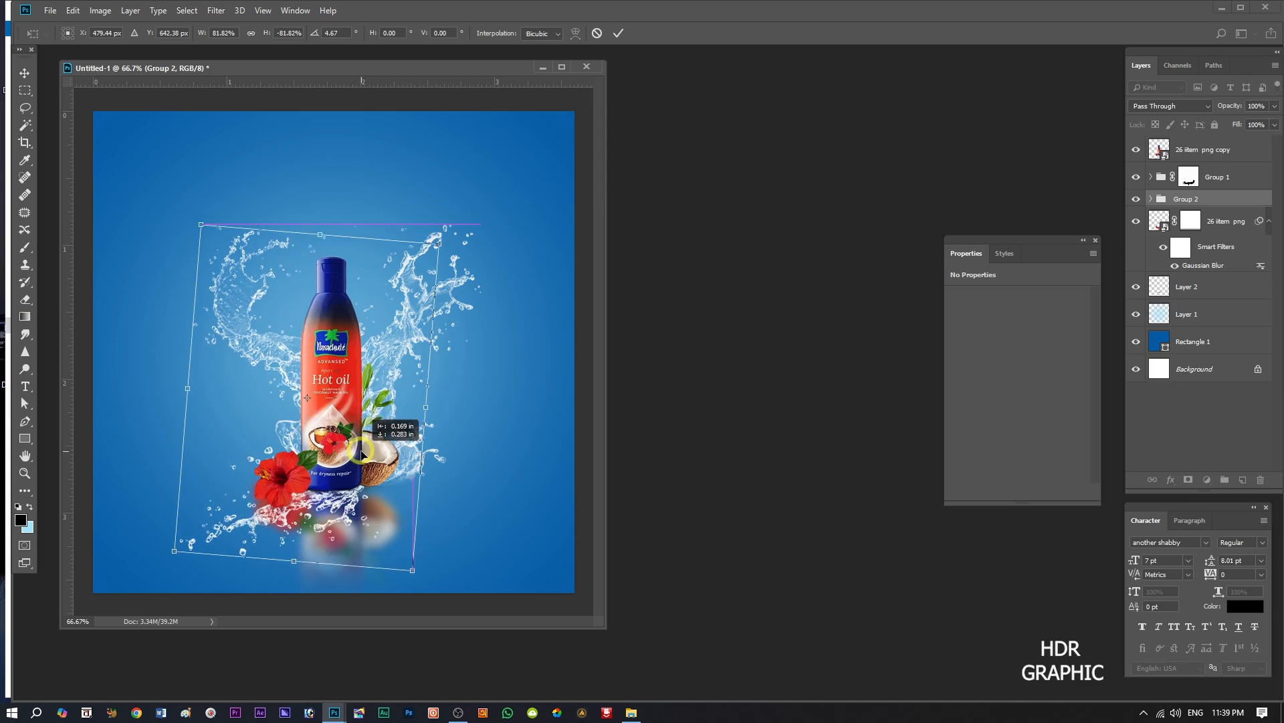
drag(361, 455, 361, 455)
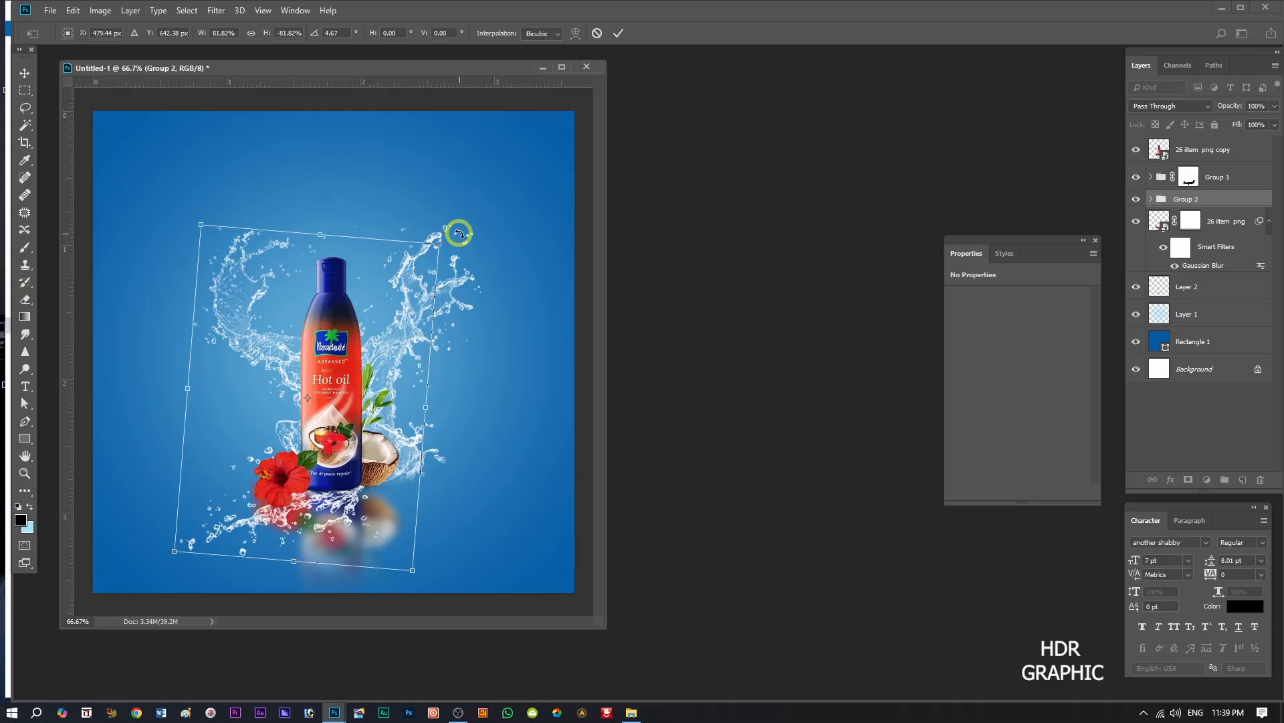
drag(459, 233, 461, 220)
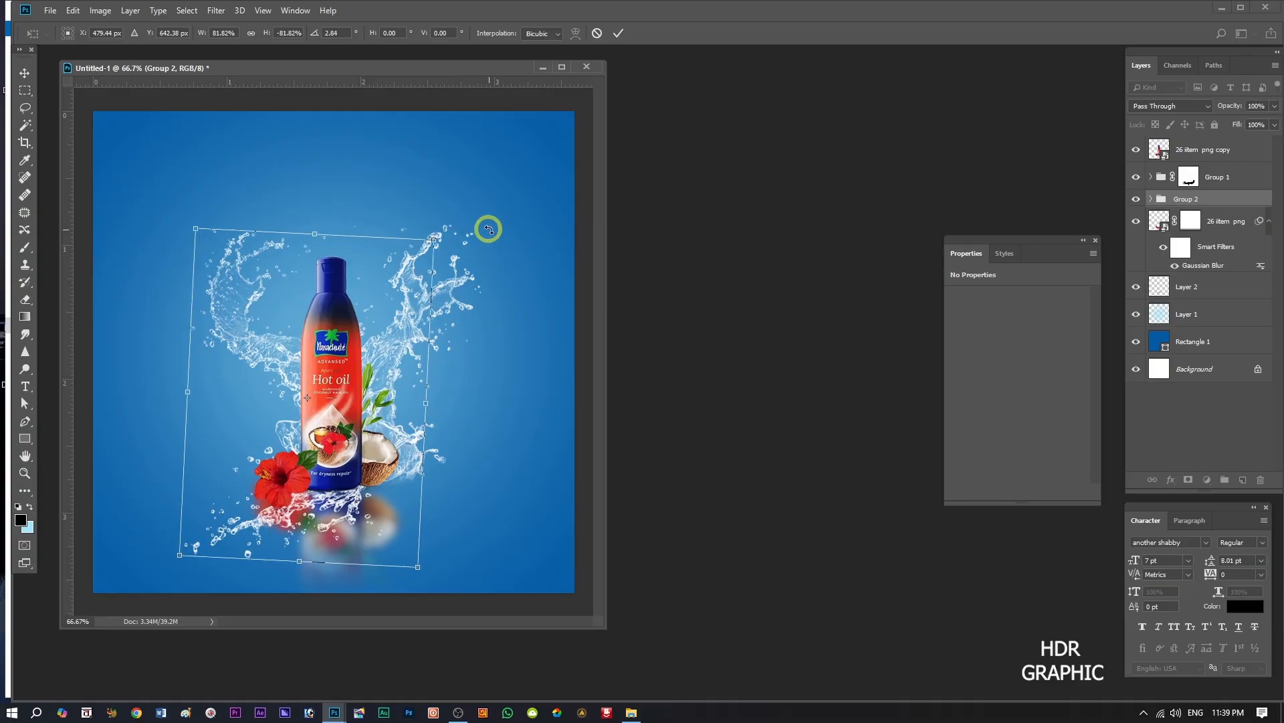
click(619, 35)
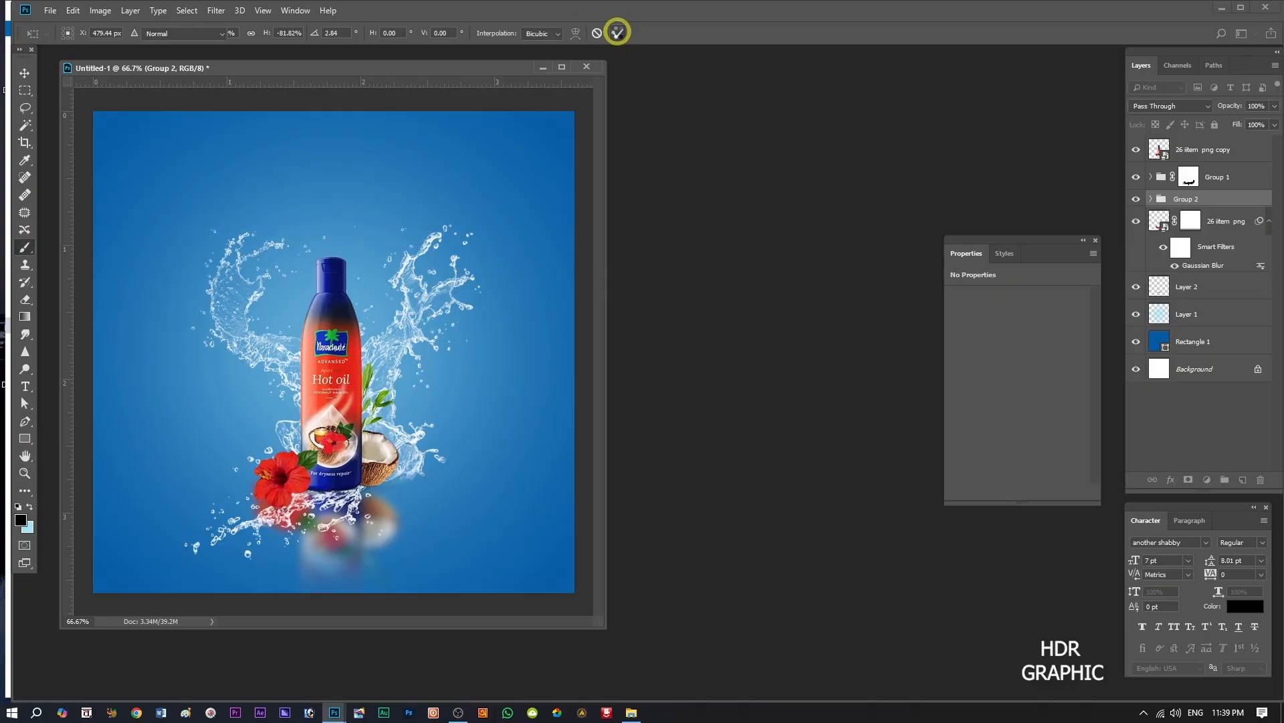
Mask Group 2 and paint out the splash beneath the flower and bottle base in black at 100% opacity.
key(b)
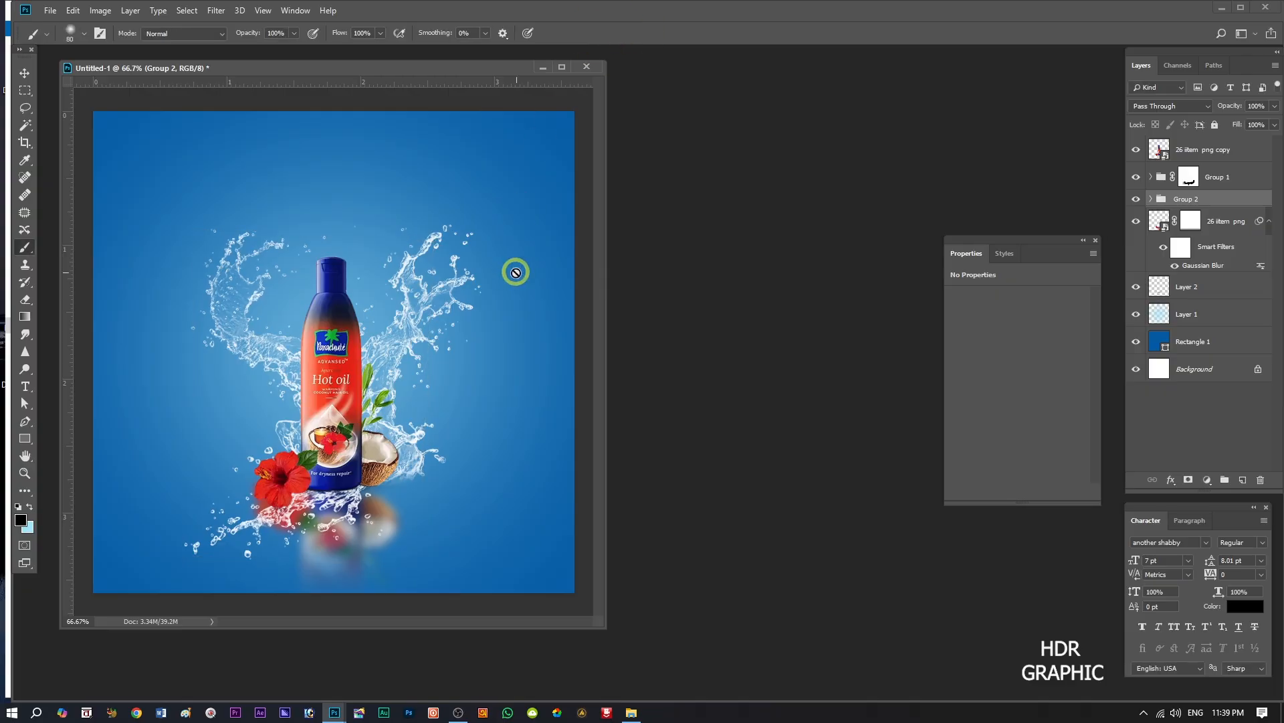
click(1189, 480)
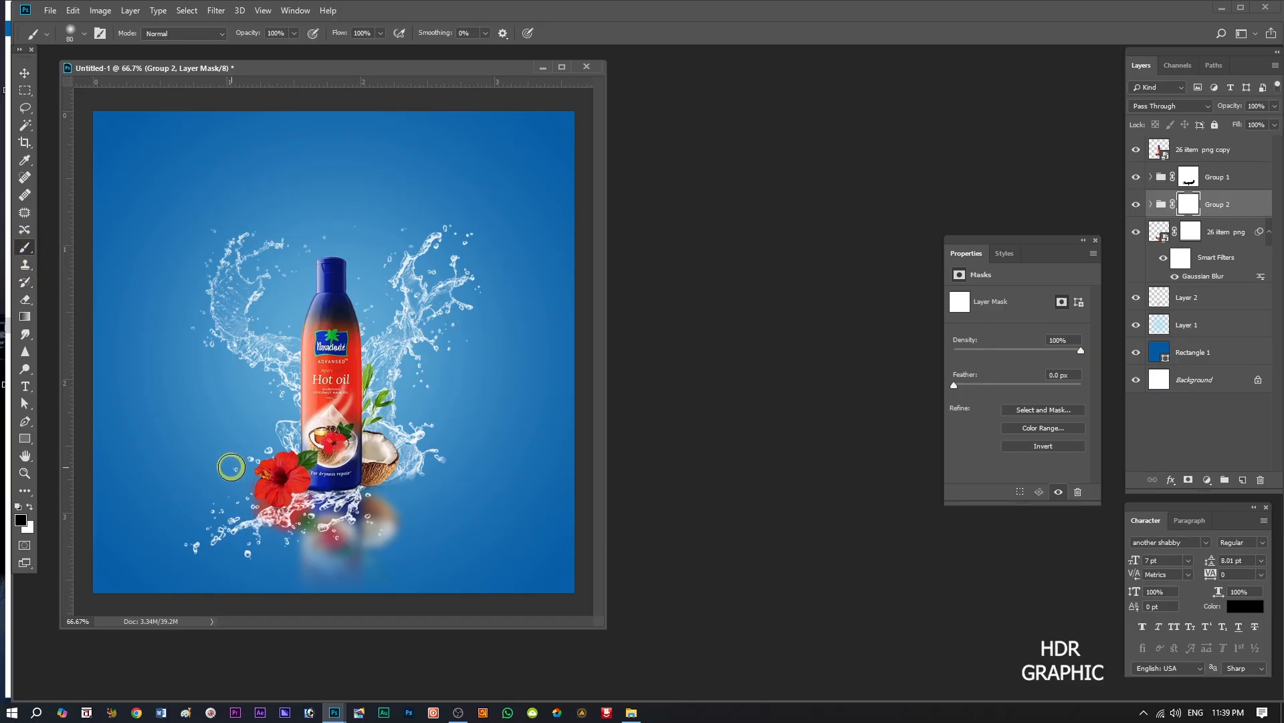
mouse_move(237, 499)
mouse_down()
mouse_move(270, 525)
mouse_move(307, 501)
mouse_move(297, 504)
mouse_move(364, 500)
mouse_move(351, 529)
mouse_move(261, 510)
mouse_move(258, 497)
mouse_move(187, 509)
mouse_move(227, 511)
mouse_move(224, 537)
mouse_move(176, 552)
mouse_move(393, 540)
mouse_up()
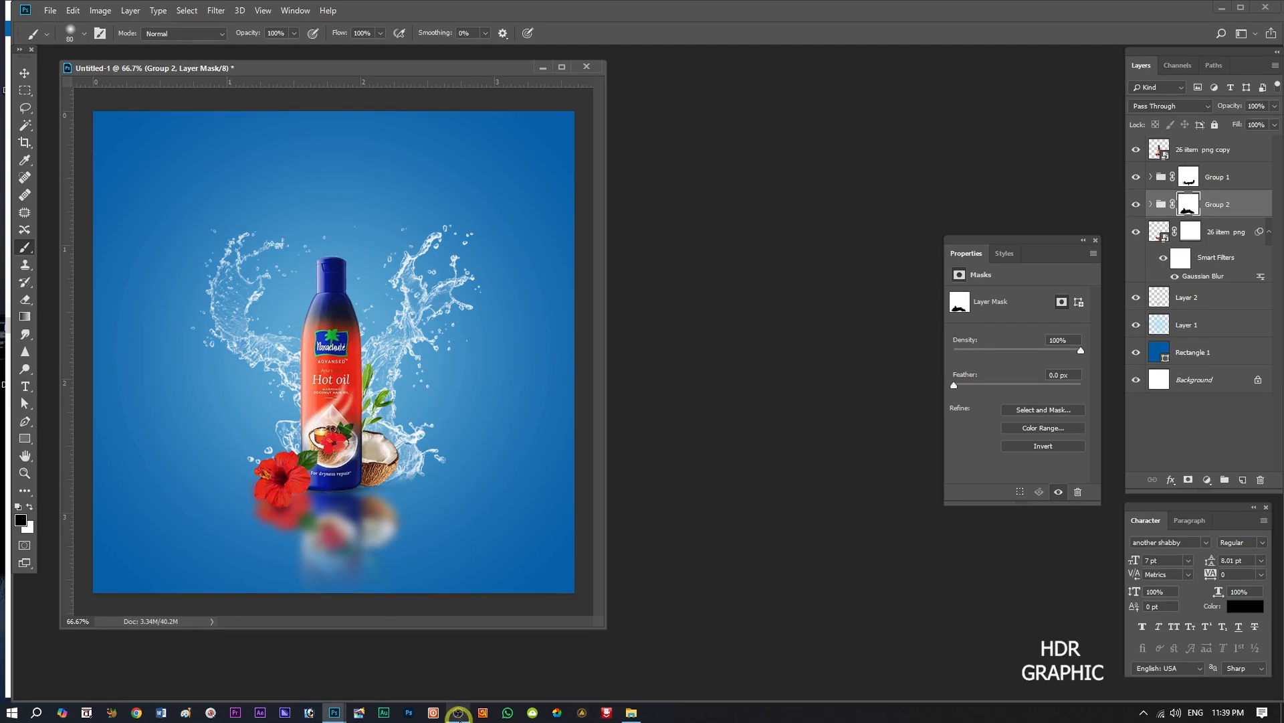
Place the studio2013-palm-4284587 image above Group 2, scaled to about 15.59% and rotated about -176°, in the canvas's upper-right corner.
click(632, 712)
drag(1164, 172, 434, 266)
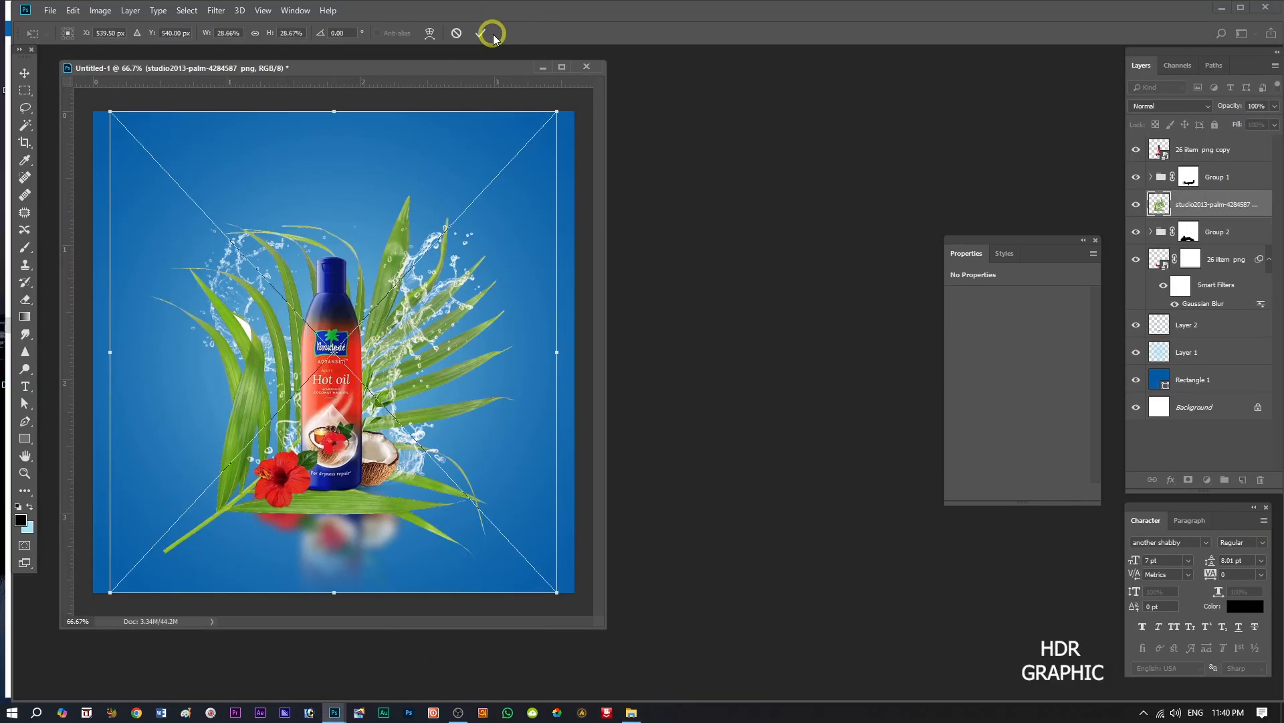
drag(555, 110, 453, 195)
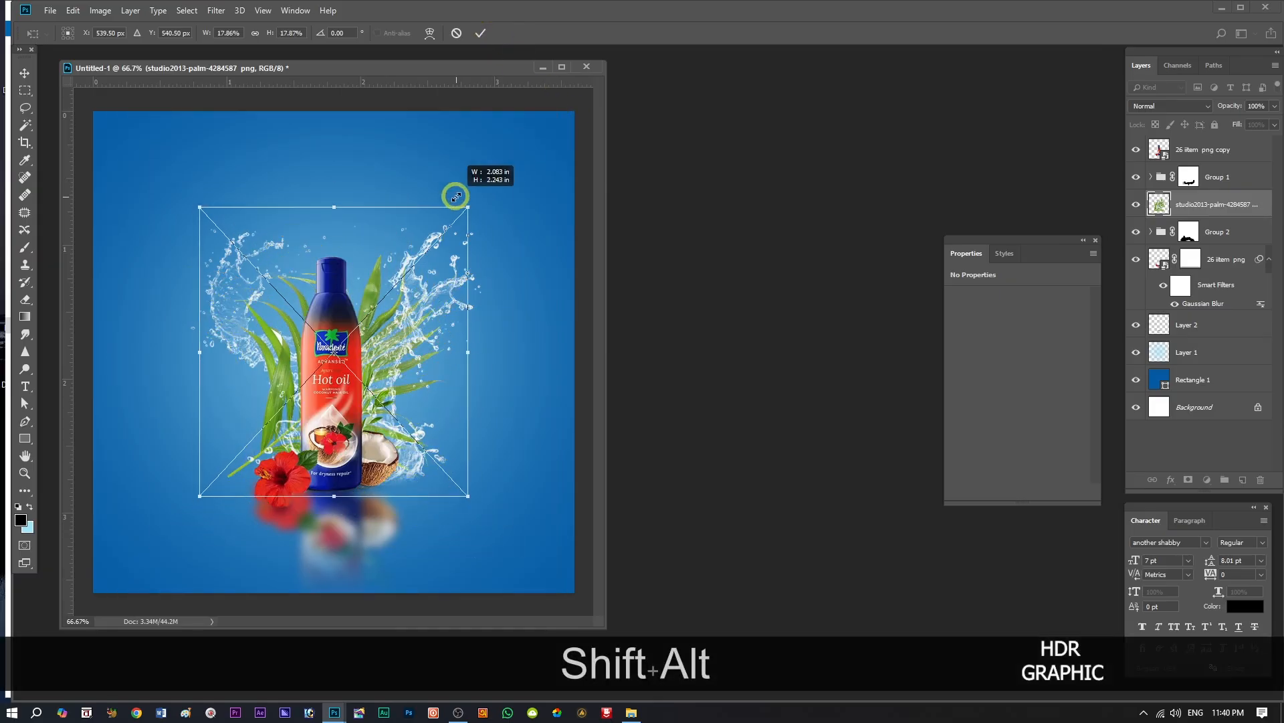
drag(490, 516, 190, 239)
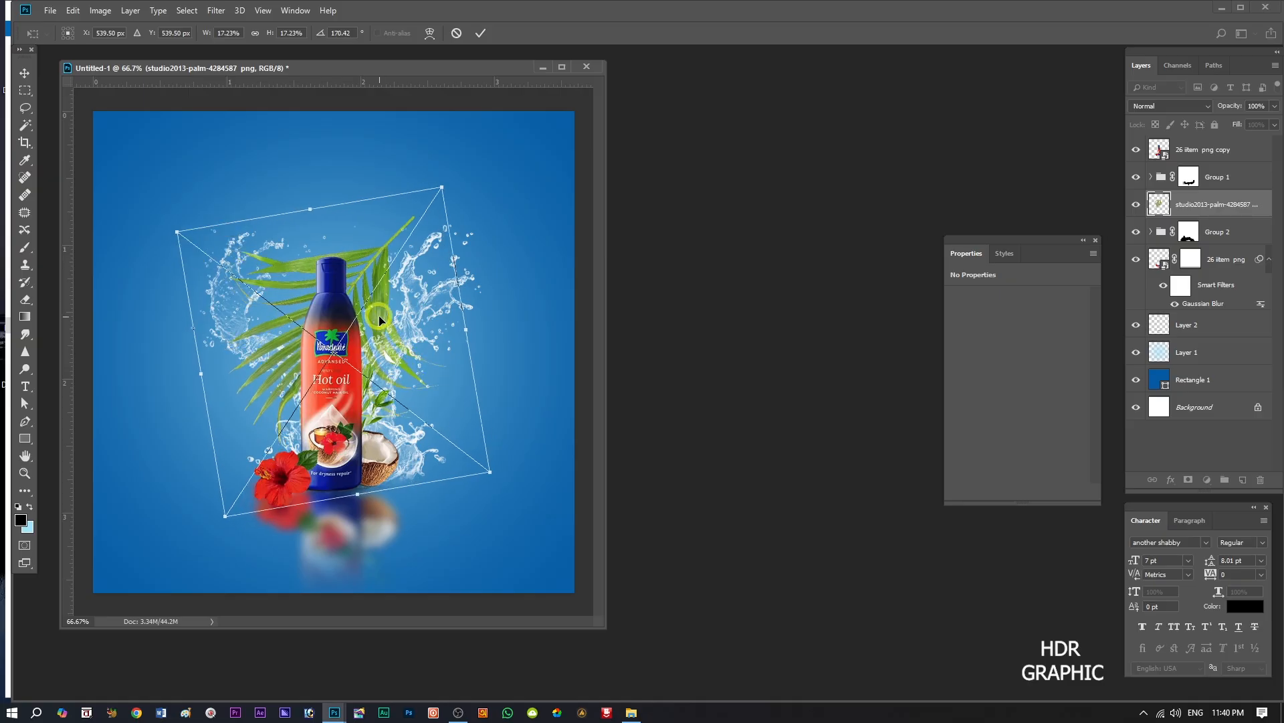
drag(362, 298, 562, 149)
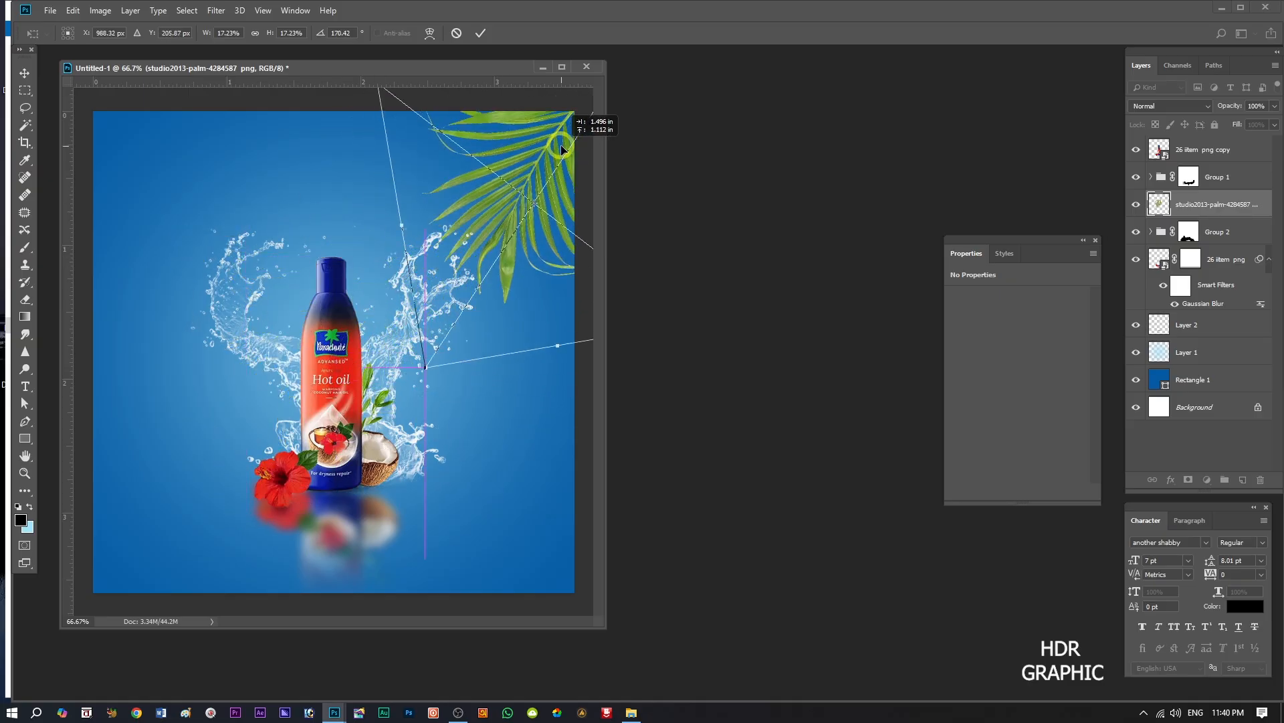
drag(424, 368, 418, 307)
drag(518, 297, 514, 301)
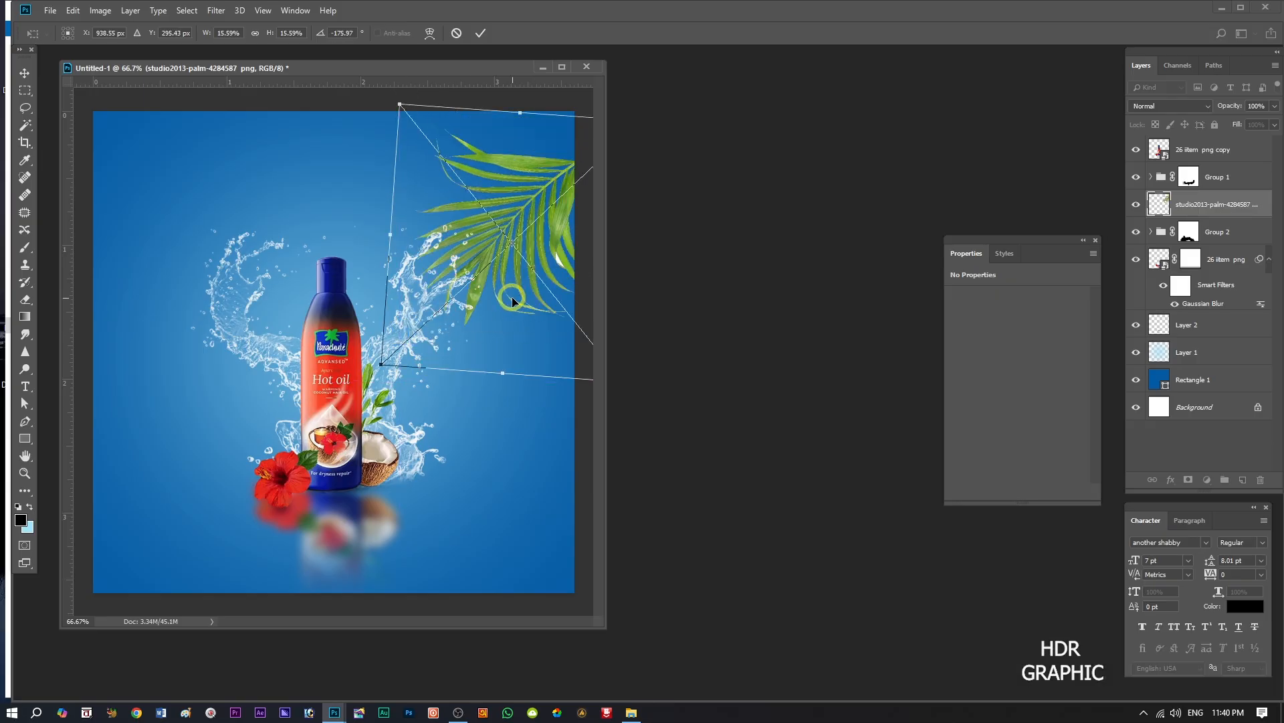
click(480, 33)
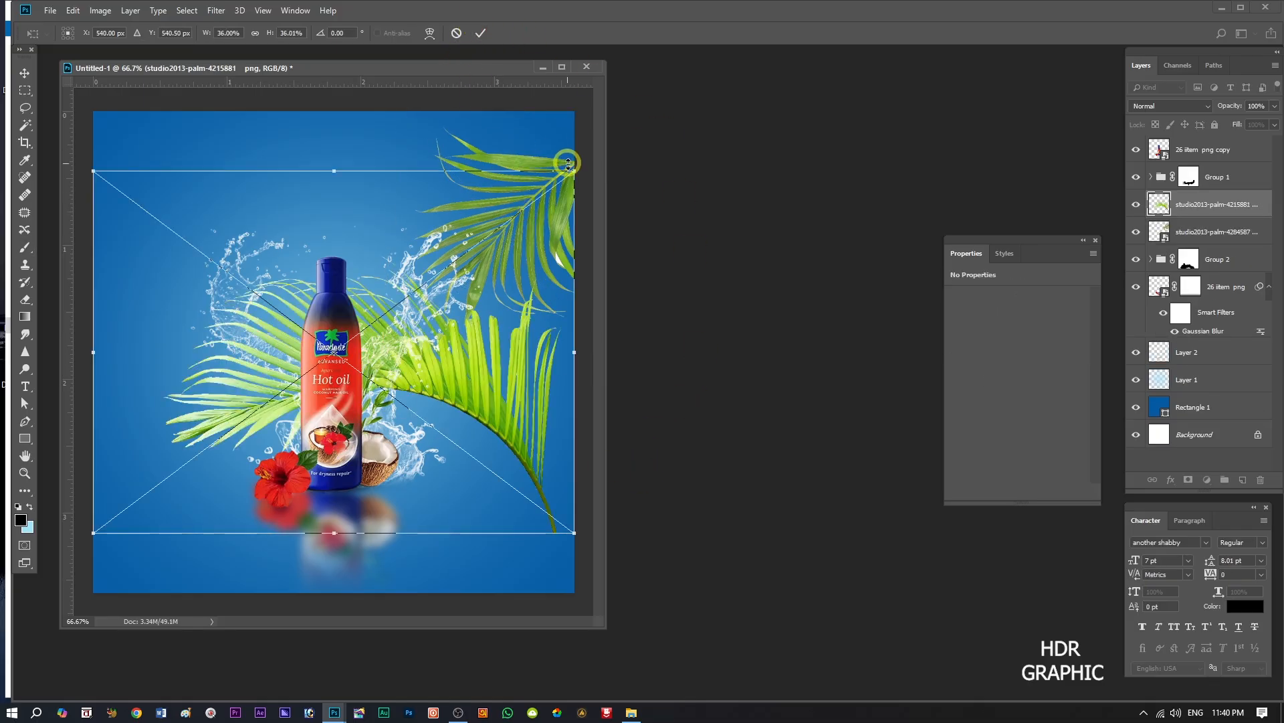
Place the studio2013-palm-4215881 image at about 27.37% scale and -55.17° rotation so its fronds hang from the canvas's upper-right corner.
drag(570, 174, 521, 233)
drag(531, 510, 518, 151)
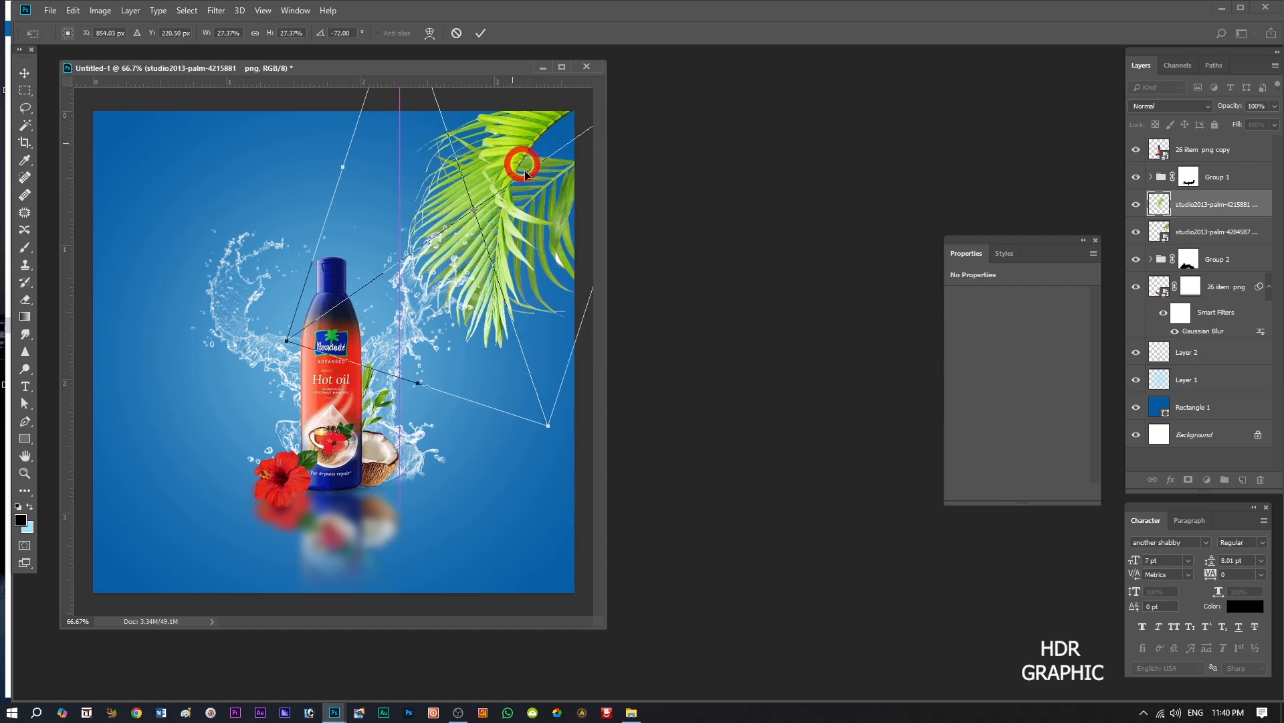
drag(576, 459, 424, 459)
drag(516, 266, 503, 213)
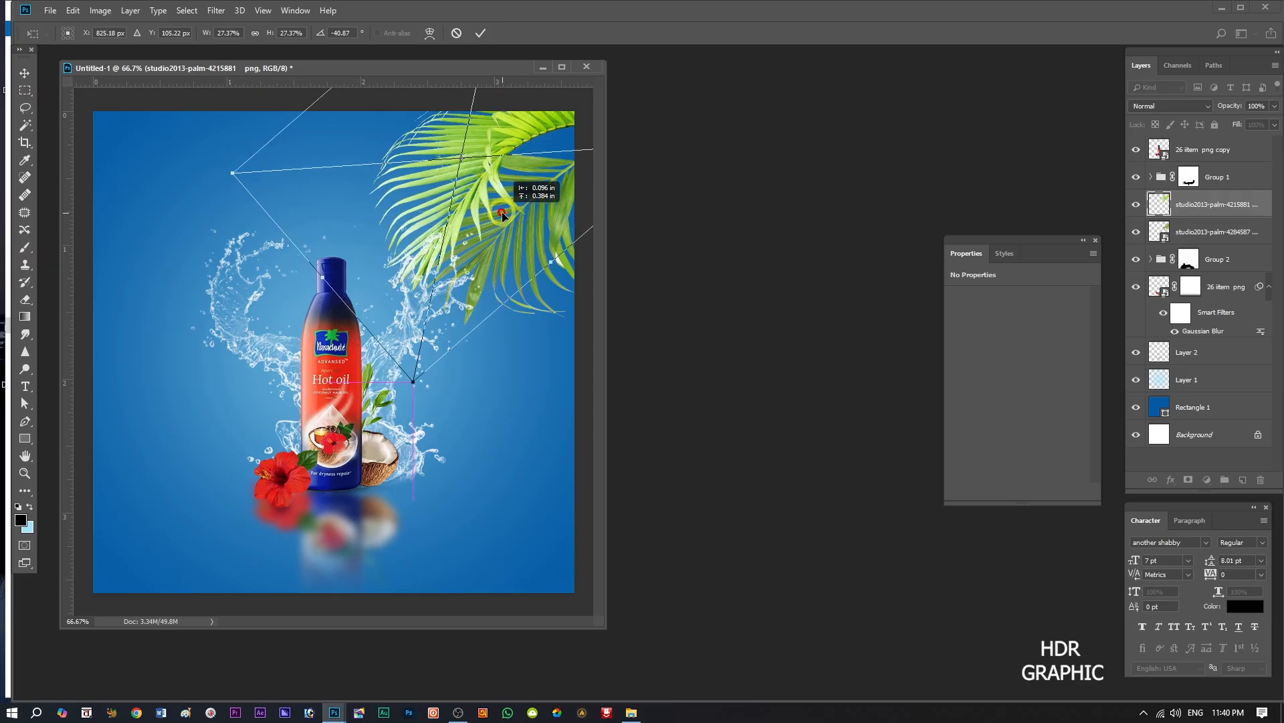
drag(416, 413, 476, 350)
mouse_move(468, 215)
mouse_down()
mouse_move(495, 262)
mouse_move(460, 234)
mouse_up()
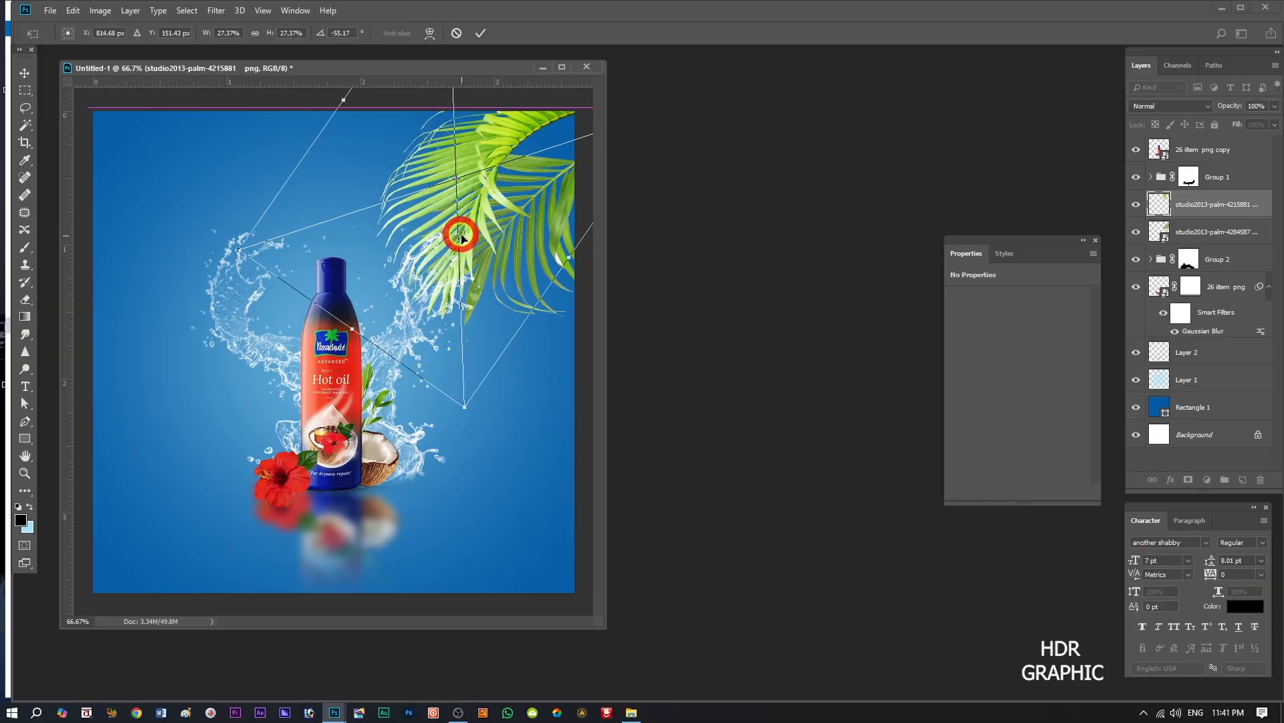
click(482, 32)
Reorder the palm-4215881 layer below palm-4284587 and shift its leaf slightly right and down.
drag(1260, 206, 1257, 251)
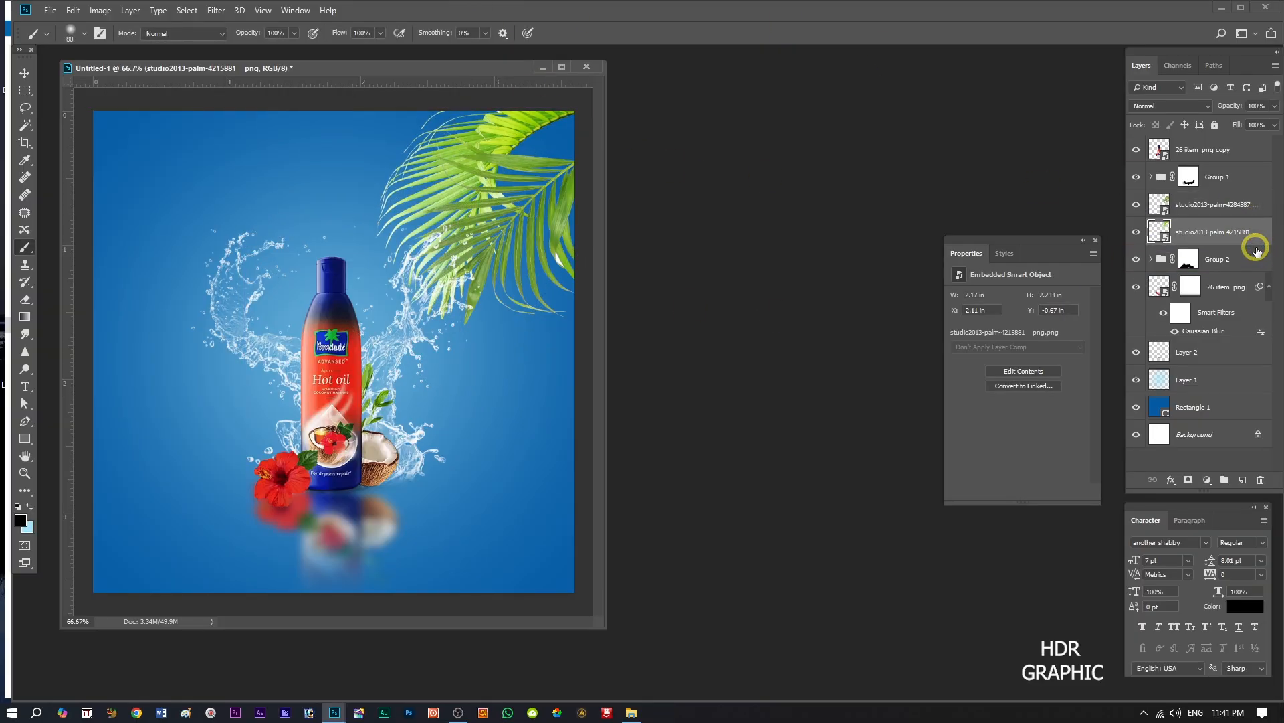
click(24, 77)
drag(516, 131, 541, 153)
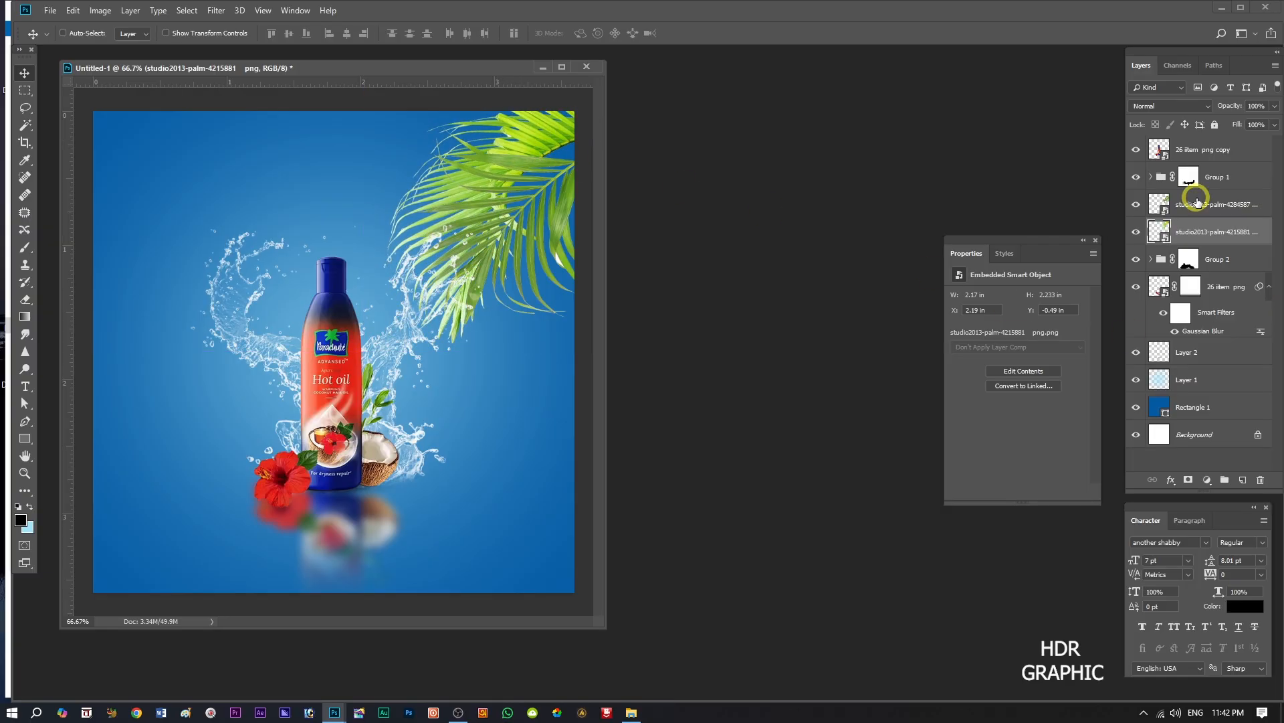
Scale both palm leaf layers together to about 82.3% and nudge them slightly up.
click(1197, 200)
ctrl+click(1199, 228)
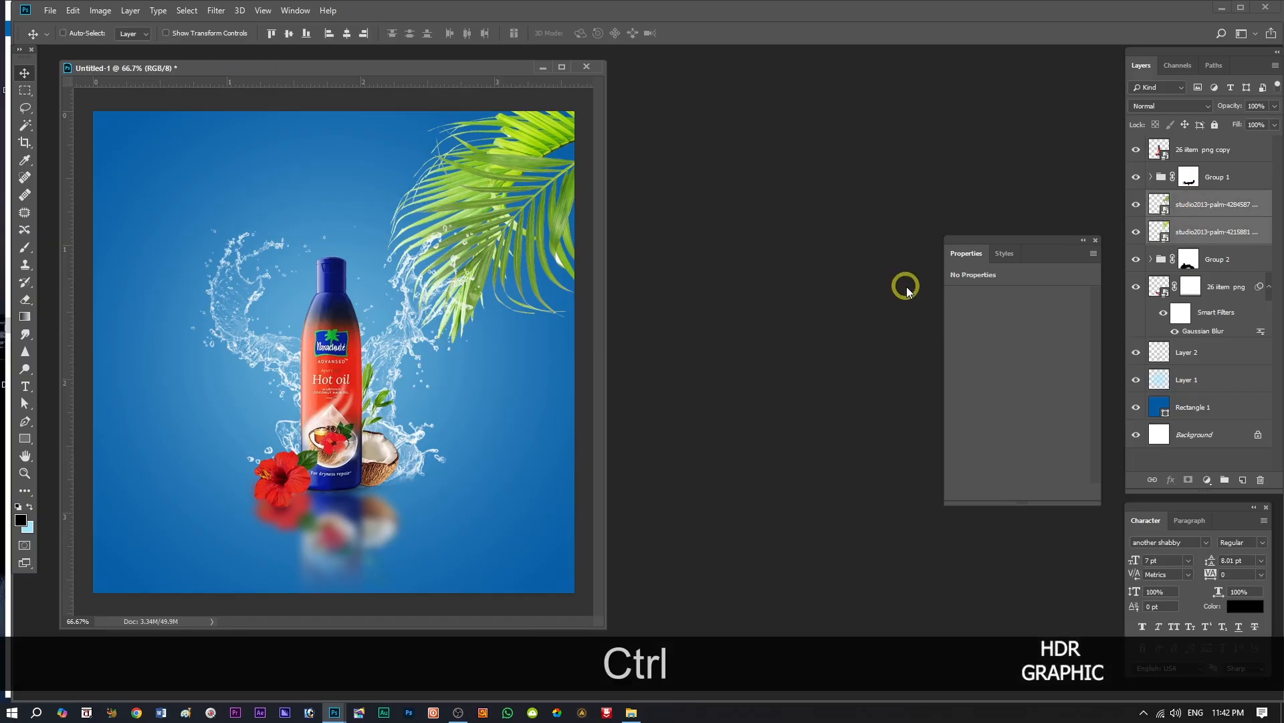
key(ctrl+t)
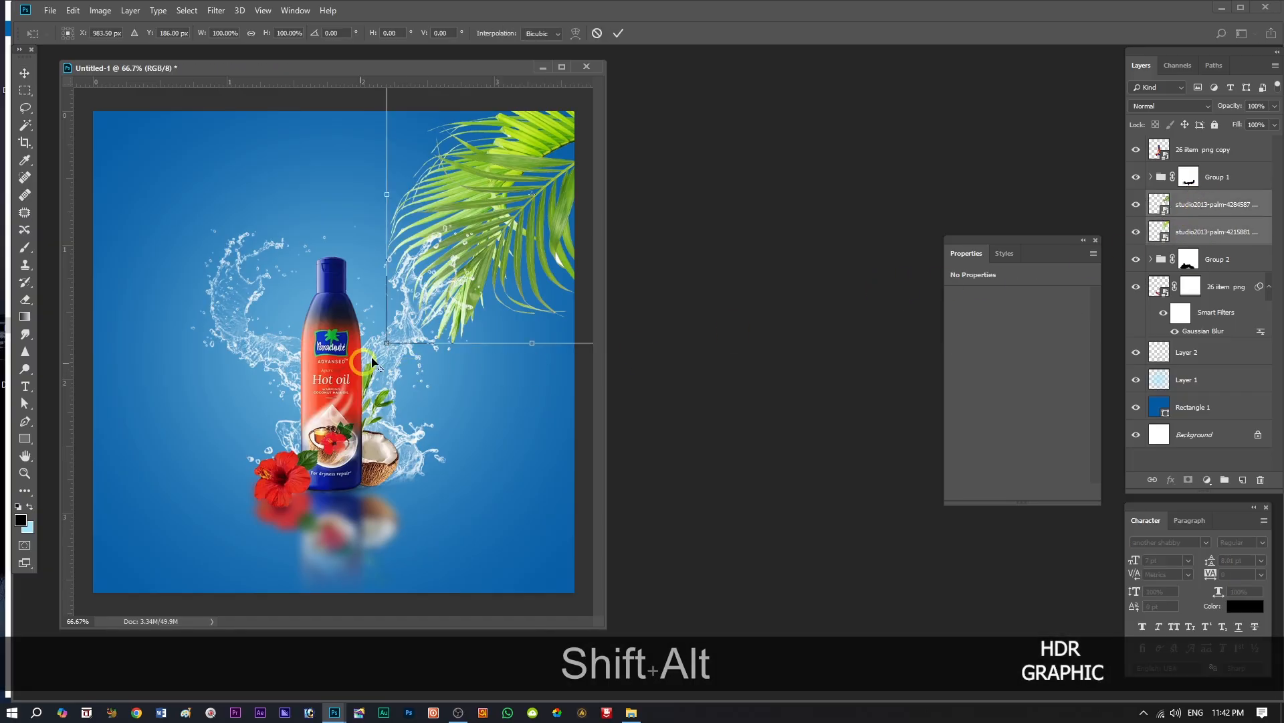
drag(386, 342, 412, 315)
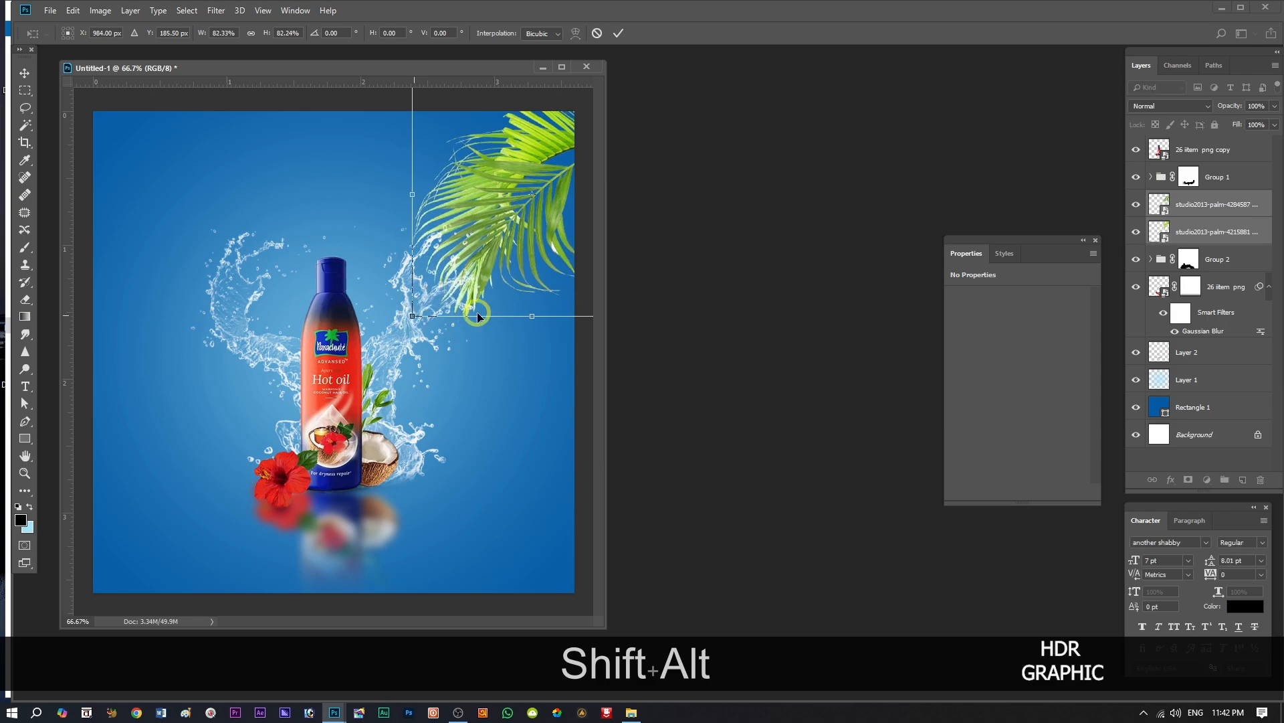
drag(540, 170, 538, 163)
click(619, 33)
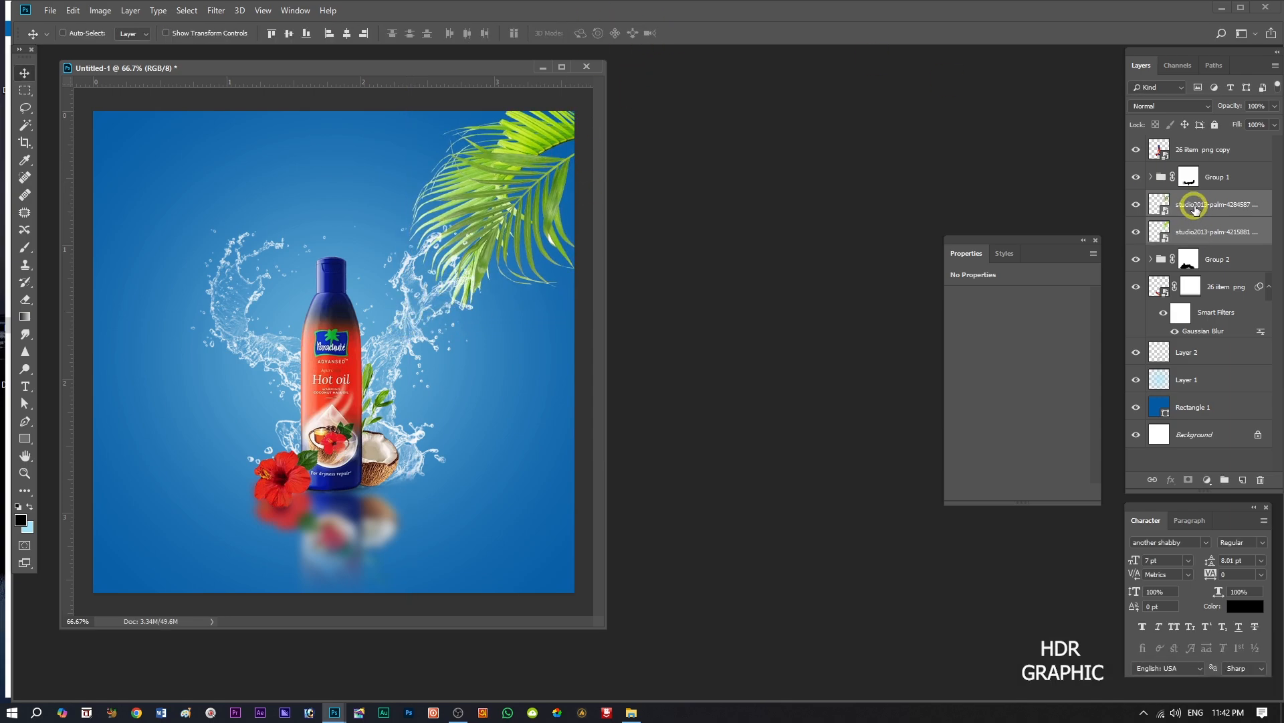
Shift the palm-4284587 leaf right, then scale the palm-4215881 leaf to about 18.94% and move it closer to the upper-right corner.
click(1195, 210)
drag(546, 186, 572, 193)
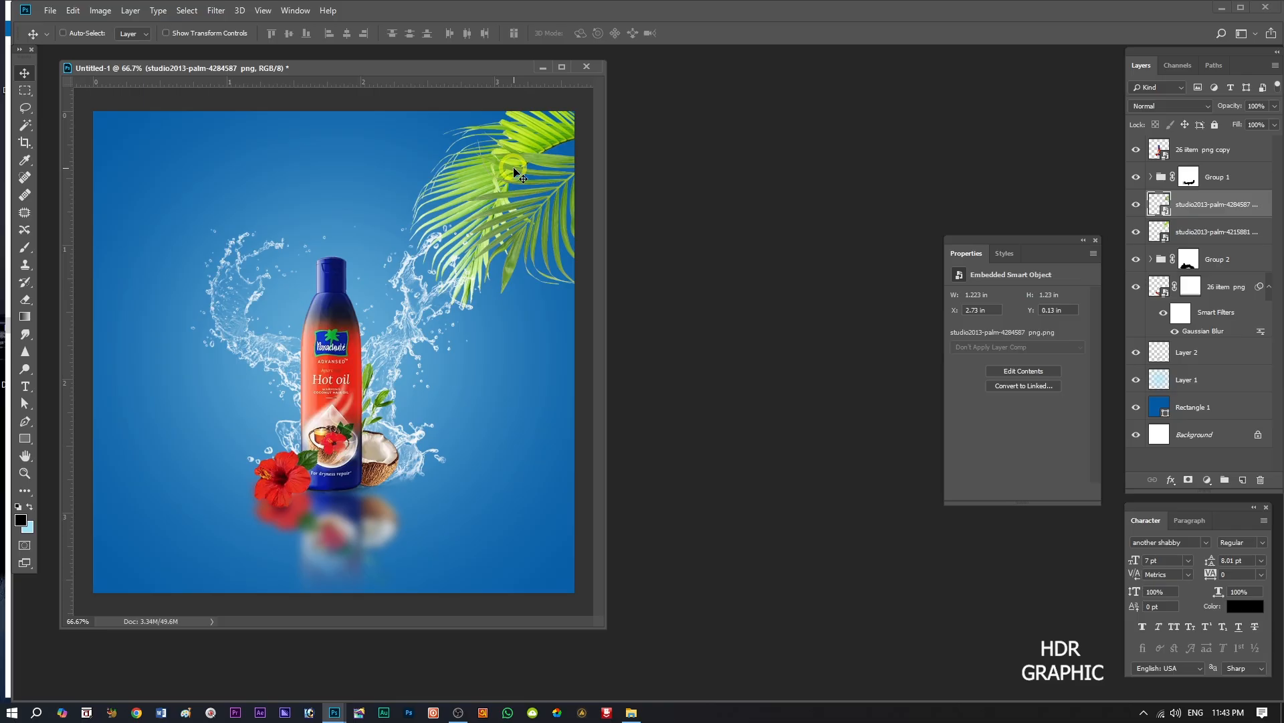
click(1202, 232)
key(ctrl+t)
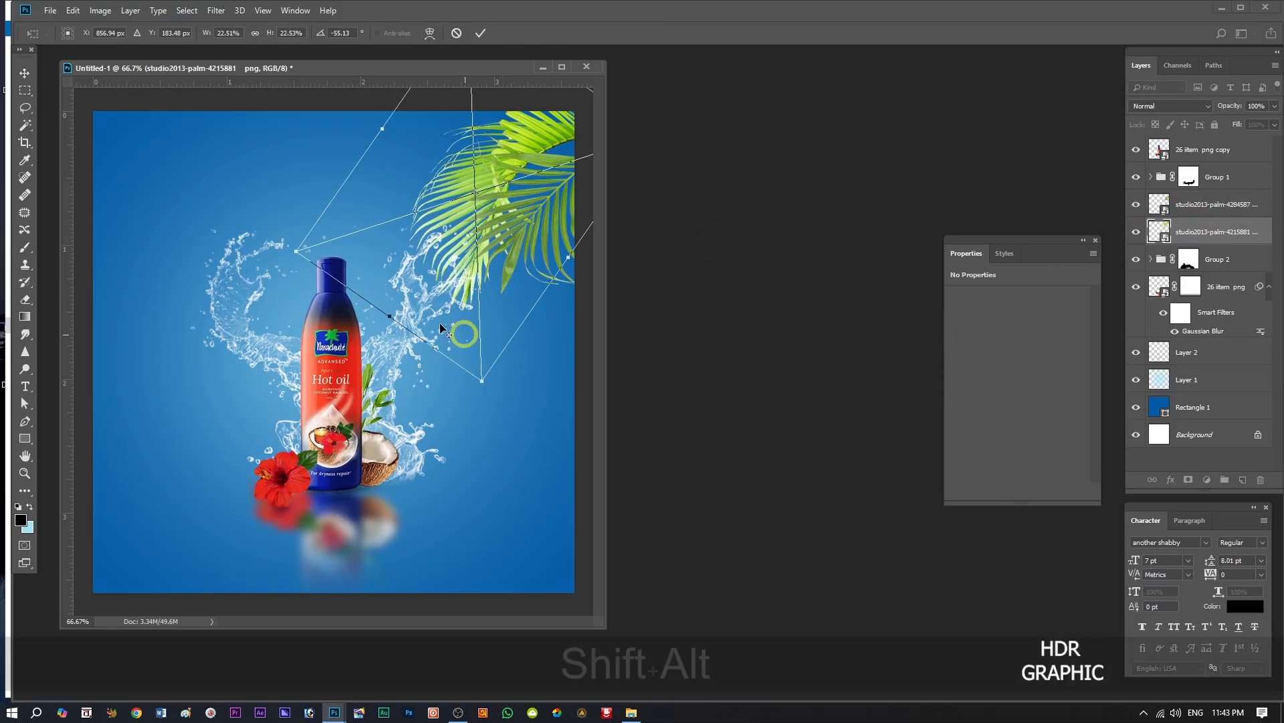
drag(484, 380, 481, 351)
drag(541, 147, 546, 130)
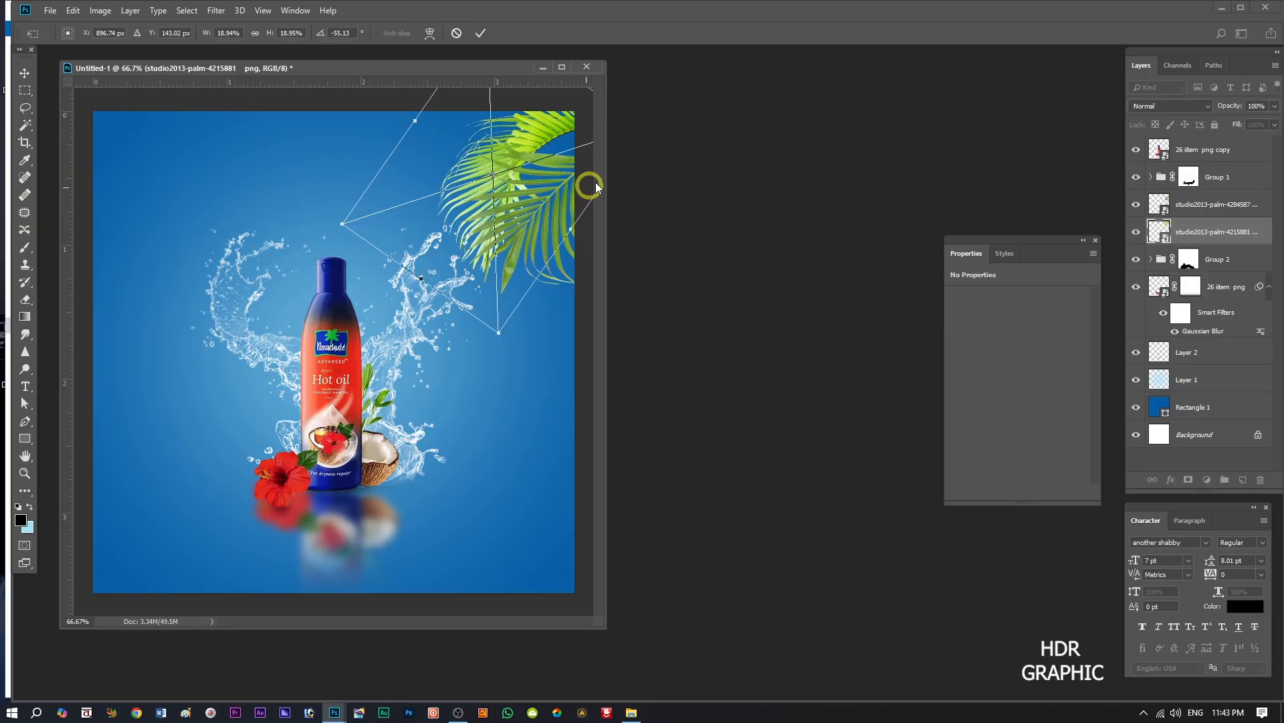
click(482, 32)
Nudge the palm-4284587 leaf slightly up, then move both palm leaves together slightly down.
click(1210, 204)
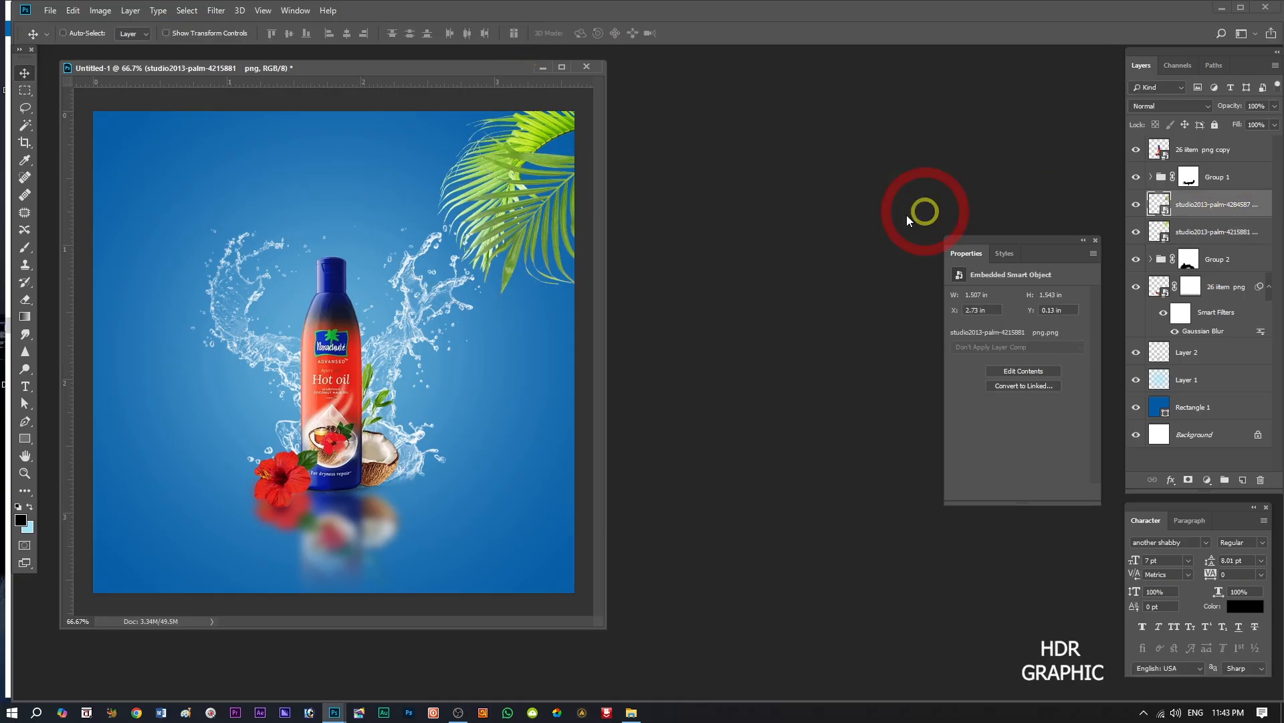
mouse_move(580, 204)
mouse_down()
mouse_move(571, 178)
mouse_move(578, 193)
mouse_up()
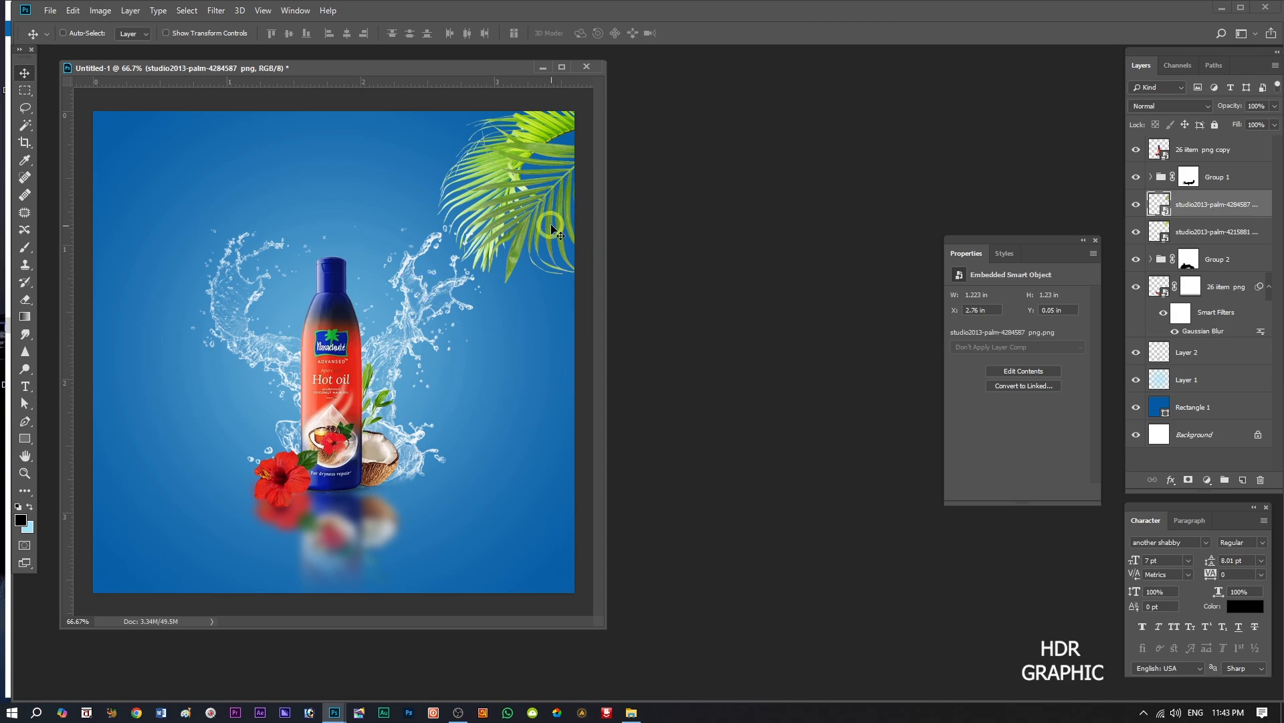
ctrl+click(1239, 231)
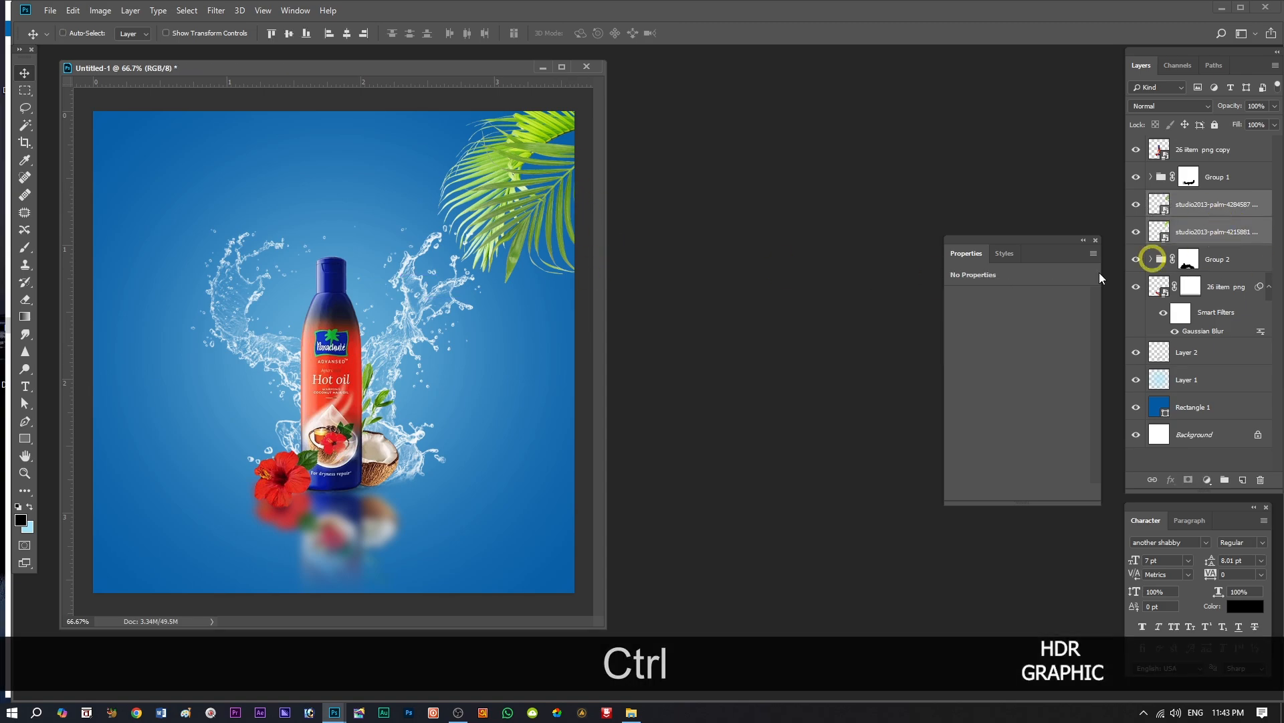
drag(516, 213, 514, 223)
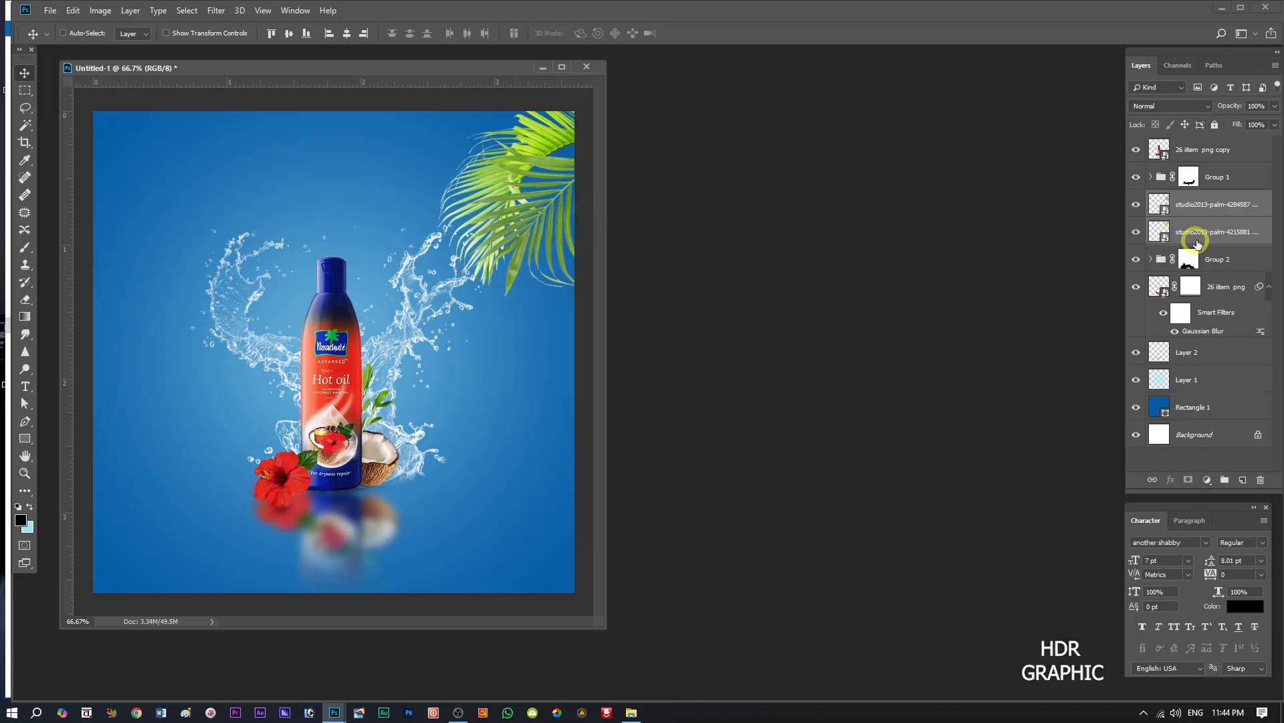
Add a Levels adjustment clipped to the palm-4215881 layer with input black 36, midtone 0.83 and output white 213.
click(1196, 239)
click(1136, 231)
click(1136, 231)
click(1206, 480)
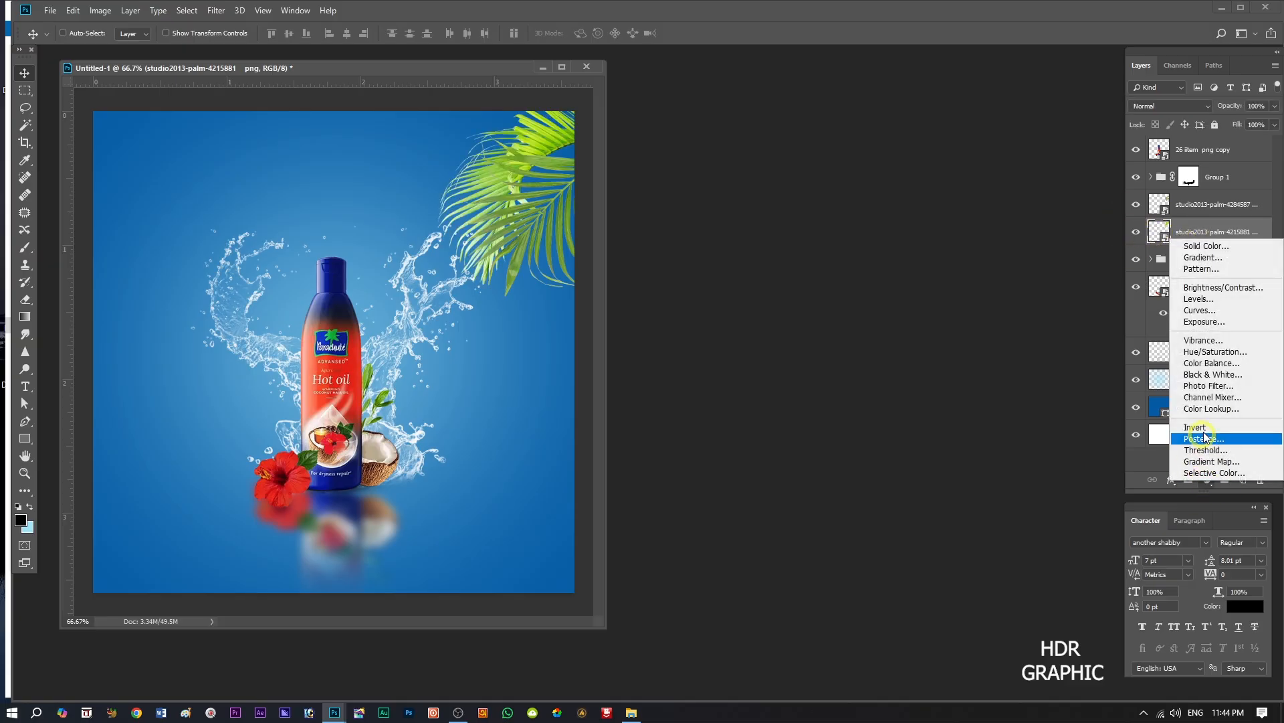
click(1194, 303)
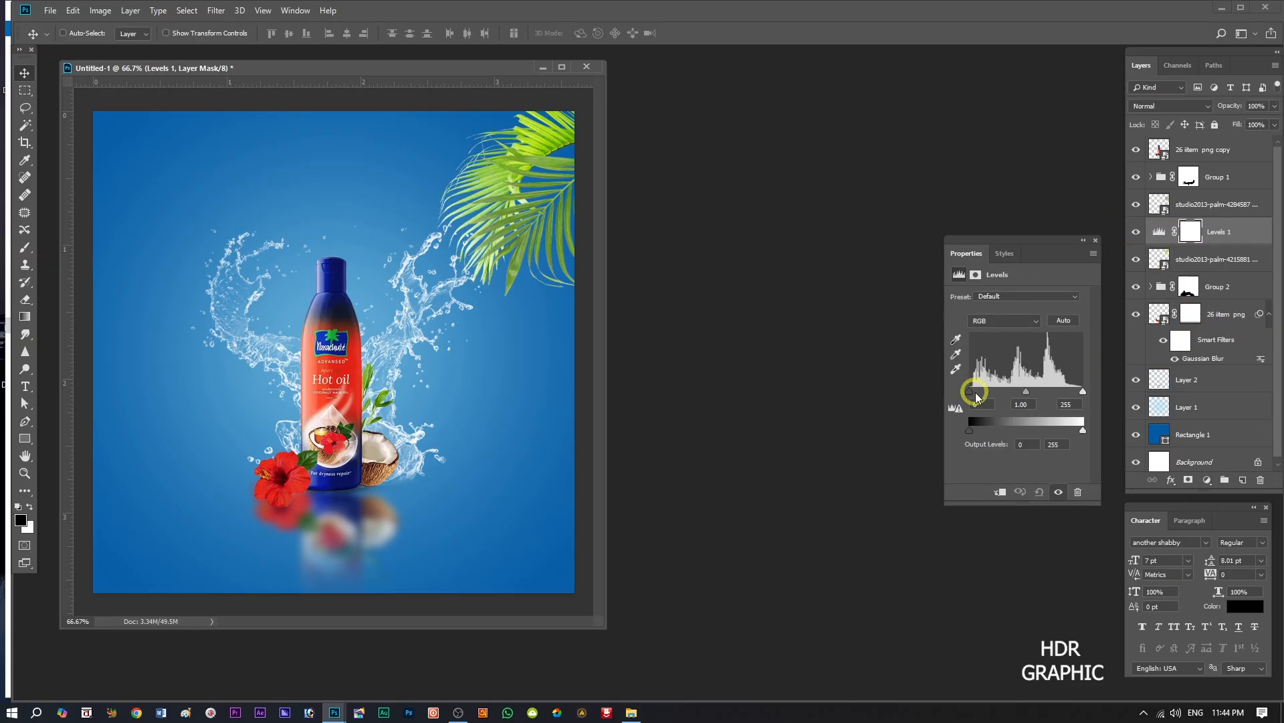
click(1000, 492)
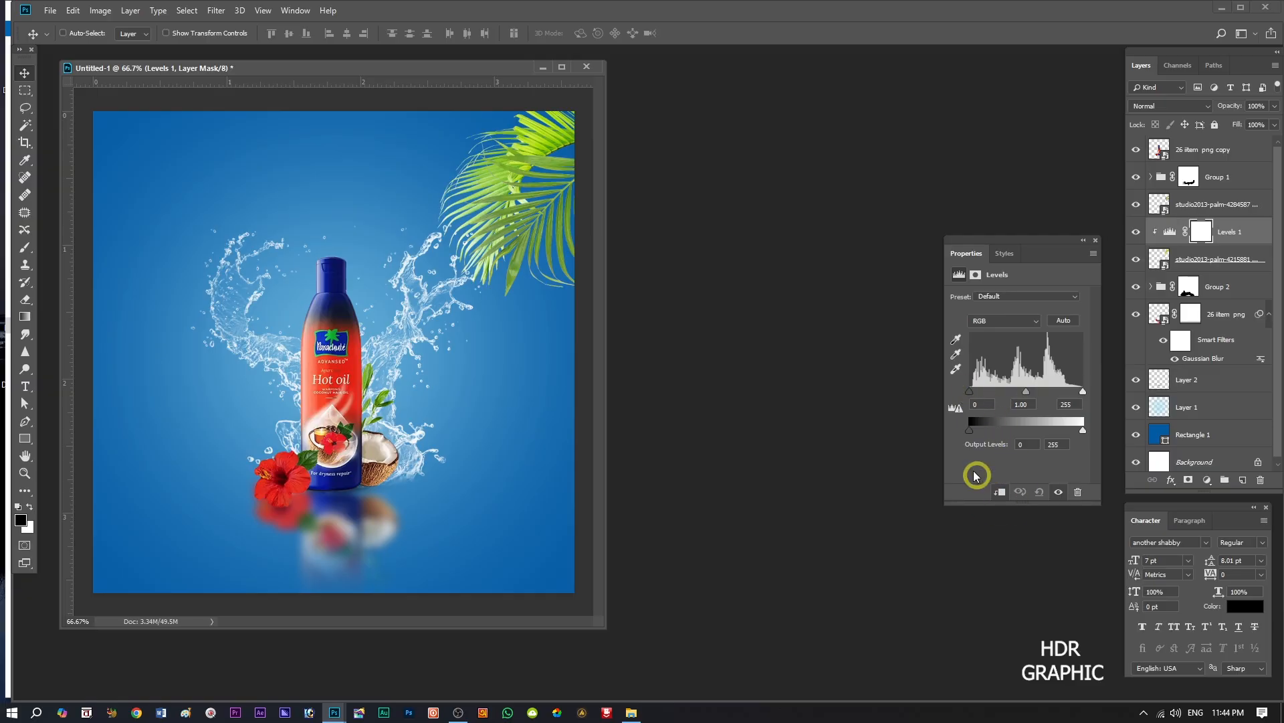
drag(975, 394, 985, 393)
drag(1083, 430, 1047, 398)
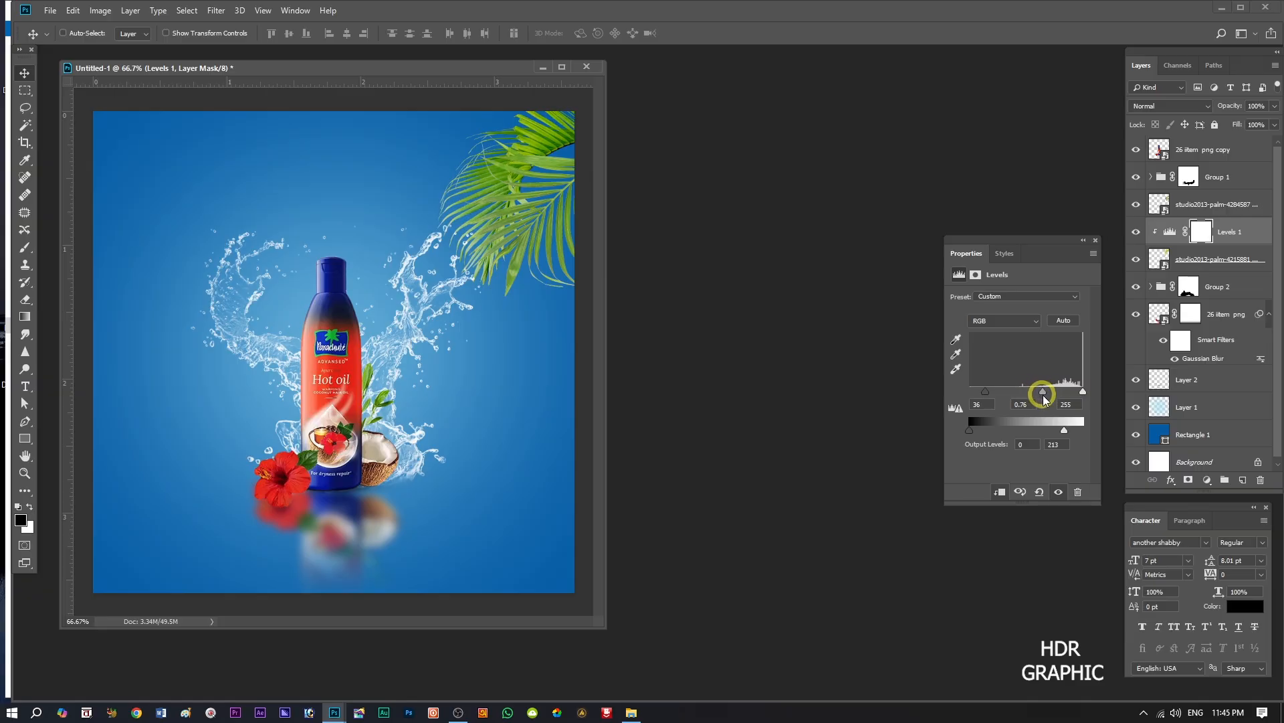
click(1095, 241)
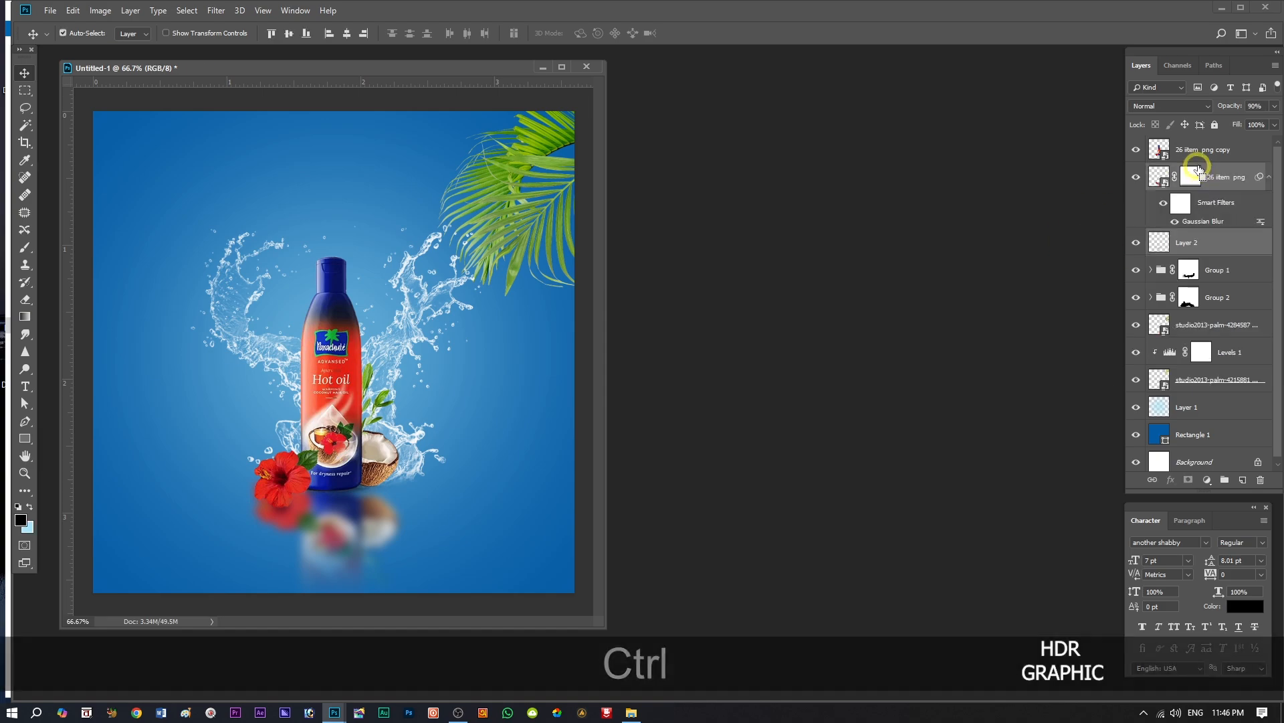
Move the bottle, its blurred reflection and Layer 2 together slightly down, and set the reflection layer's opacity to 83%.
ctrl+click(1197, 154)
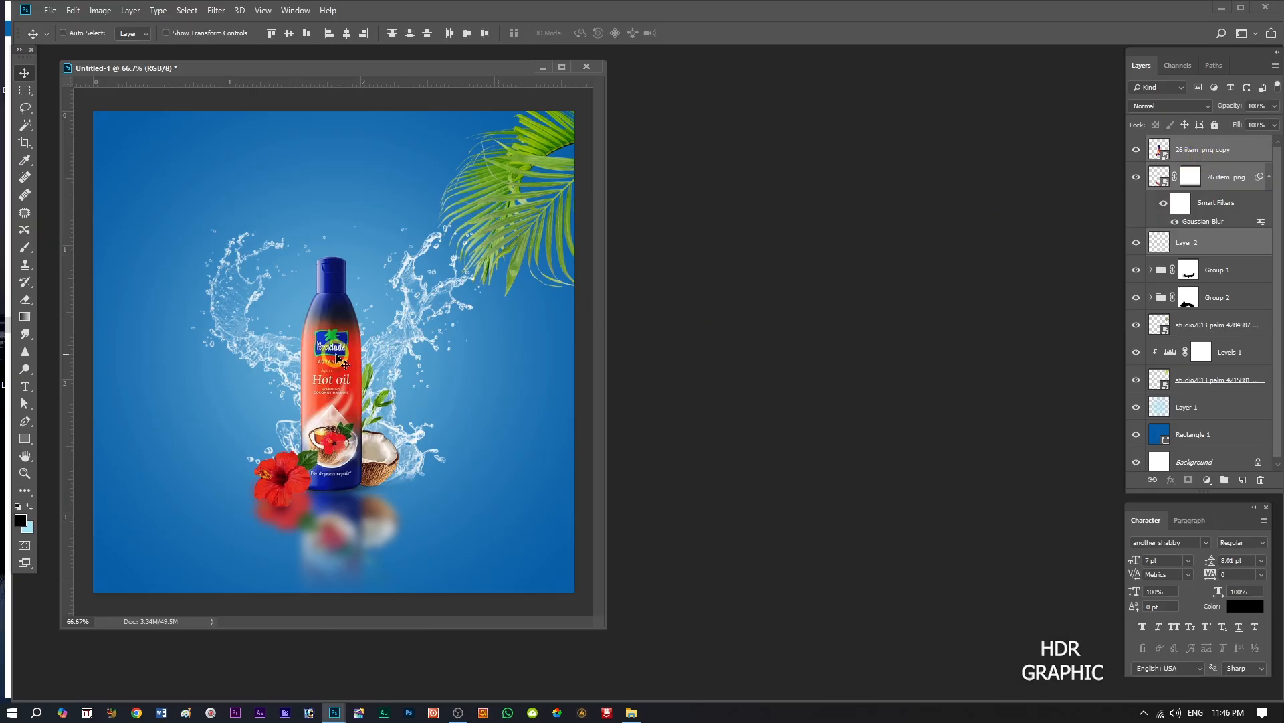
drag(333, 356, 324, 372)
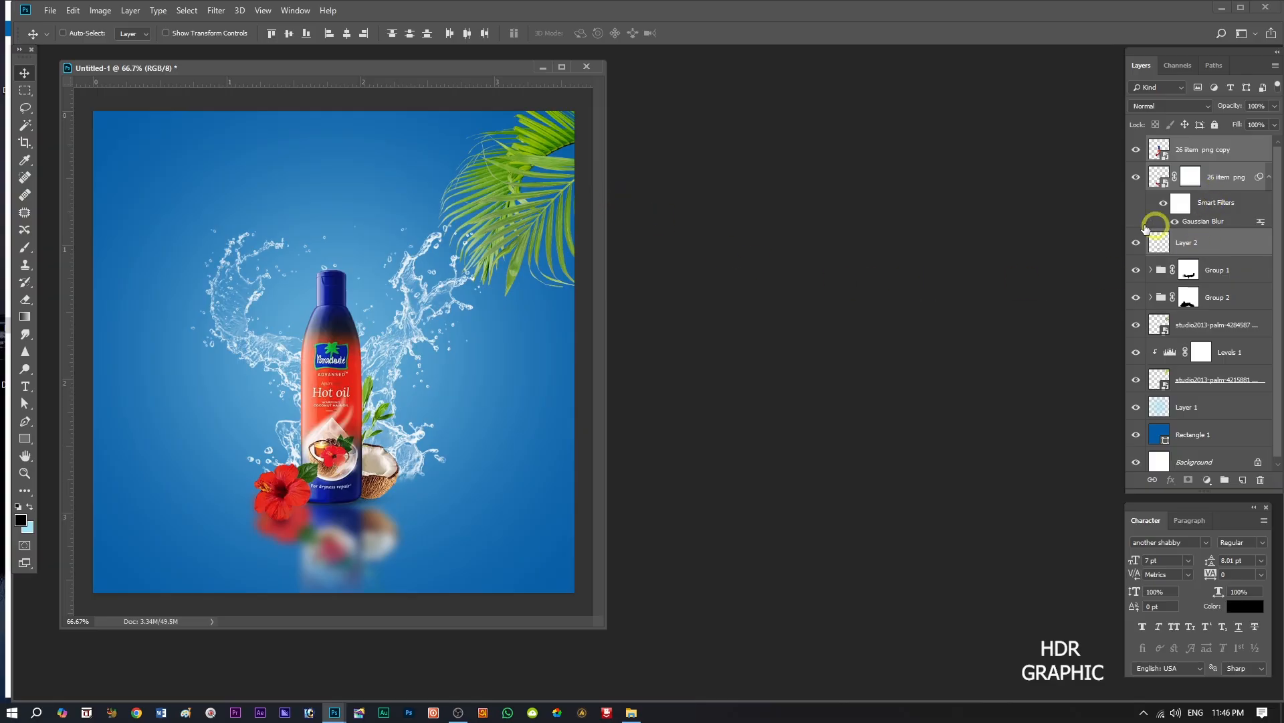
click(1217, 189)
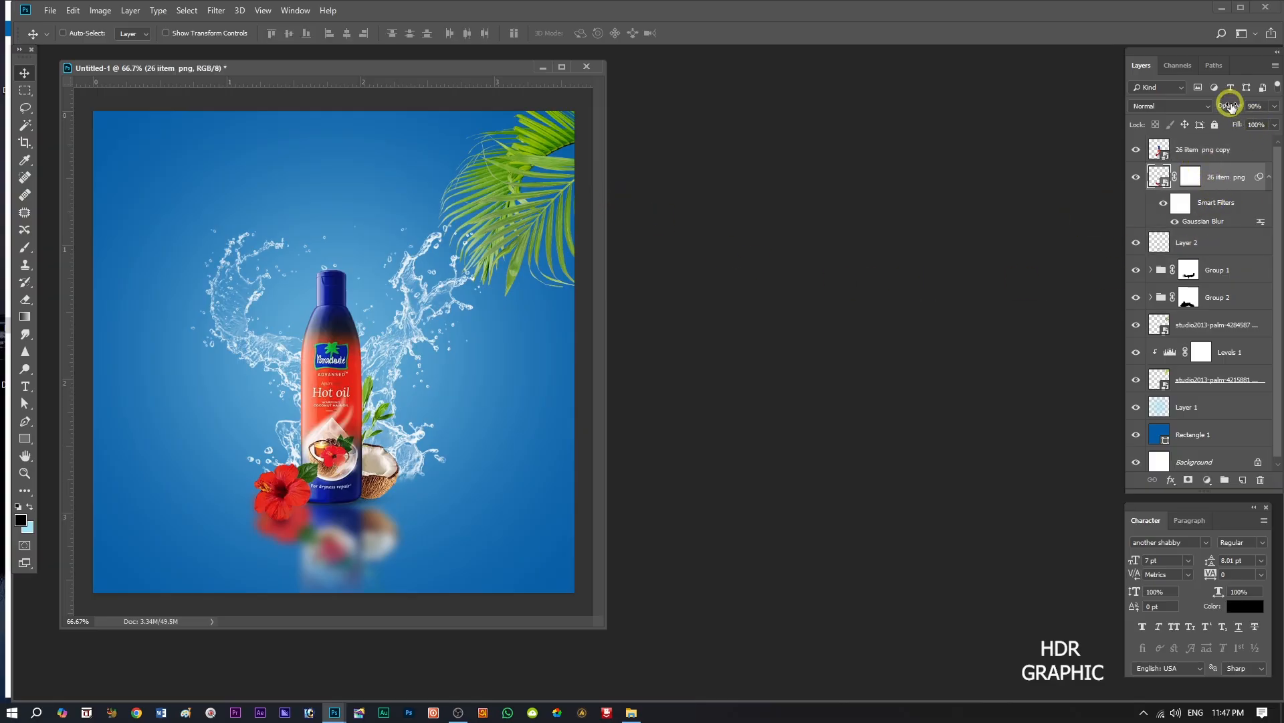
drag(1227, 106, 1226, 107)
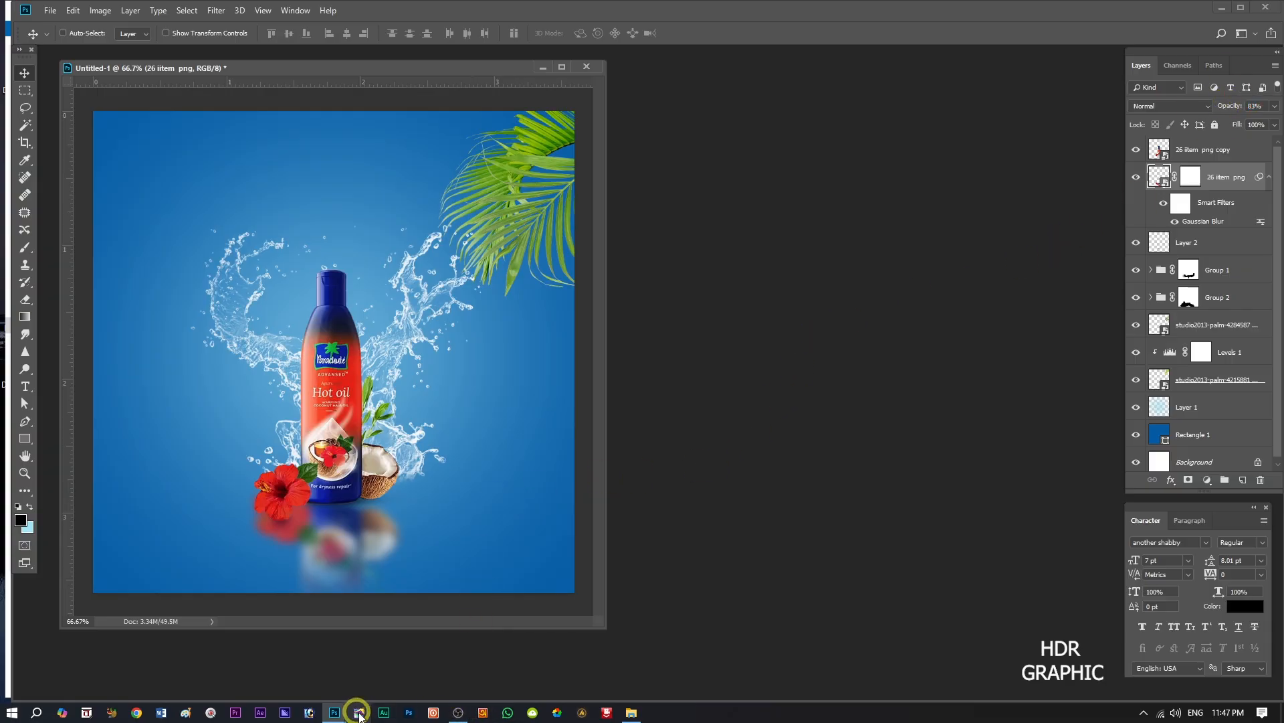
Place the "26 logo png" image in the canvas's upper-left corner, scaled to about 61%.
click(632, 713)
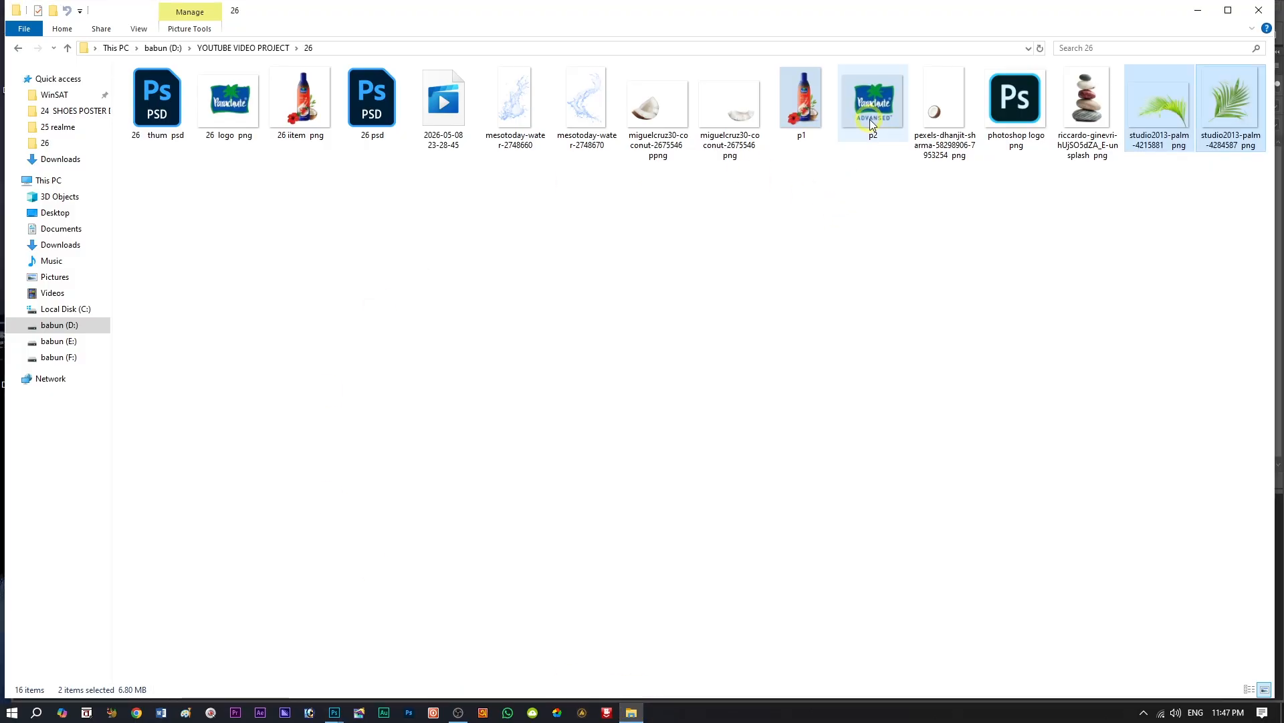
mouse_move(229, 101)
mouse_down()
mouse_move(320, 293)
mouse_move(424, 660)
mouse_move(226, 89)
mouse_up()
drag(142, 163, 190, 165)
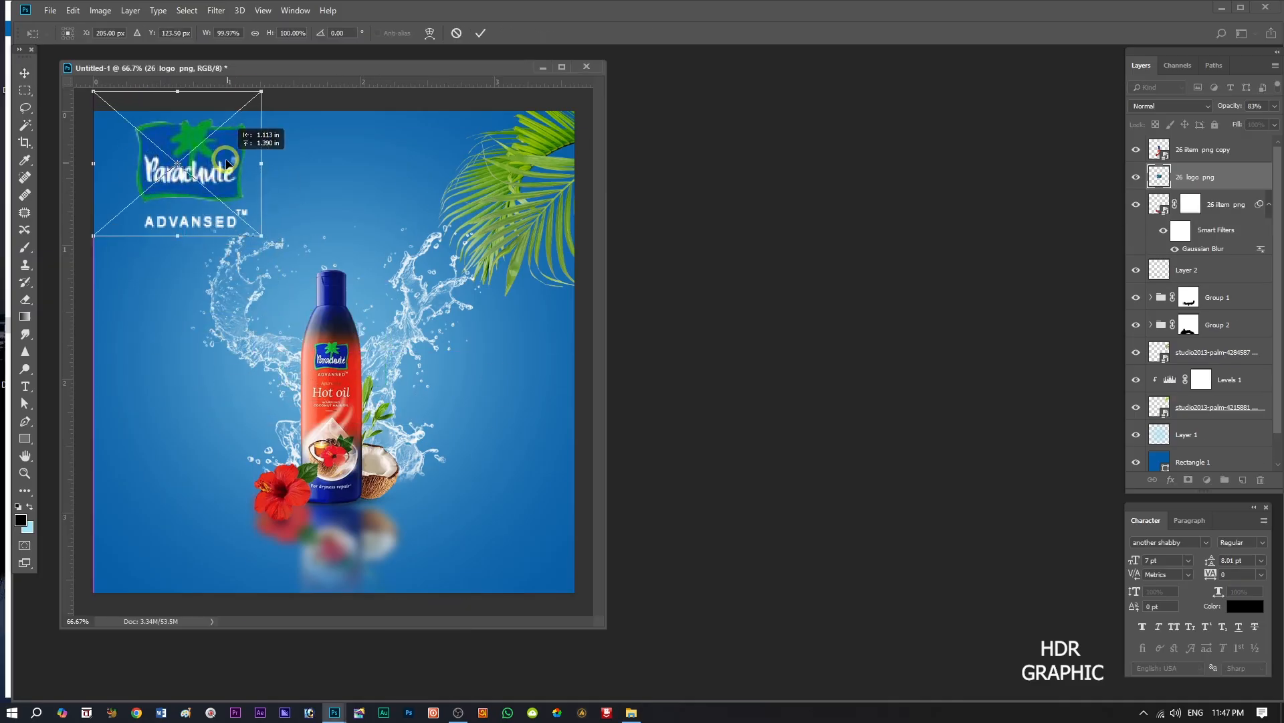
drag(268, 94, 236, 115)
click(480, 33)
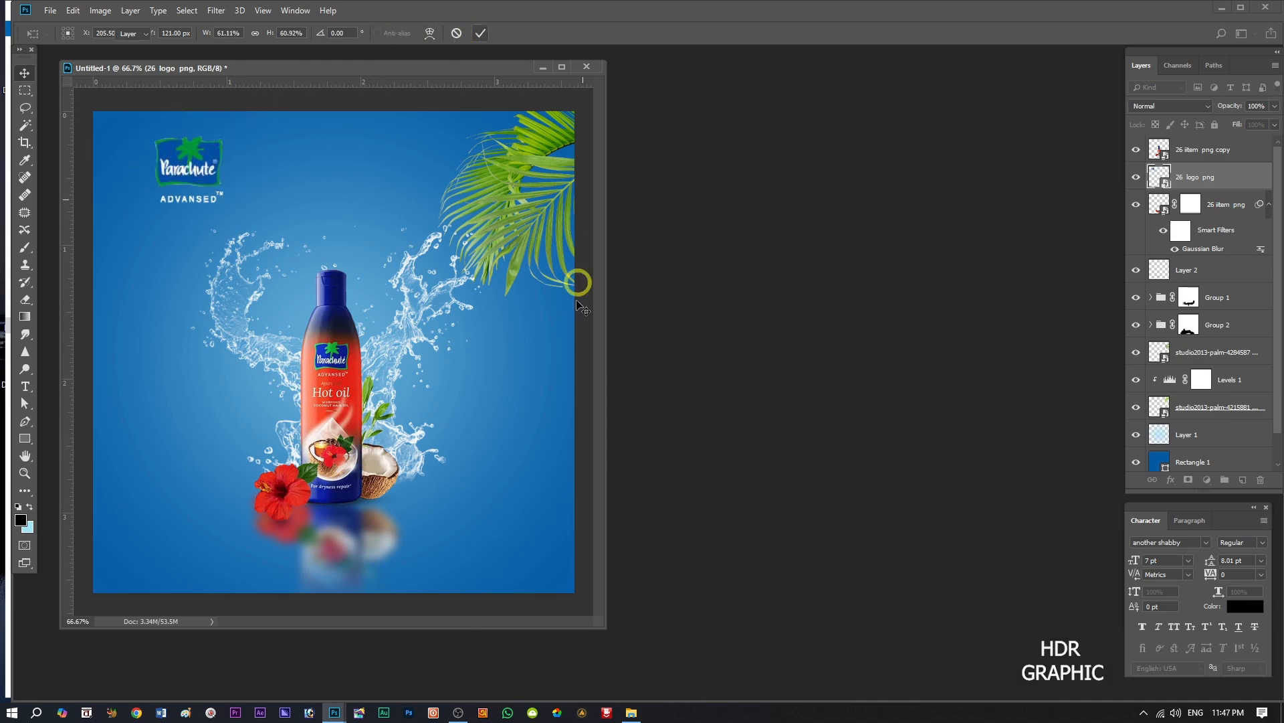
Place the "photoshop logo png" image scaled to 14.55% and move it to the canvas's lower-left corner.
click(631, 712)
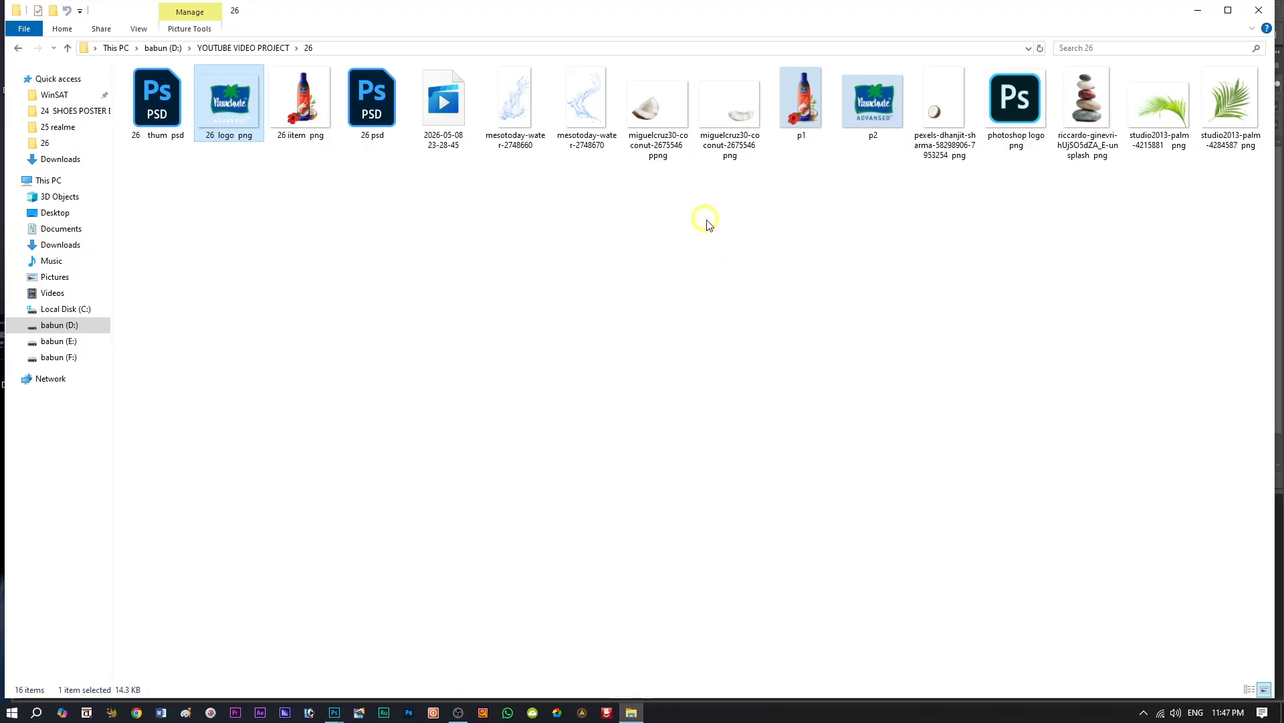
drag(1013, 114, 412, 497)
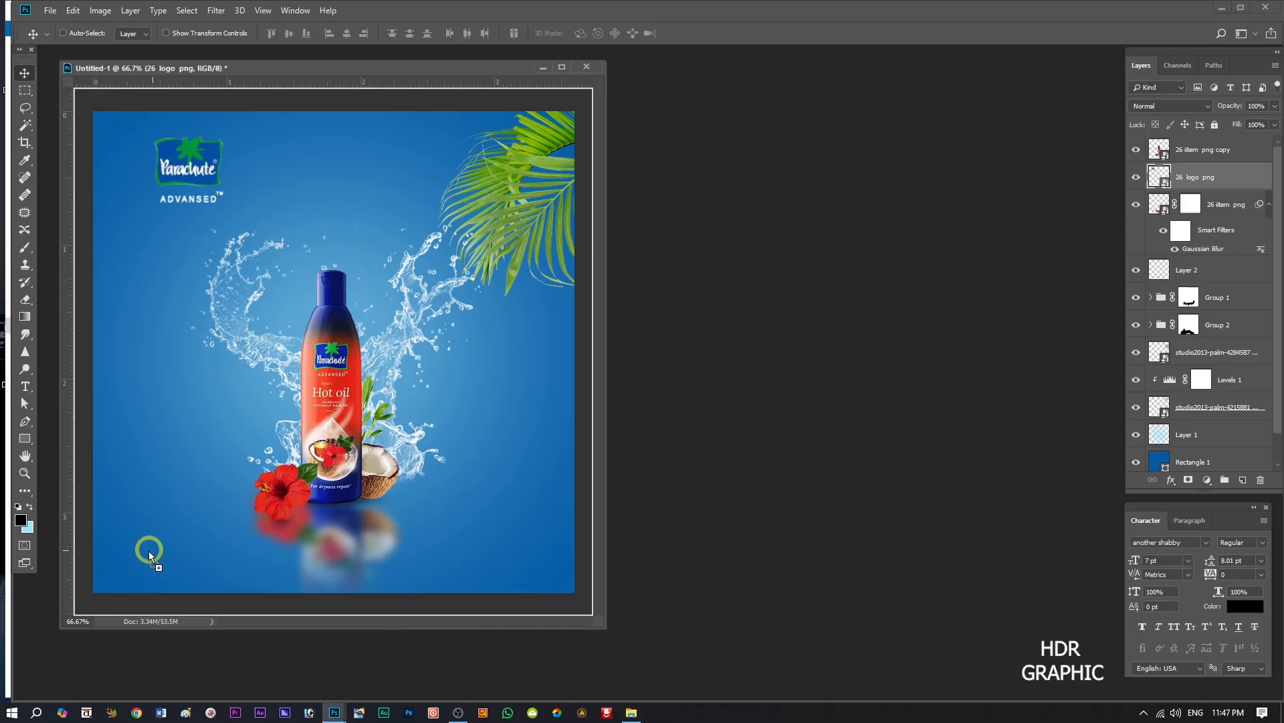
drag(151, 550, 151, 550)
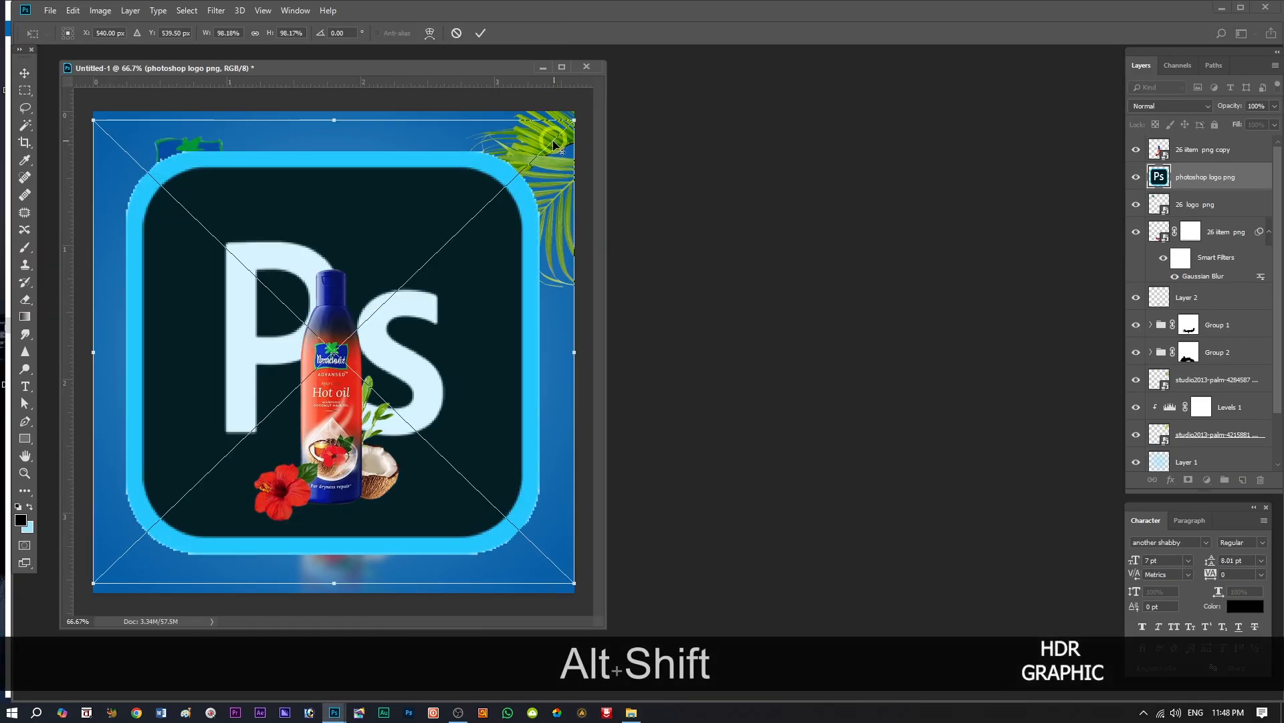
drag(573, 119, 336, 285)
click(481, 33)
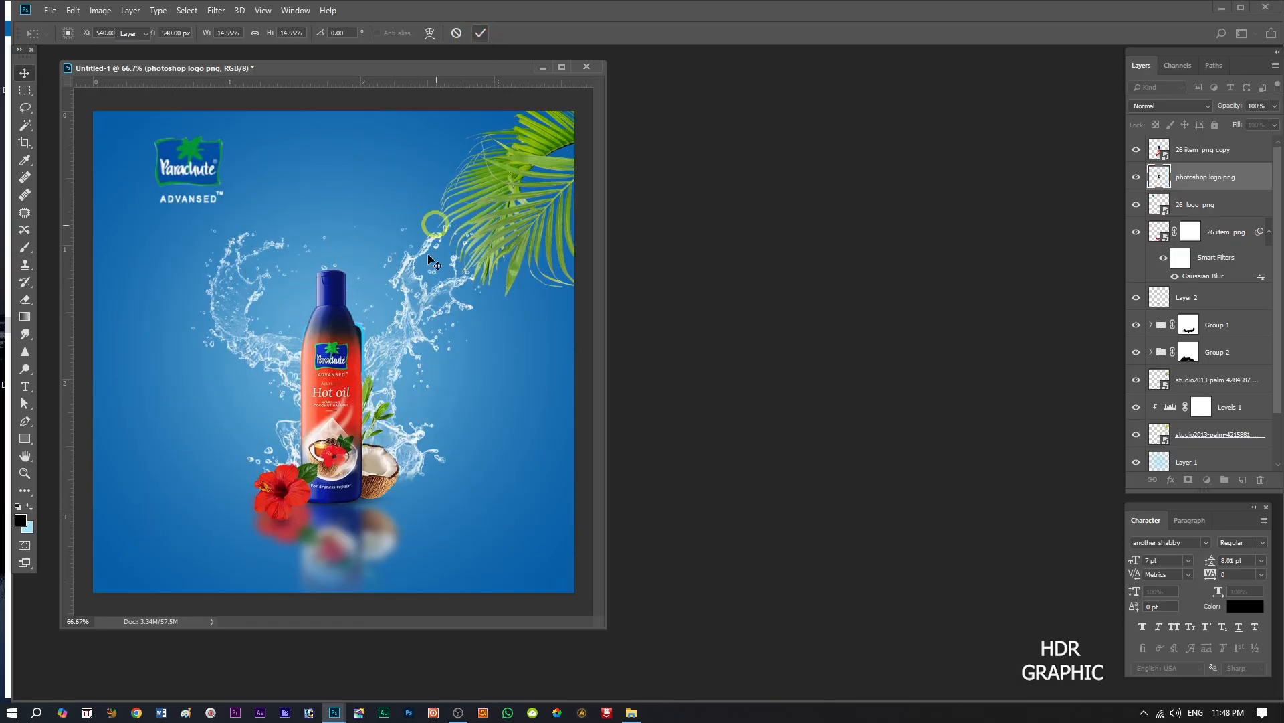
drag(364, 367, 176, 546)
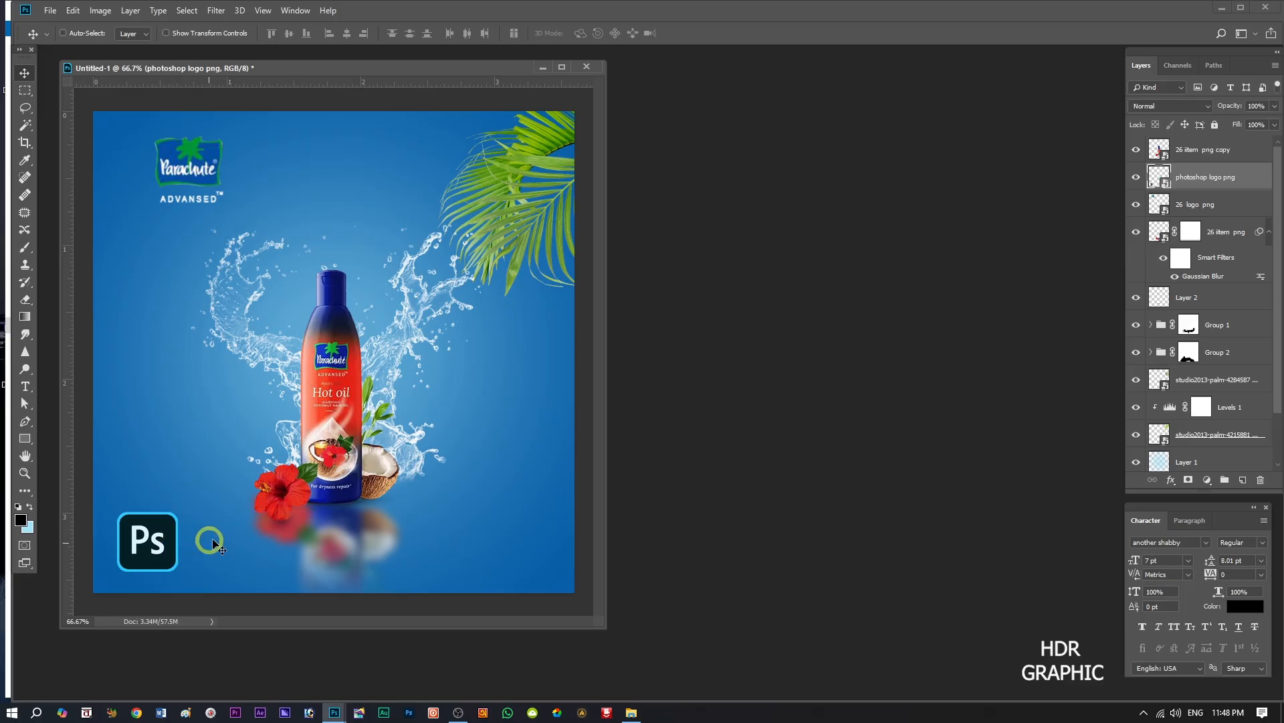
Scale the Photoshop logo down to about 13% and shift it slightly up and right in the lower-left corner.
key(ctrl)
key(ctrl+t)
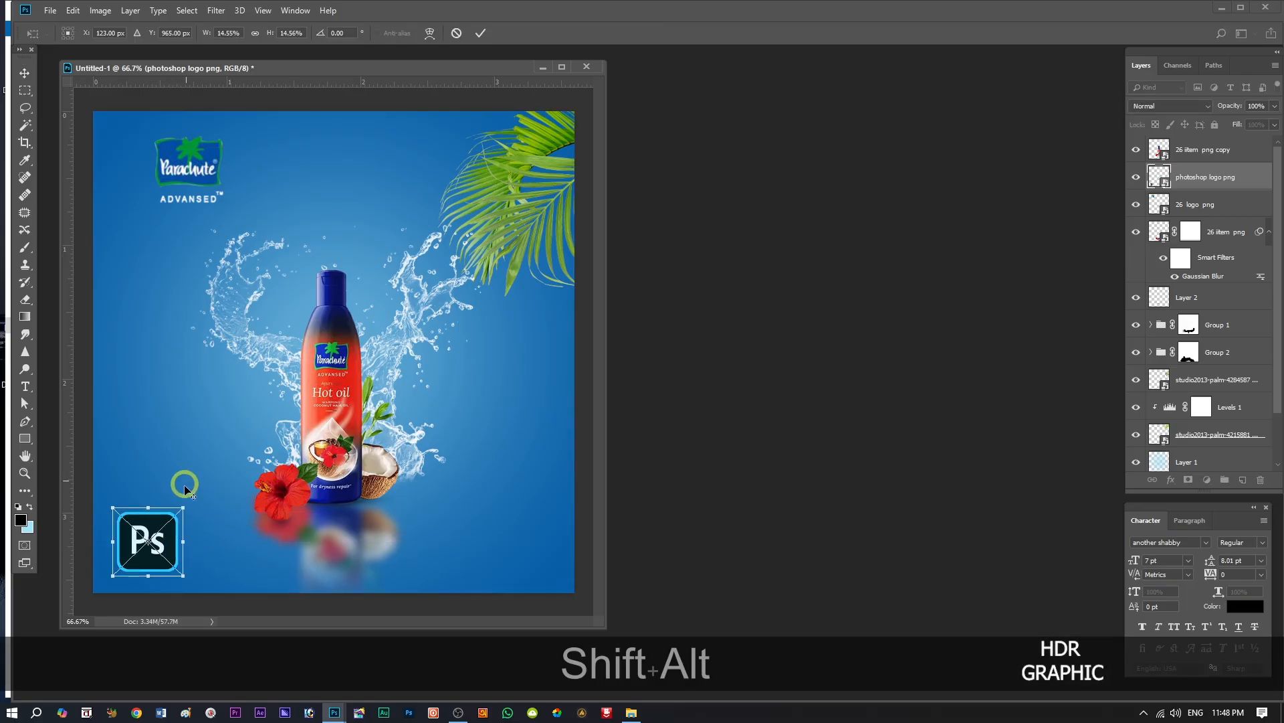
drag(179, 512, 148, 519)
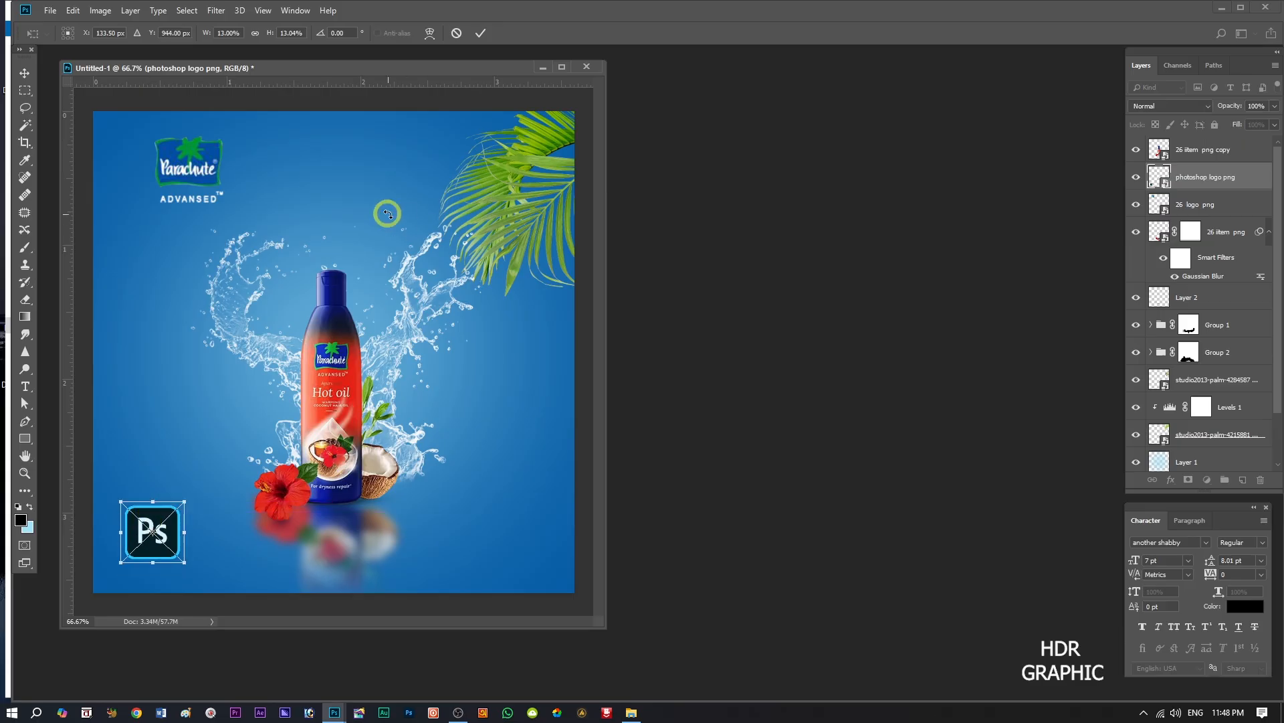
click(480, 32)
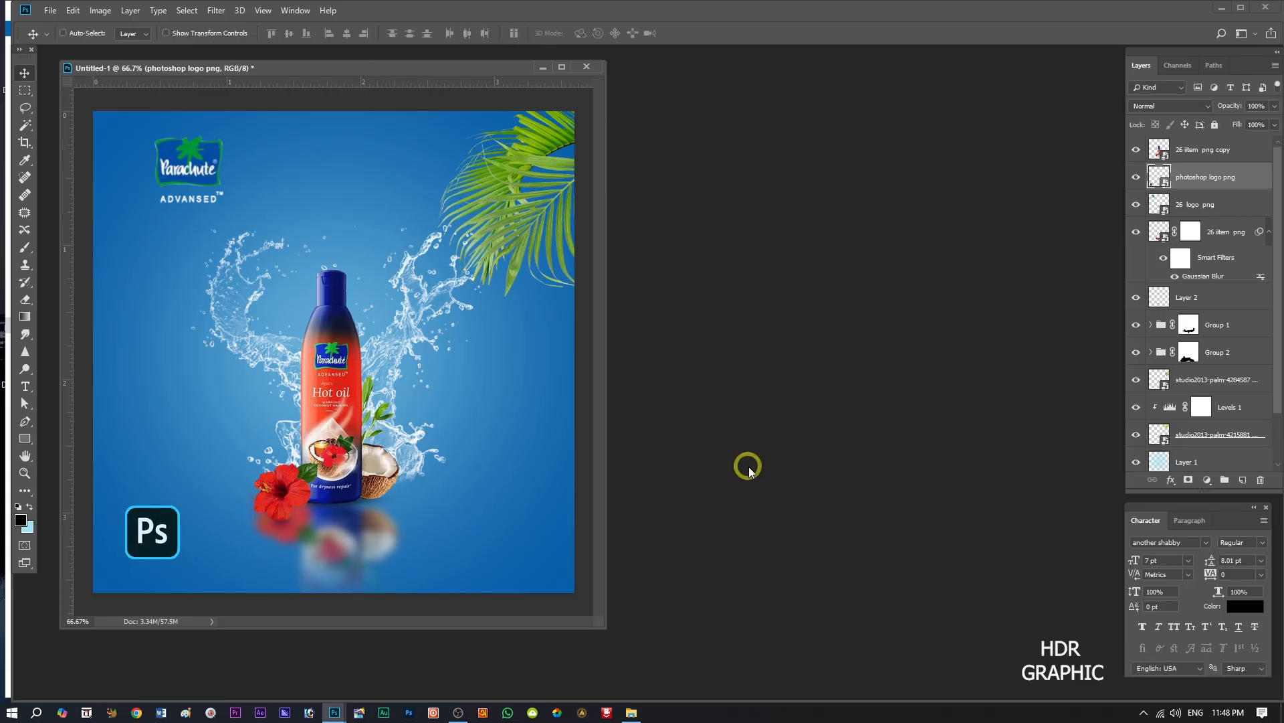
Place both miguelcruz30-coconut-2675546 images from the project folder into the advertisement.
click(631, 713)
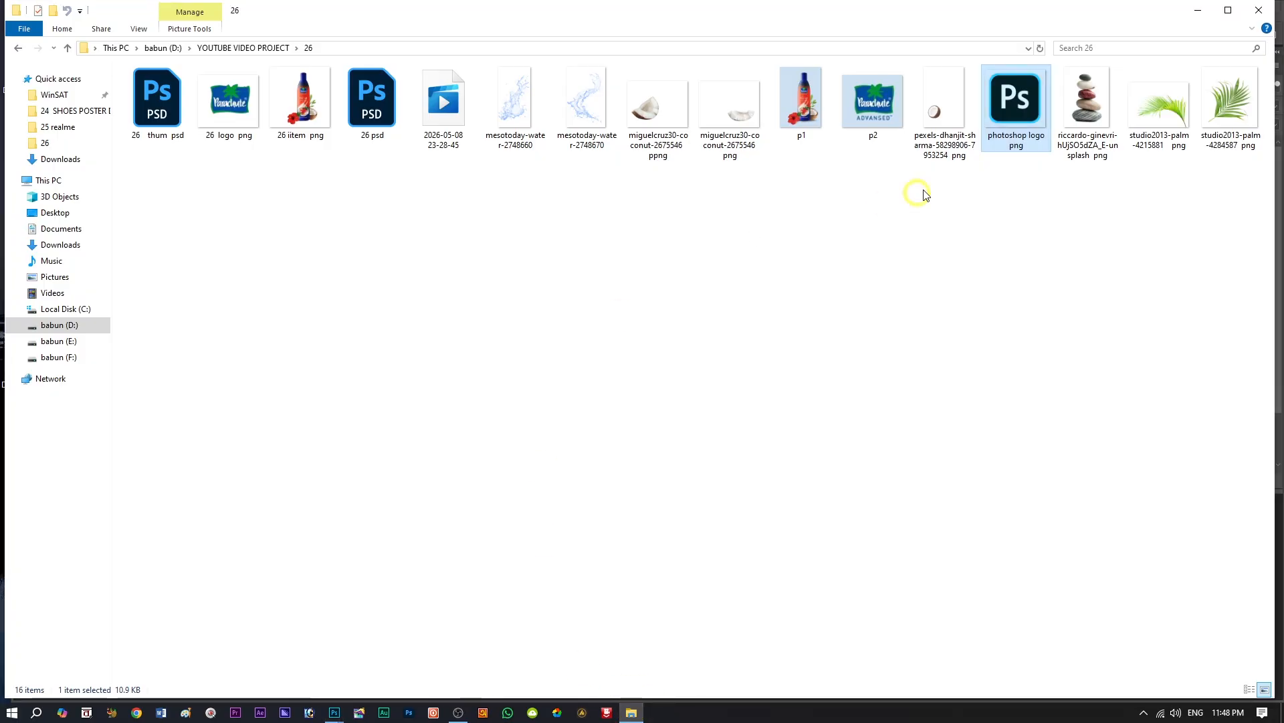
drag(645, 193, 742, 67)
drag(752, 121, 322, 414)
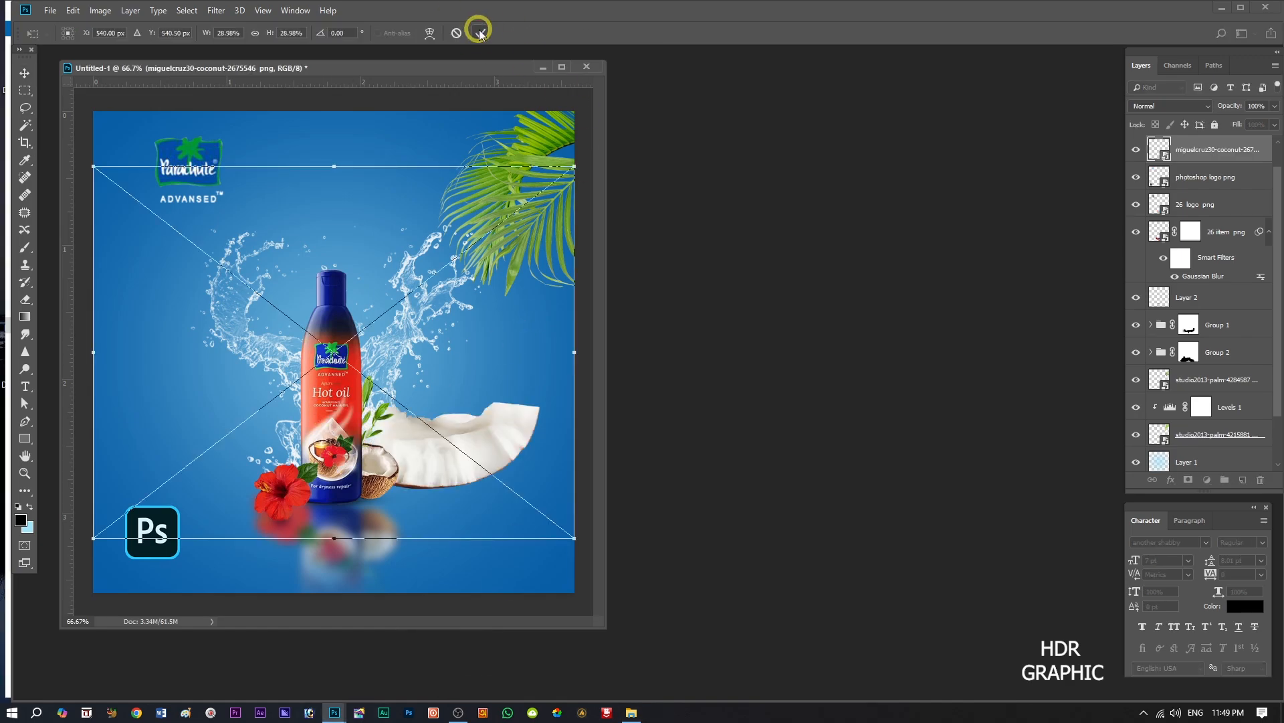
click(480, 33)
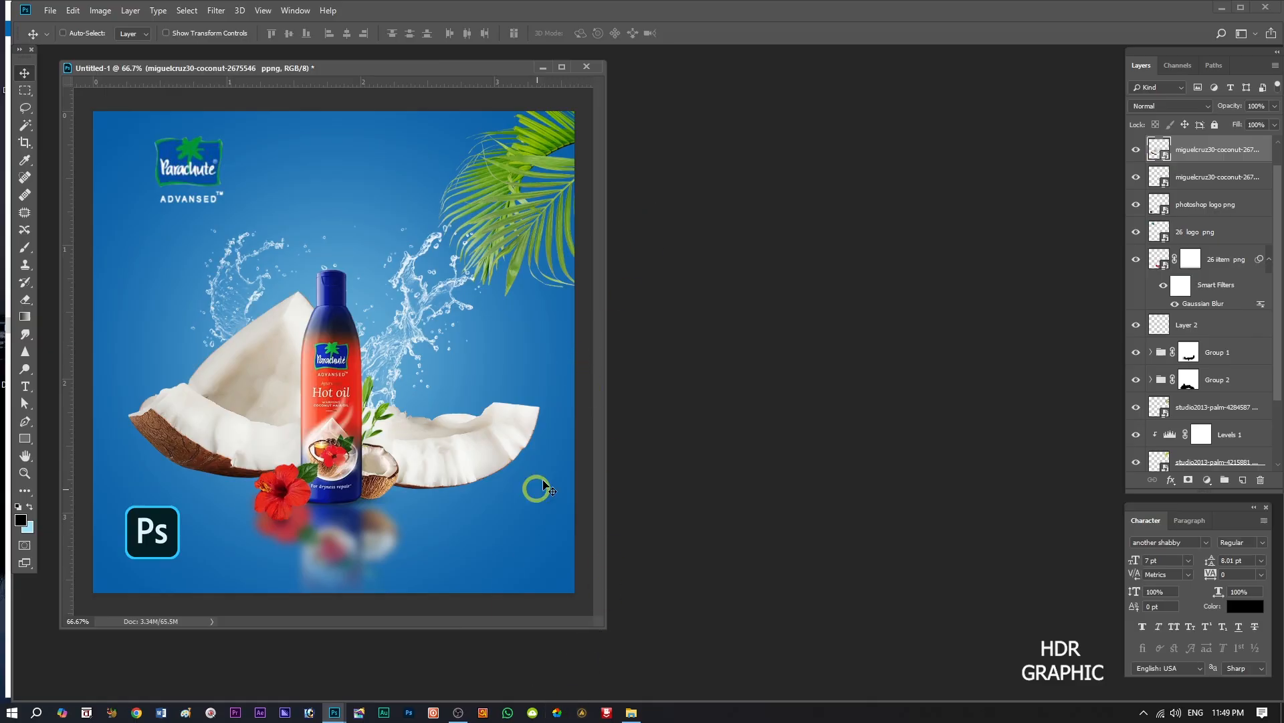
Scale the larger brown-shelled coconut piece to about 7.5%, rotate it to about 94° over the left splash, and reorder its layer below Group 2.
key(ctrl)
key(ctrl+t)
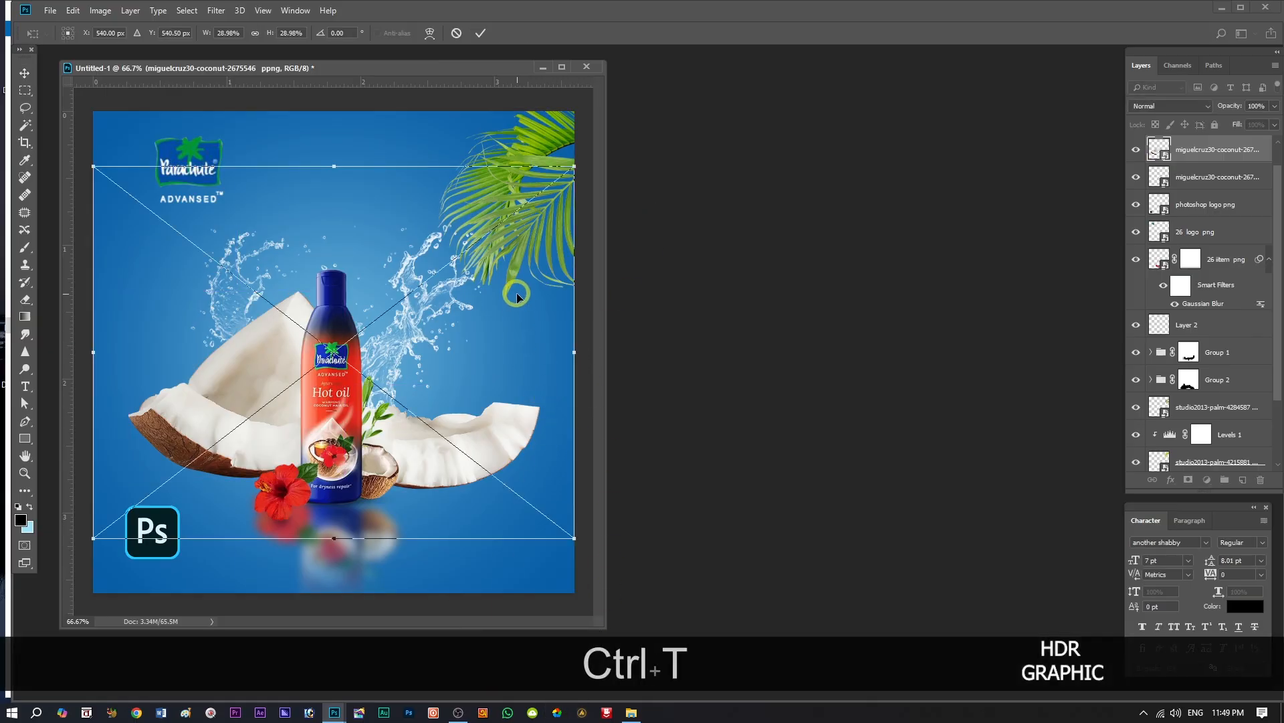
drag(570, 167, 426, 236)
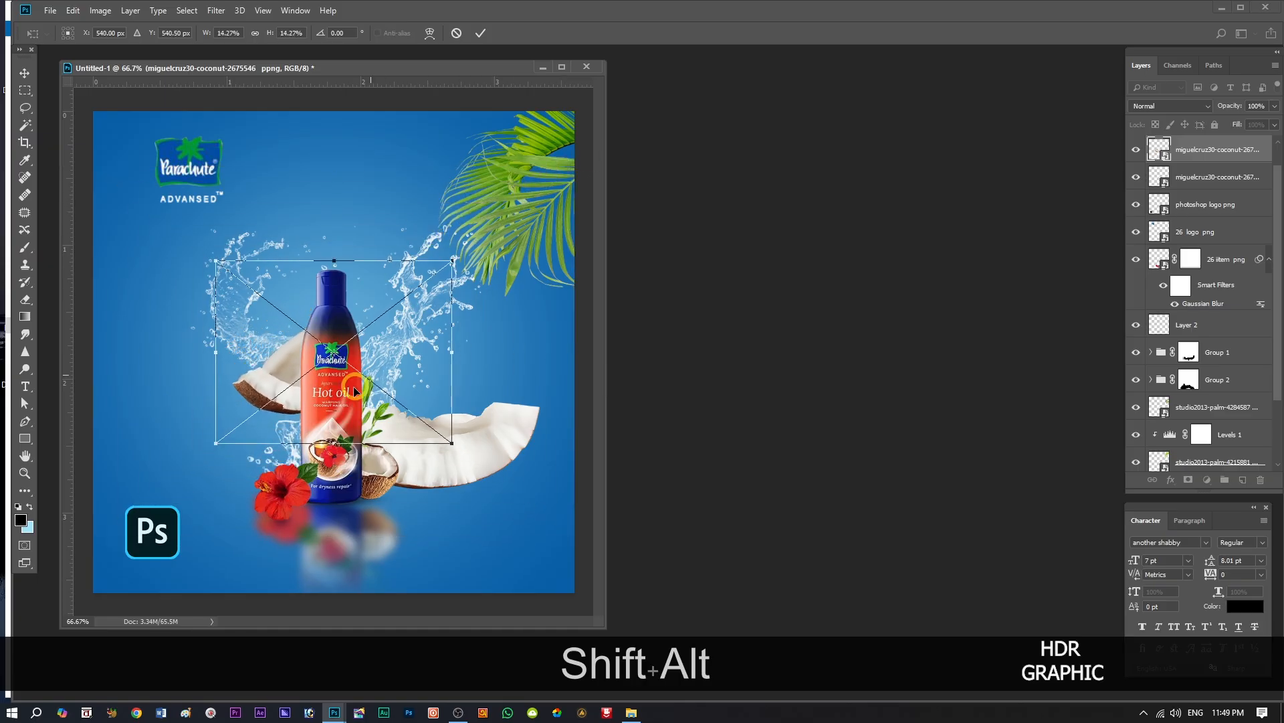
drag(287, 370, 214, 322)
drag(375, 206, 281, 338)
drag(269, 281, 219, 286)
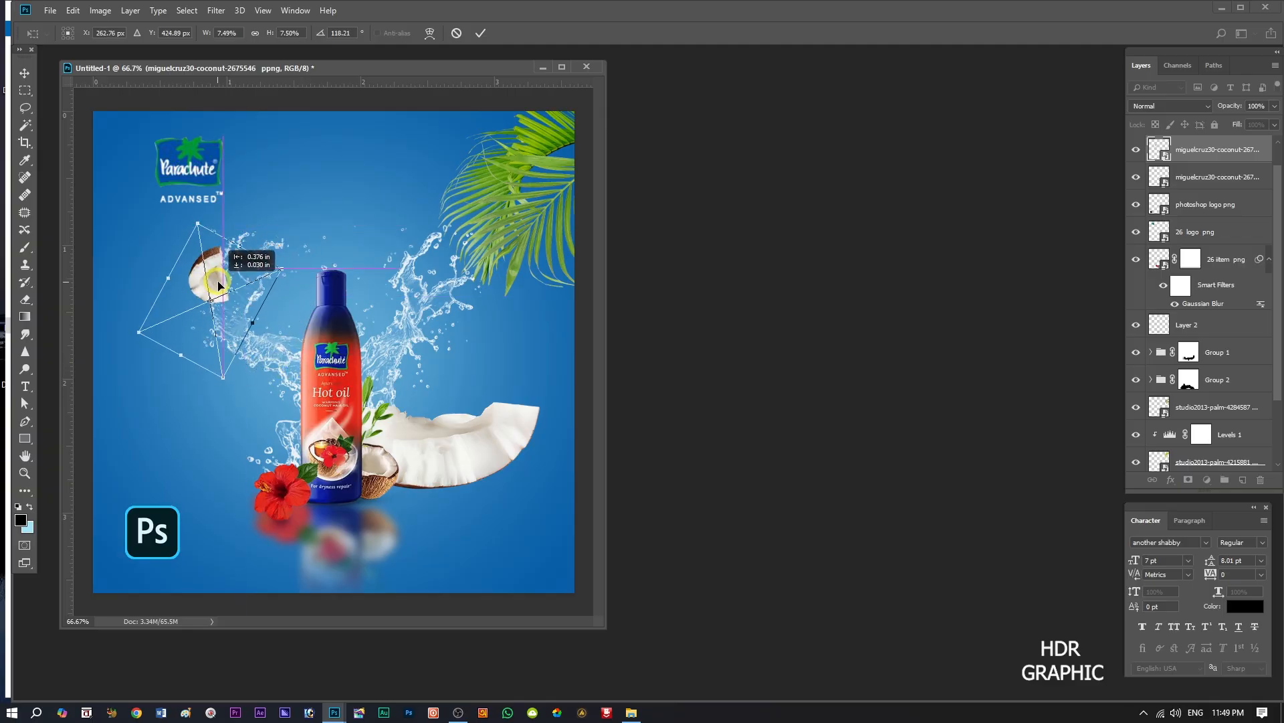
drag(228, 393, 261, 369)
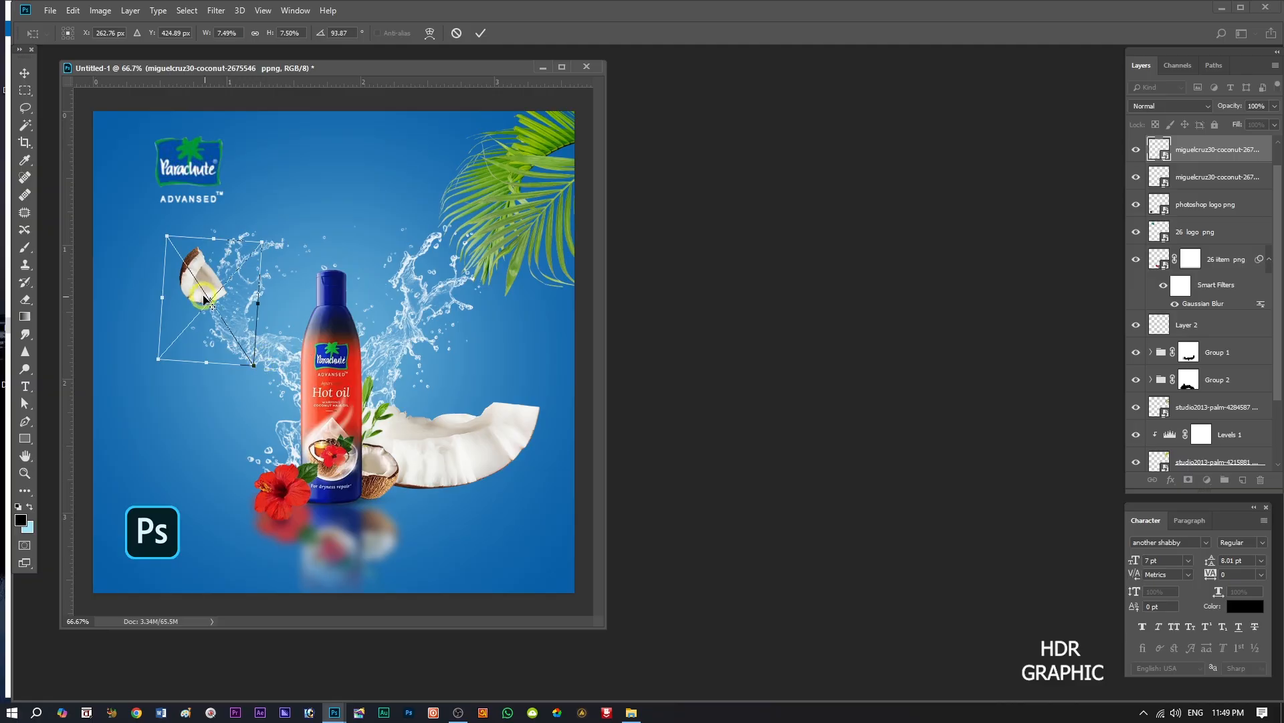
drag(211, 297, 230, 294)
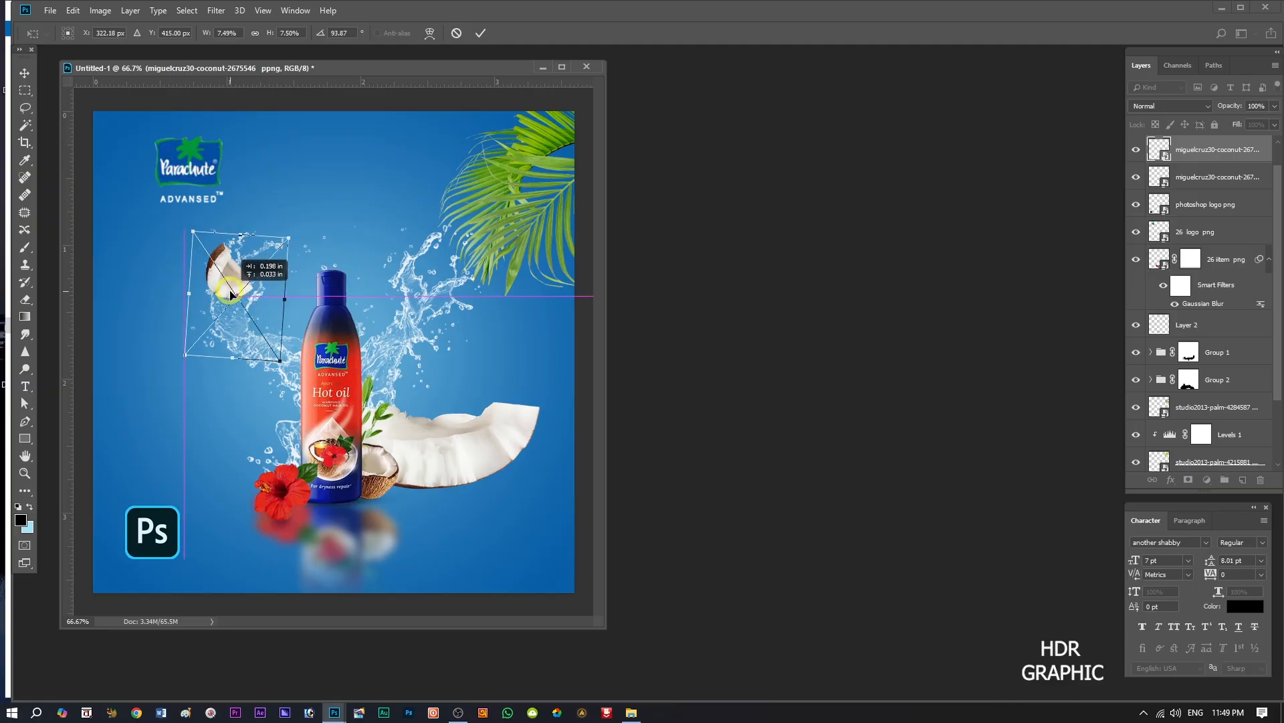
click(481, 32)
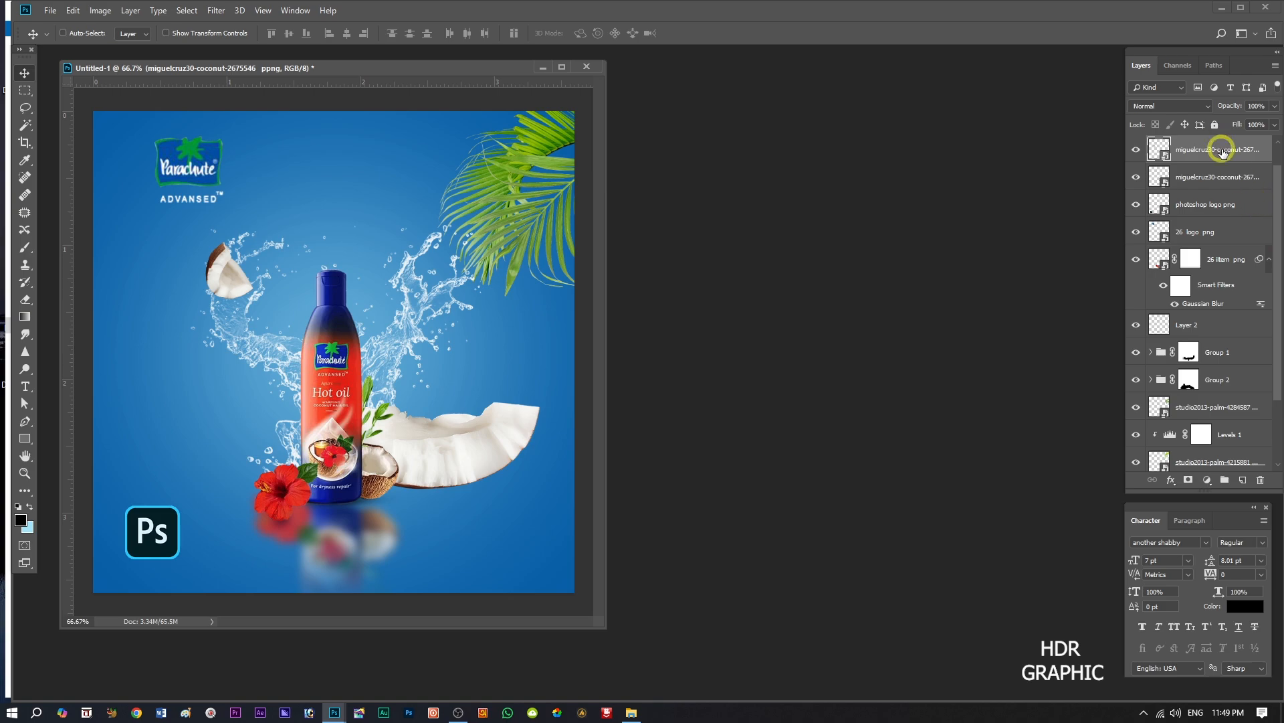
drag(1221, 153, 1208, 399)
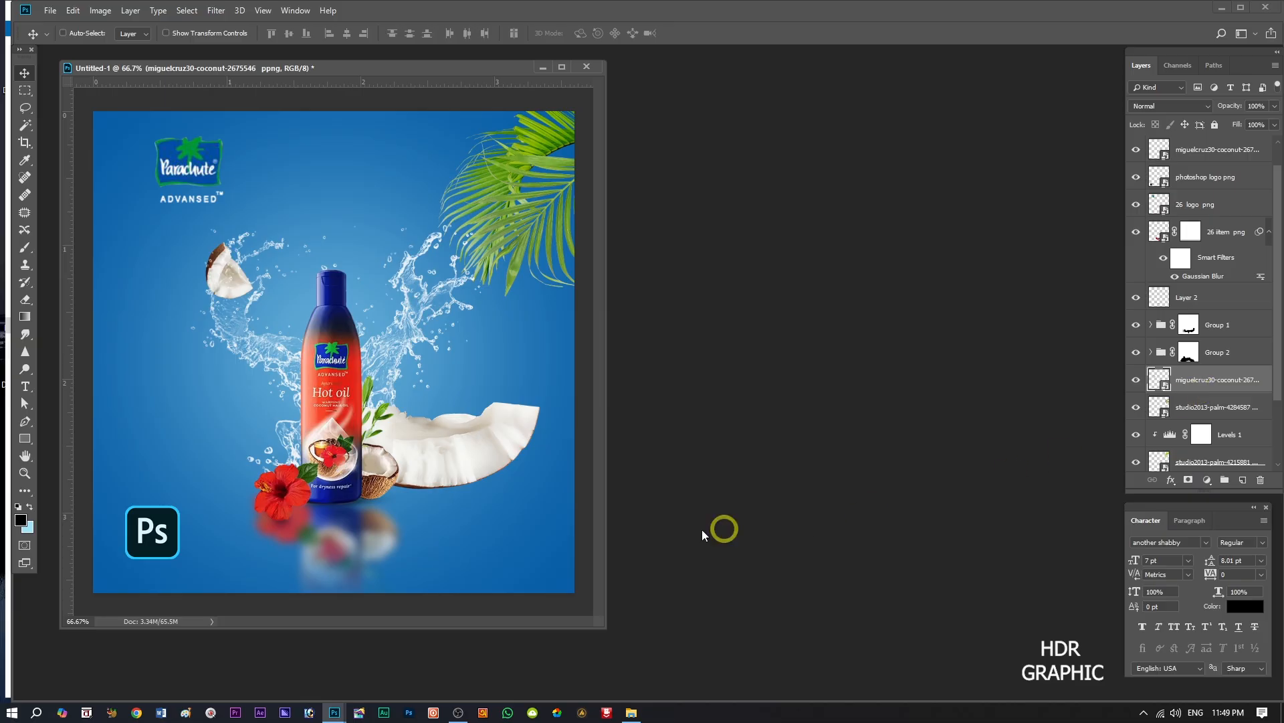
Scale the other coconut slice to about 5.7%, rotate it to about -57.7° and position it to the right of the bottle.
click(1195, 149)
key(ctrl)
key(ctrl+t)
key(shift+alt)
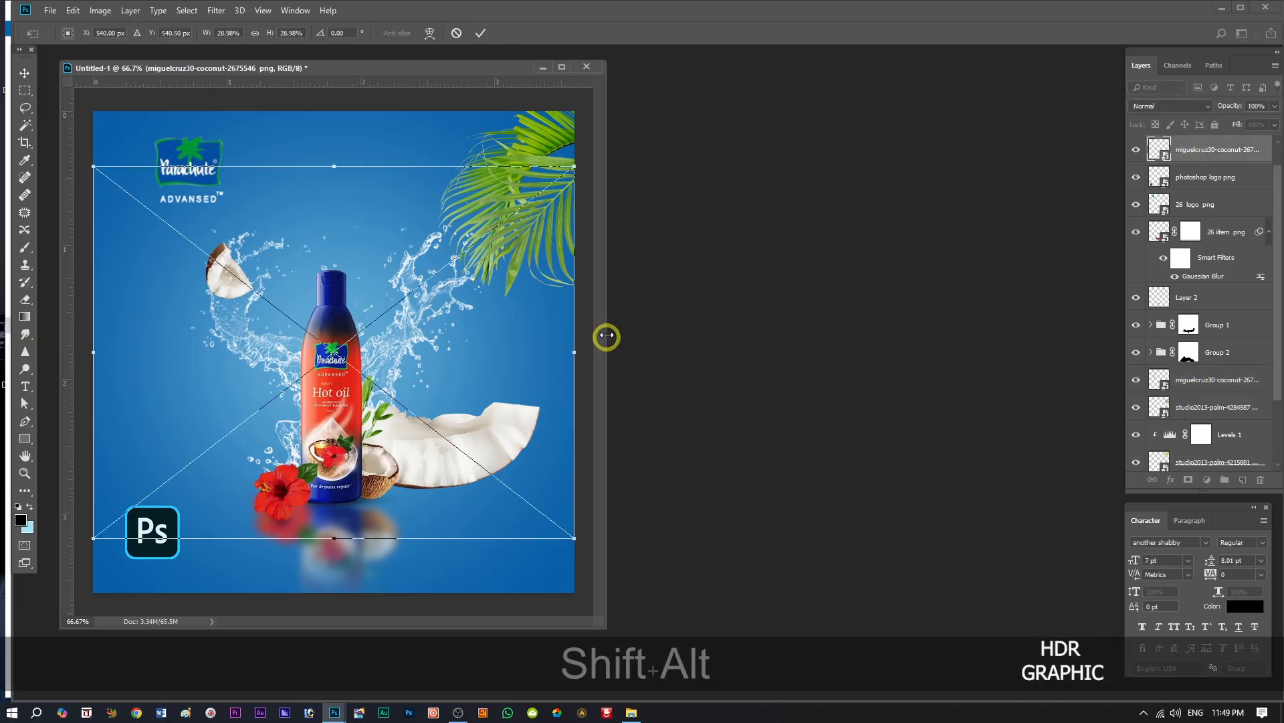
drag(574, 166, 507, 380)
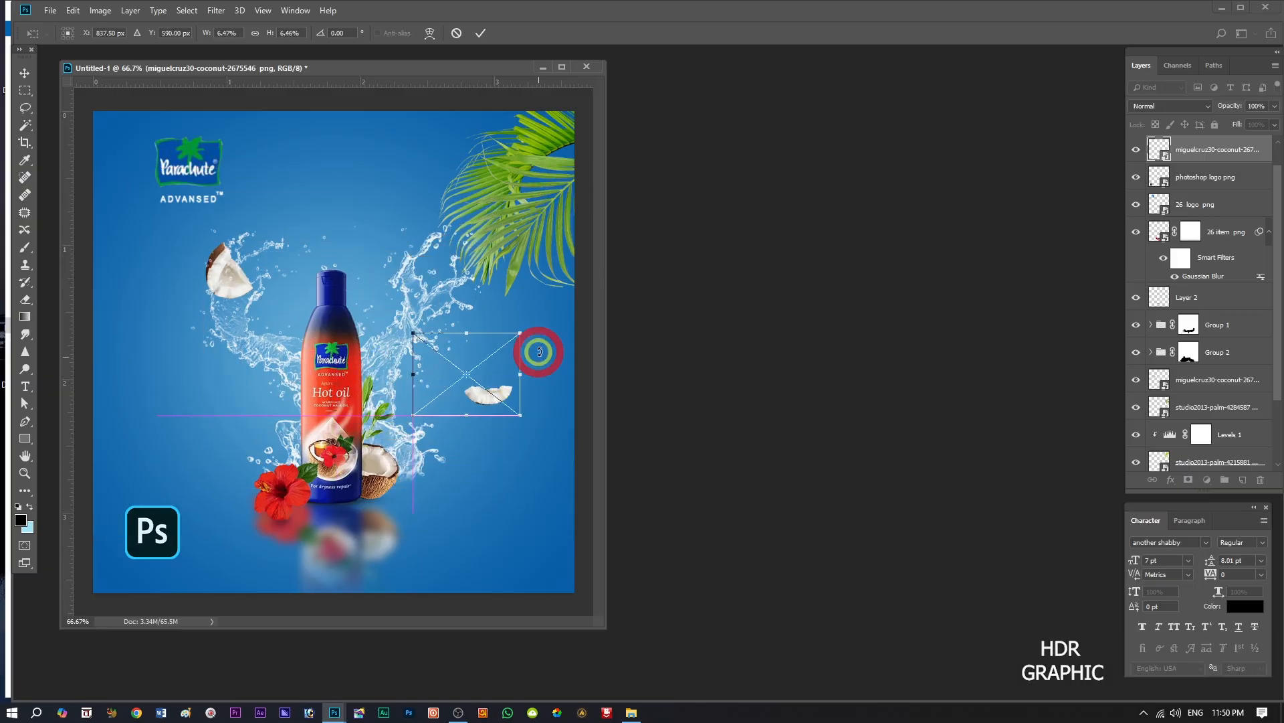
drag(541, 328, 465, 171)
drag(497, 376, 505, 433)
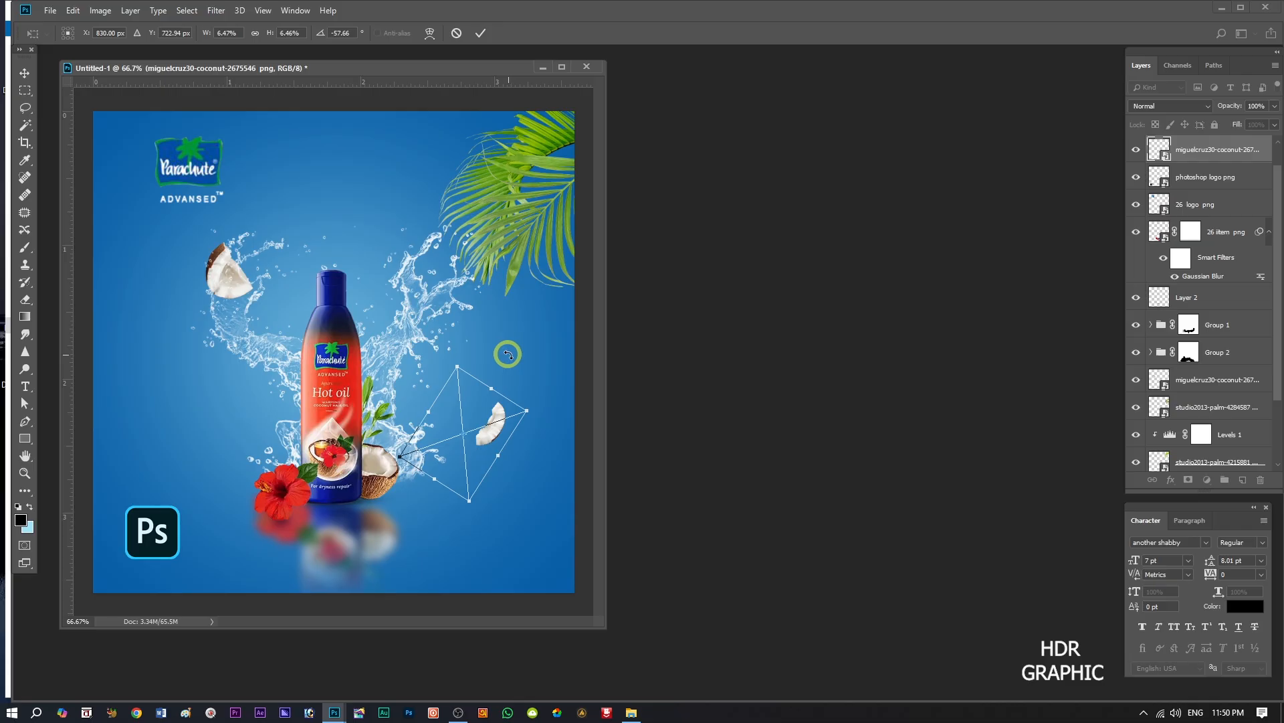
drag(466, 361, 459, 375)
click(480, 34)
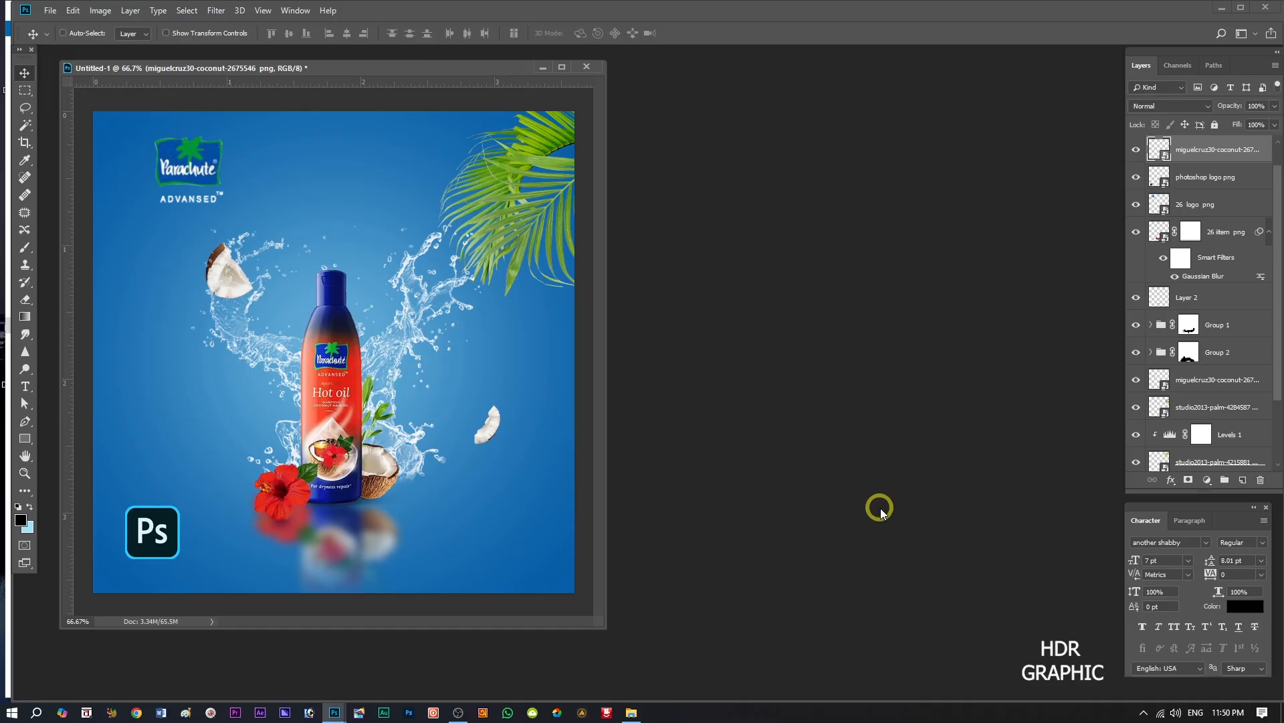
Duplicate the small coconut slice, flip it vertically, scale it to about 4.3% and position it to the left of the bottle.
key(ctrl+j)
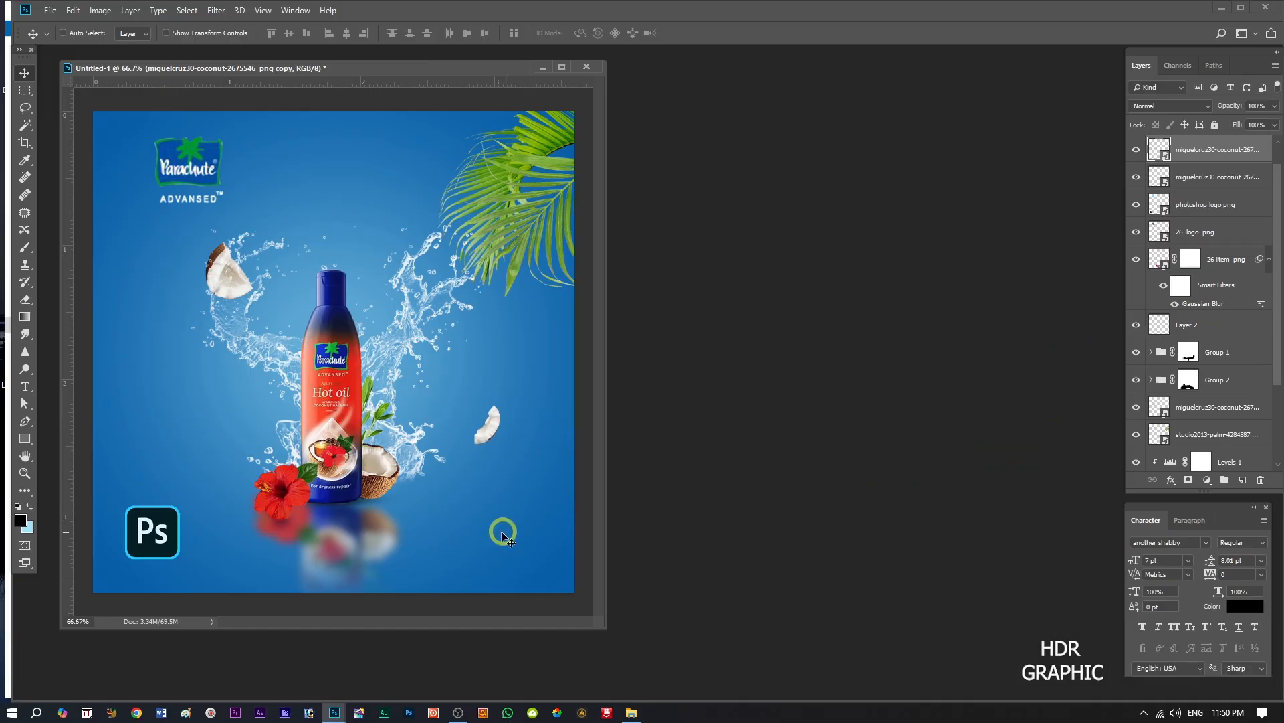
drag(492, 432, 182, 439)
key(ctrl+t)
right_click(176, 434)
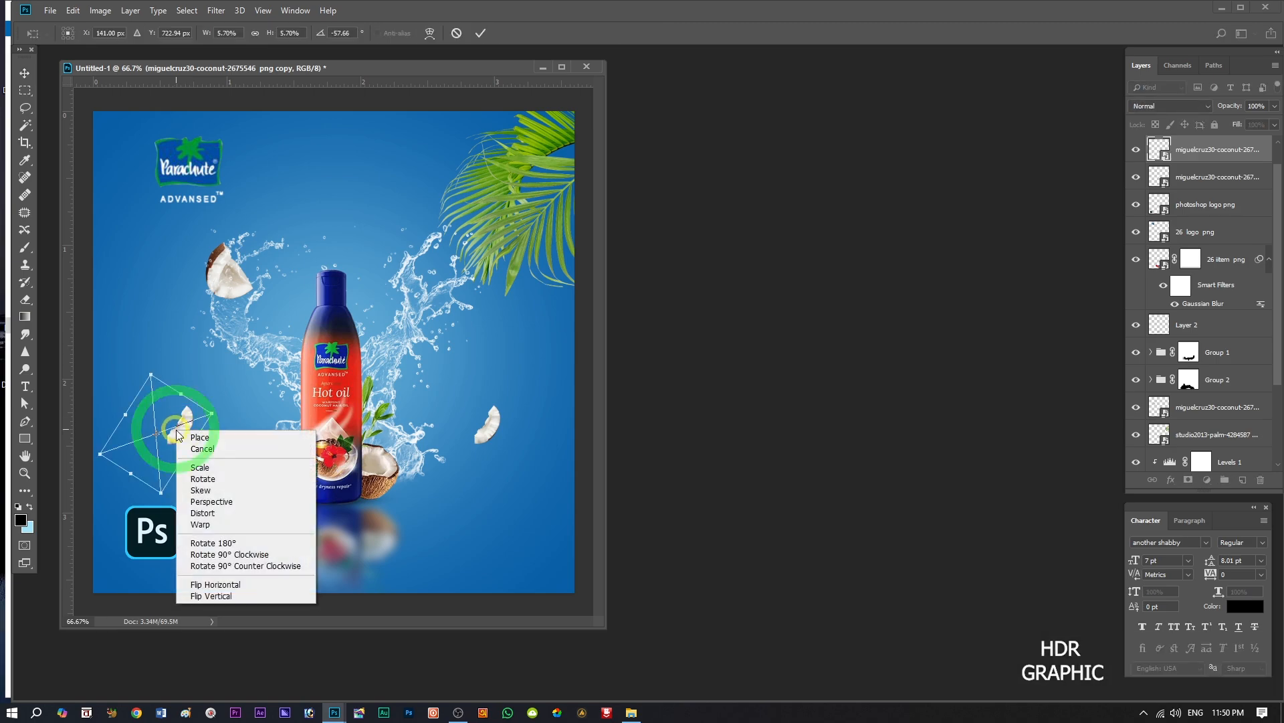
click(224, 595)
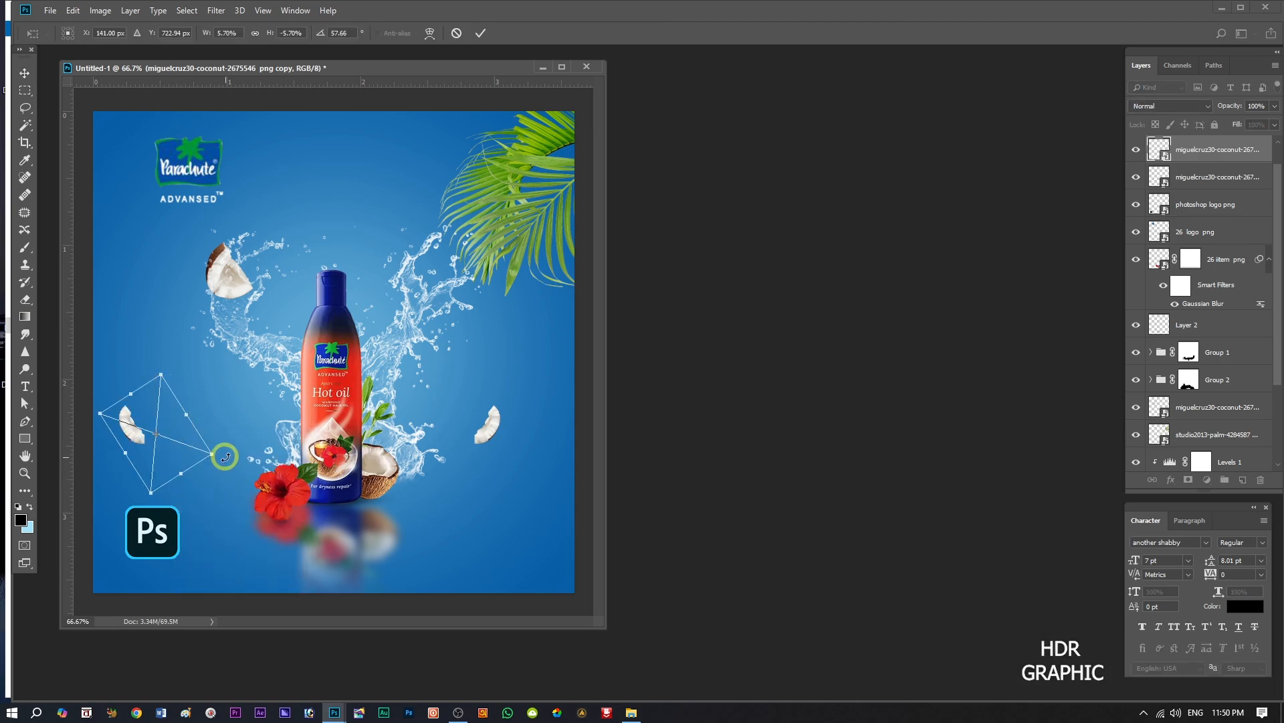
drag(209, 453, 209, 415)
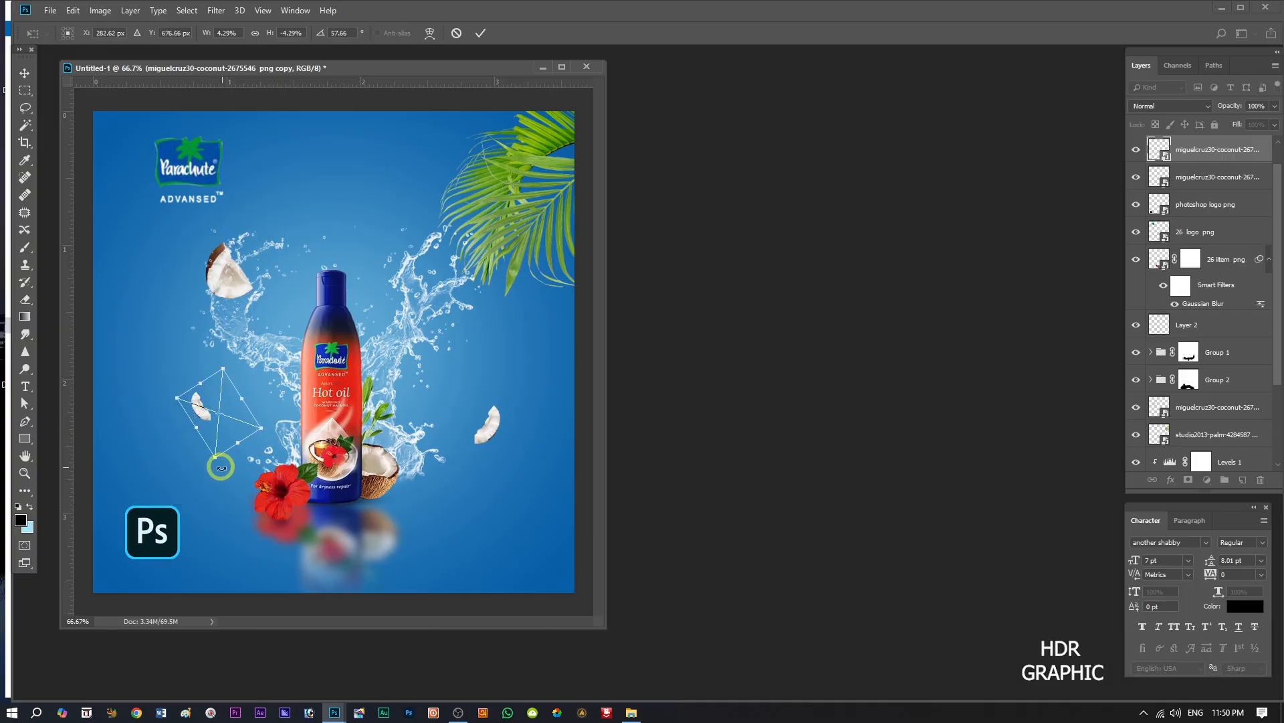
drag(218, 469, 212, 420)
click(480, 35)
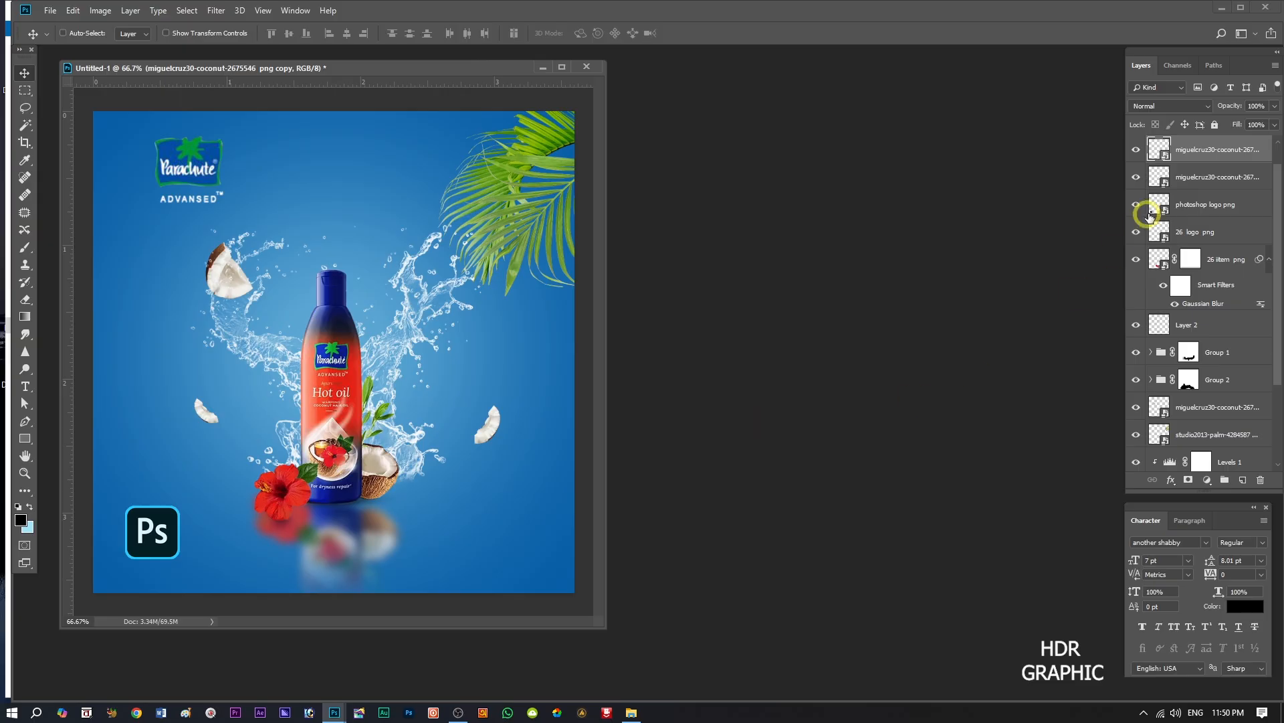
Apply a Gaussian Blur with a 1.5 pixel radius to the duplicated coconut slice.
click(217, 10)
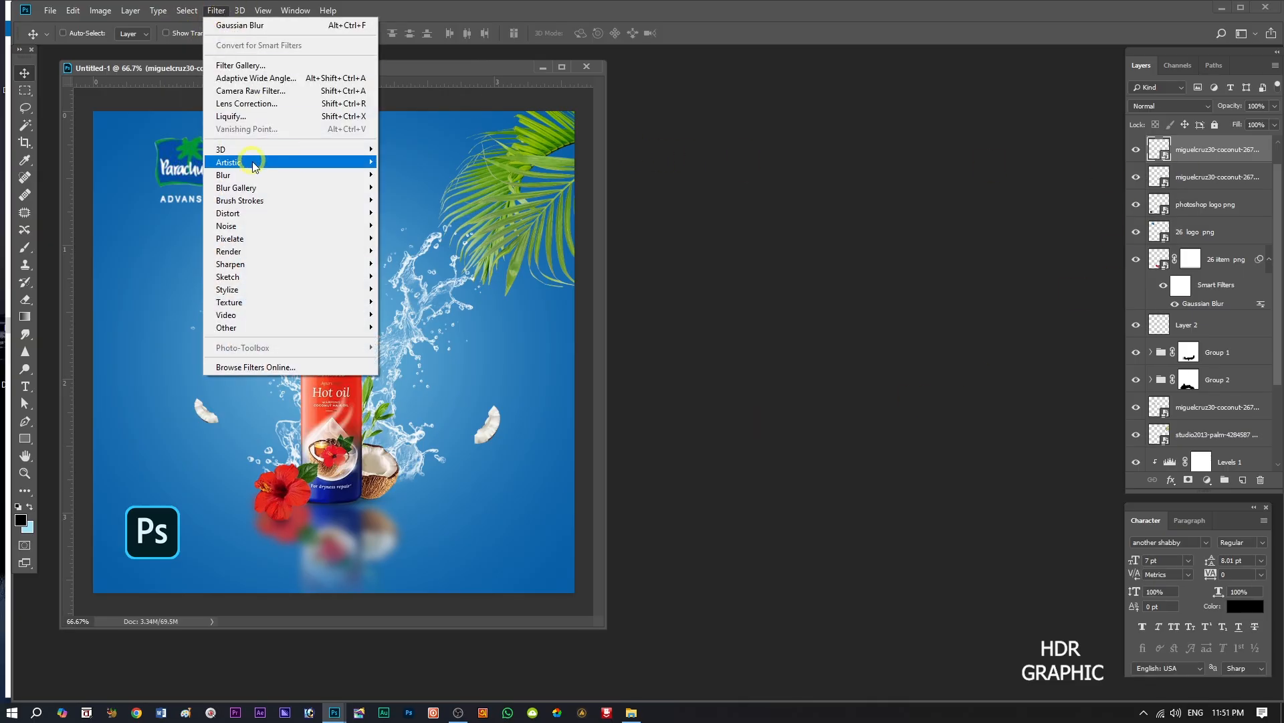
mouse_move(291, 176)
click(415, 225)
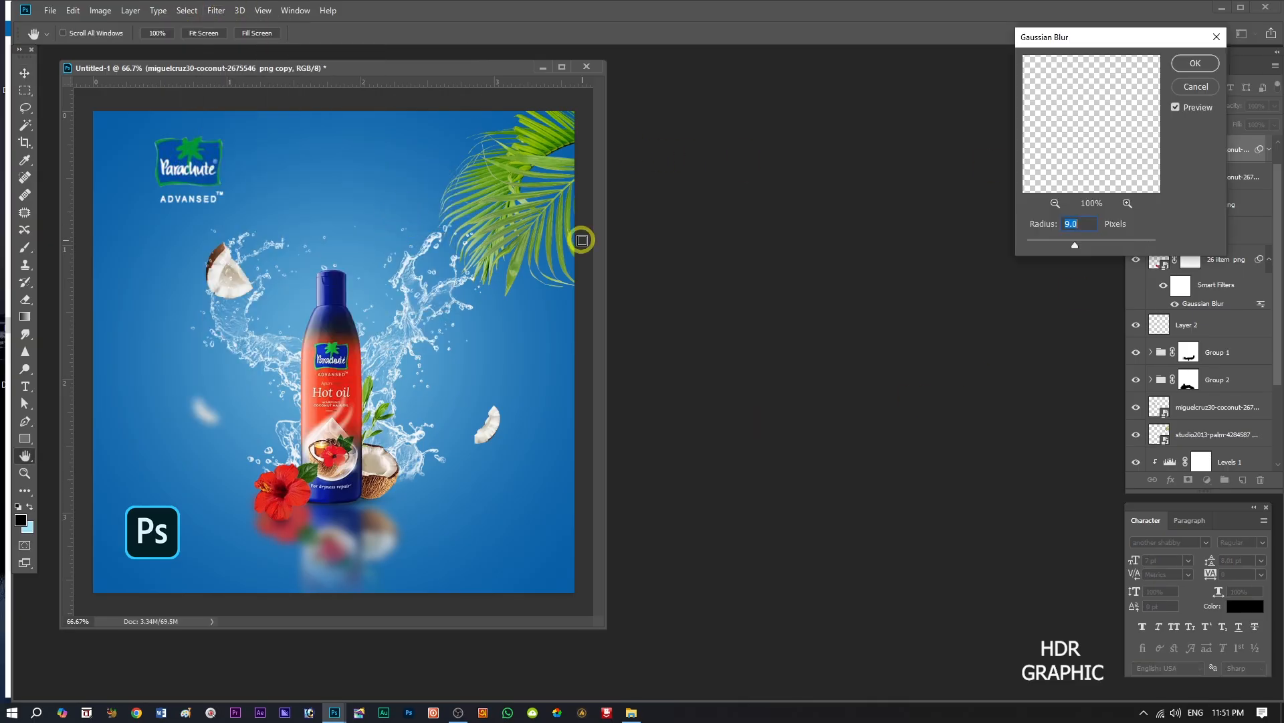
drag(1057, 246, 1040, 242)
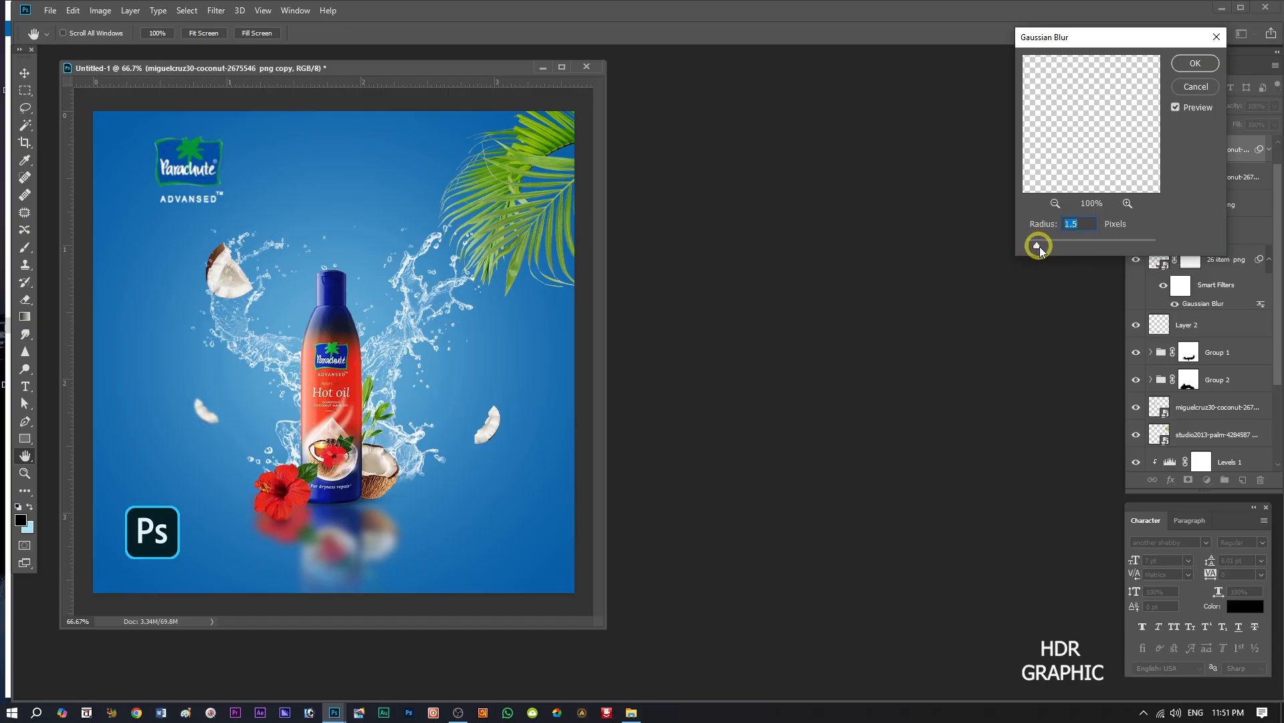
click(1183, 72)
Place the Pexels half-coconut image from the project folder, scaled to about 1.33% and rotated to about -66.9°, over the right splash.
click(630, 712)
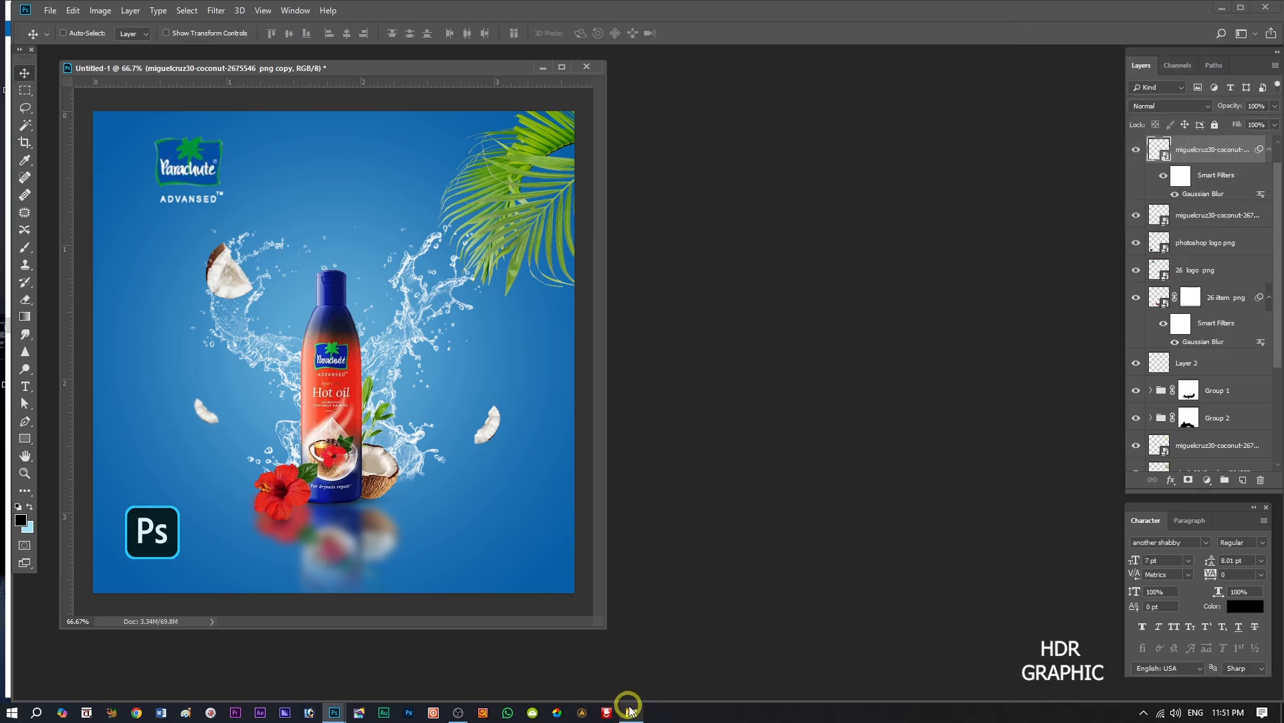
drag(940, 111, 431, 354)
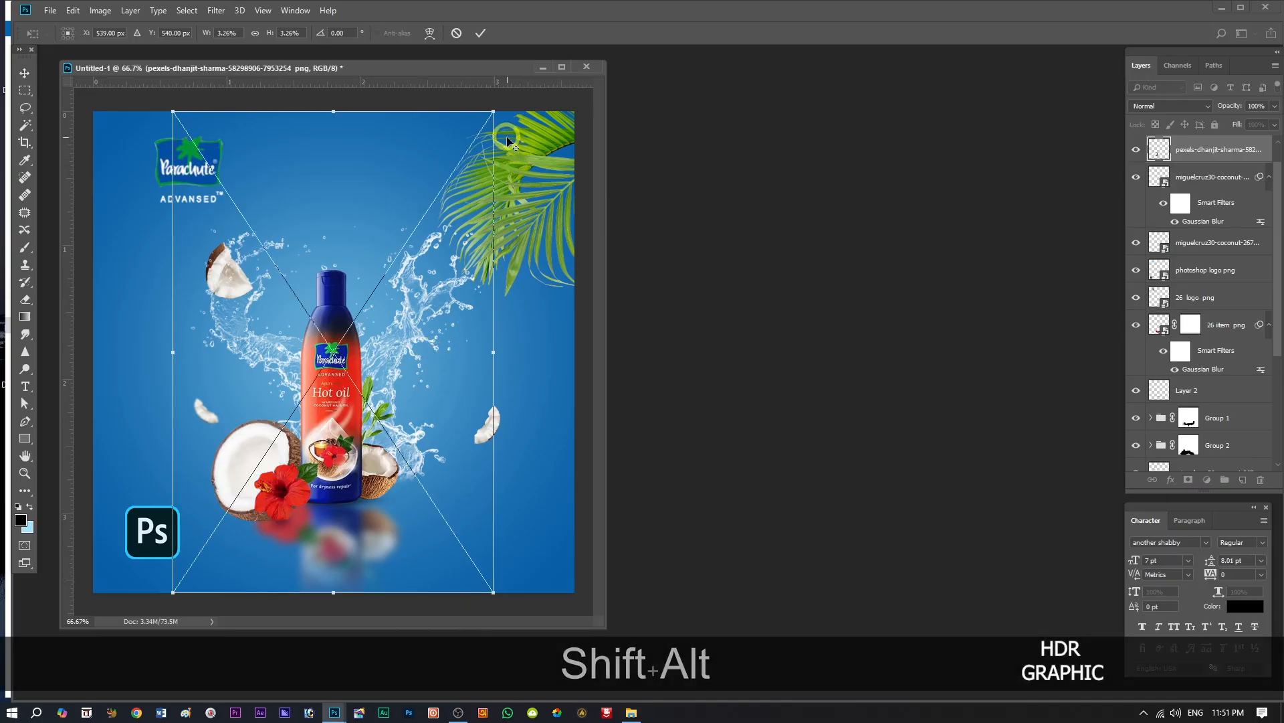
drag(500, 114, 392, 248)
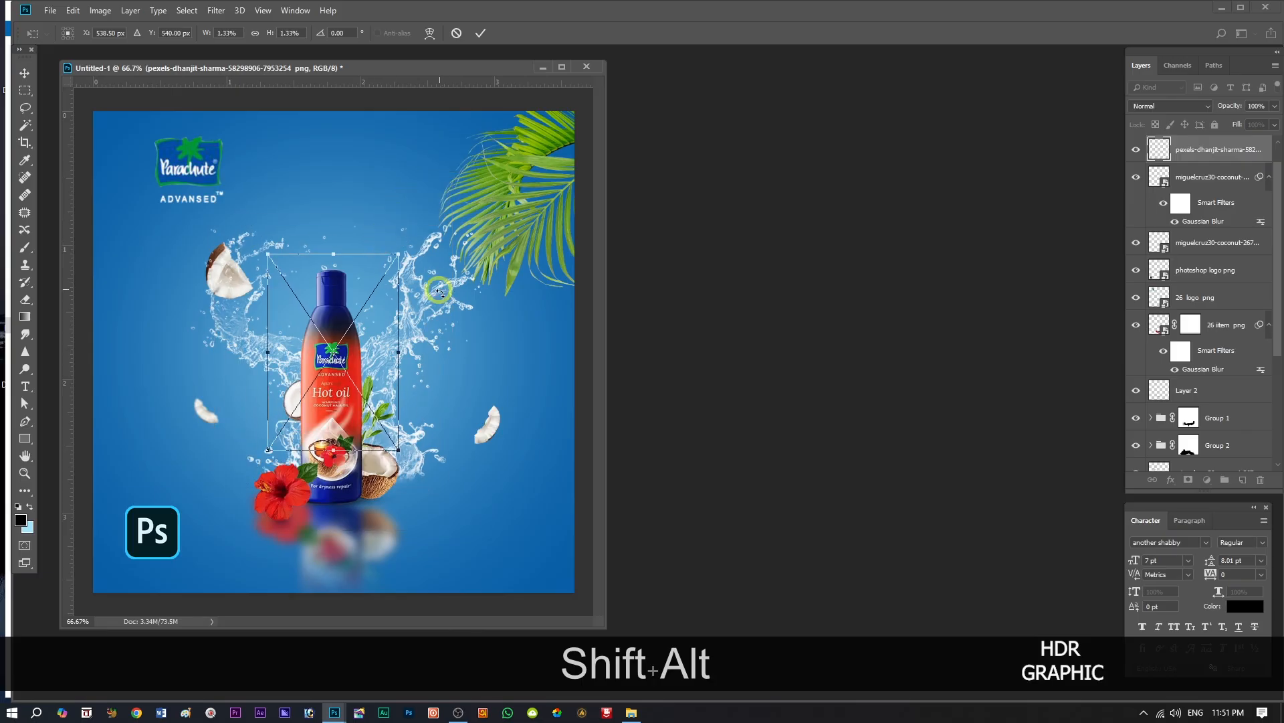
drag(378, 341, 495, 236)
drag(522, 353, 572, 256)
drag(409, 122, 371, 137)
drag(488, 284, 437, 272)
click(481, 34)
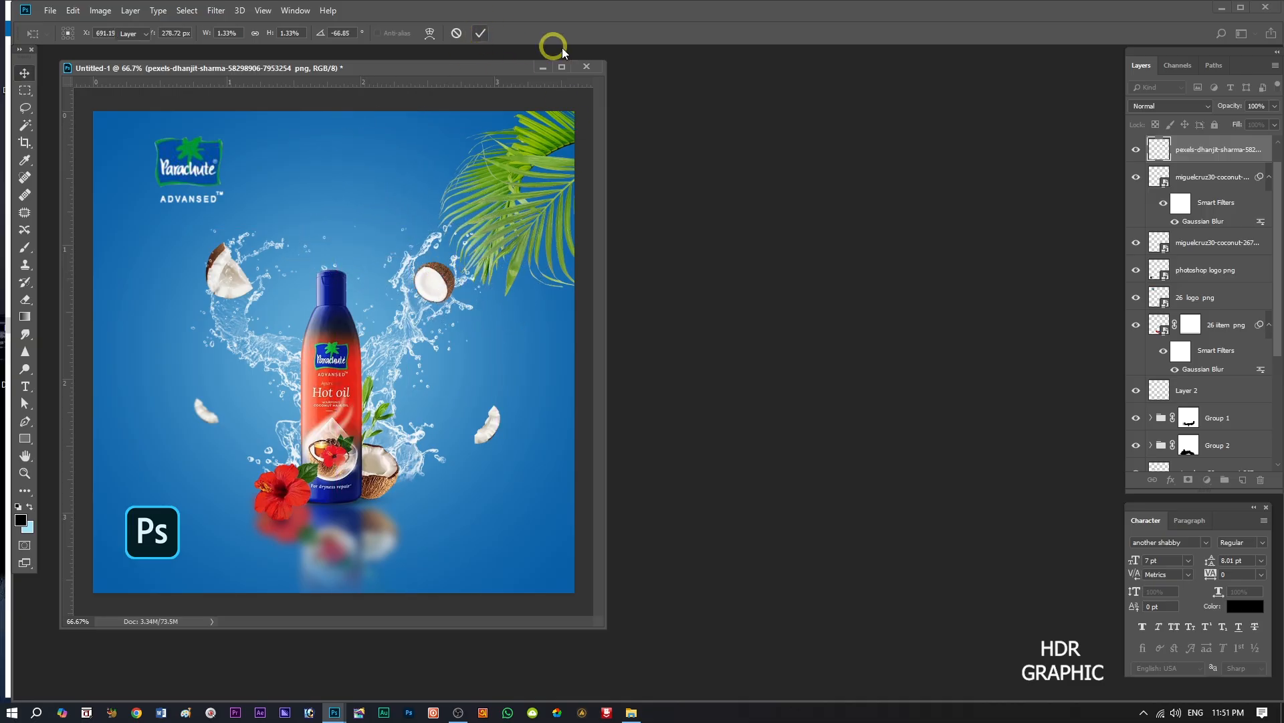
Reorder the new half-coconut layer below Group 2 and shift the coconut slightly left.
drag(1227, 154, 1219, 468)
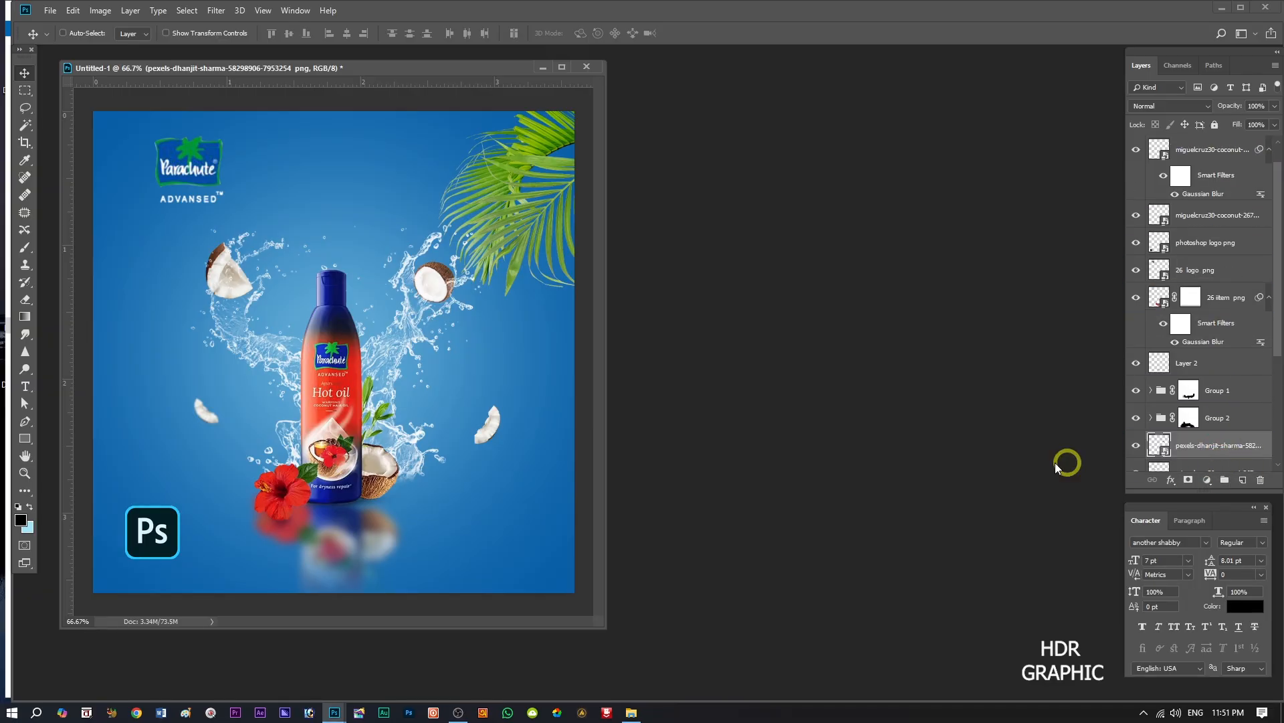
drag(445, 289, 436, 289)
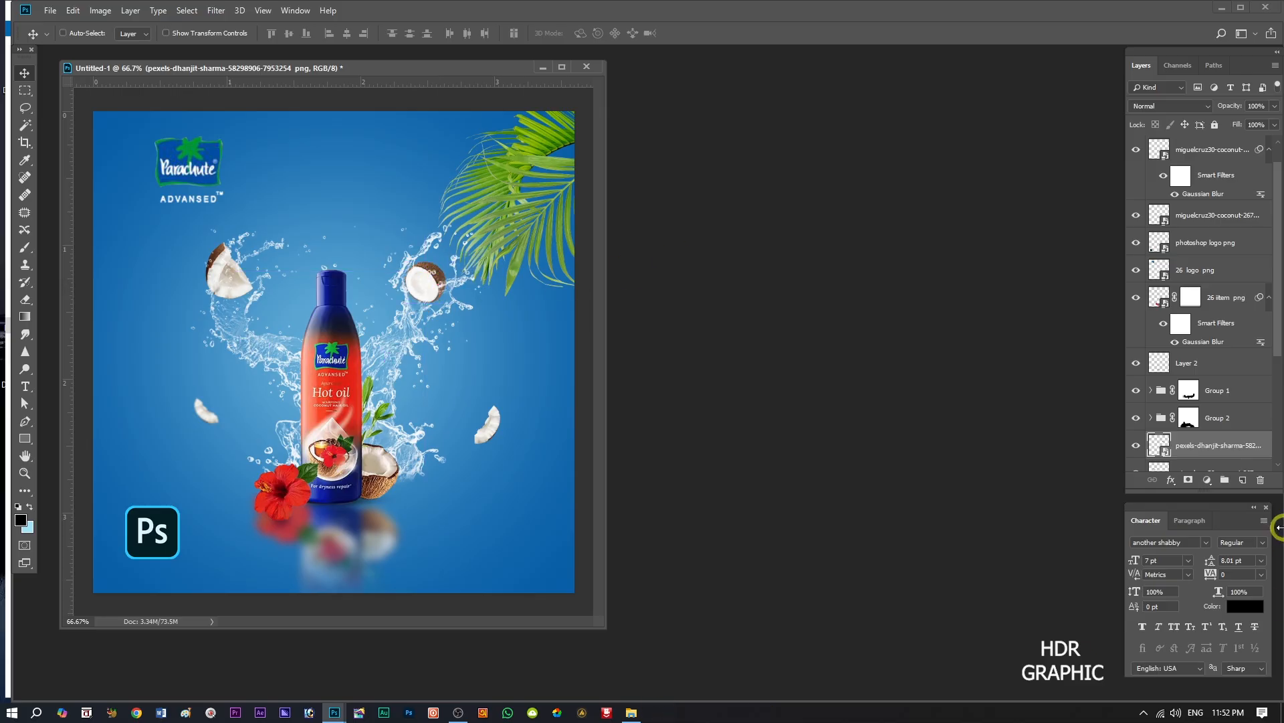
Shift the splash groups Group 1 and Group 2 slightly left, then choose the Brush tool for Group 1's layer mask.
click(1212, 394)
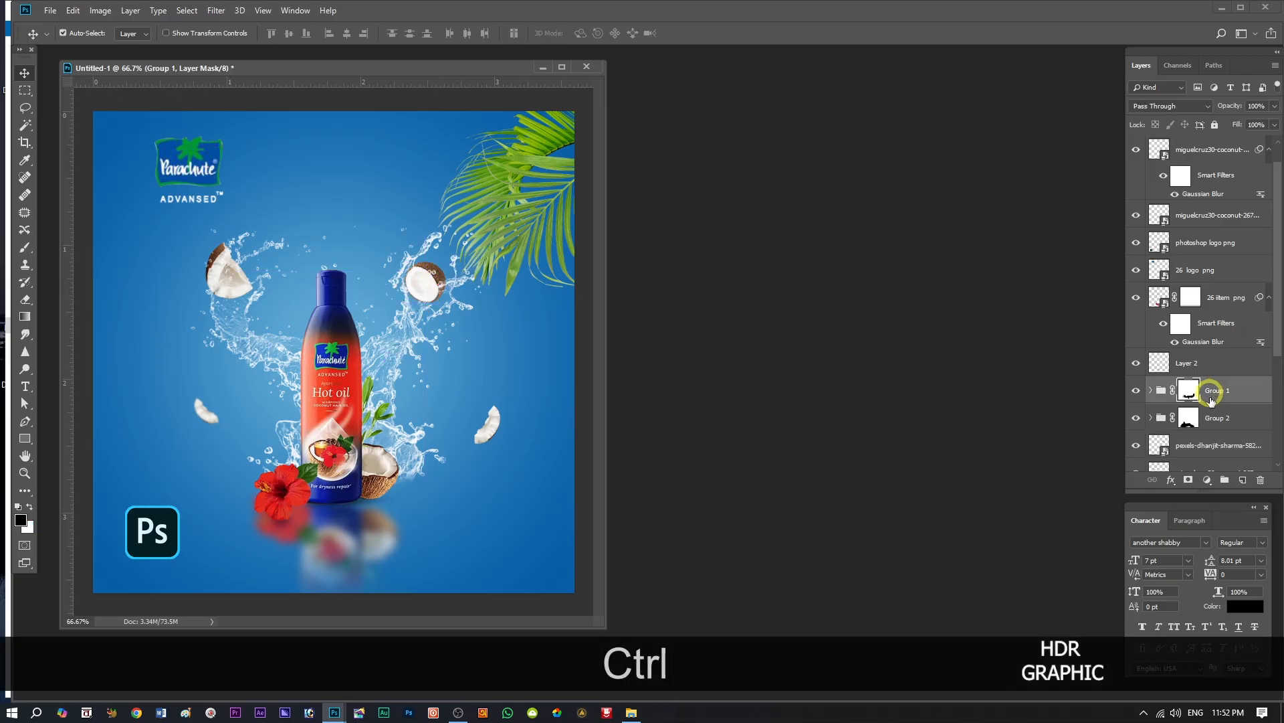
ctrl+click(1216, 418)
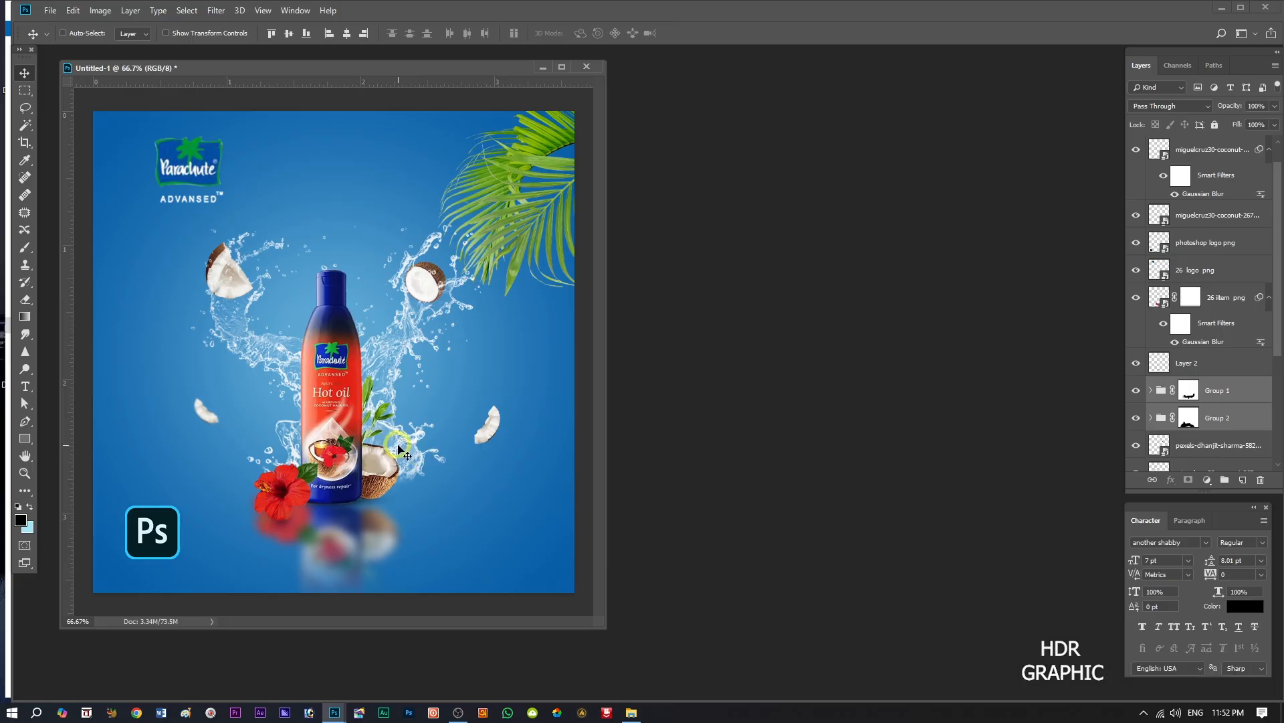
drag(399, 449, 393, 448)
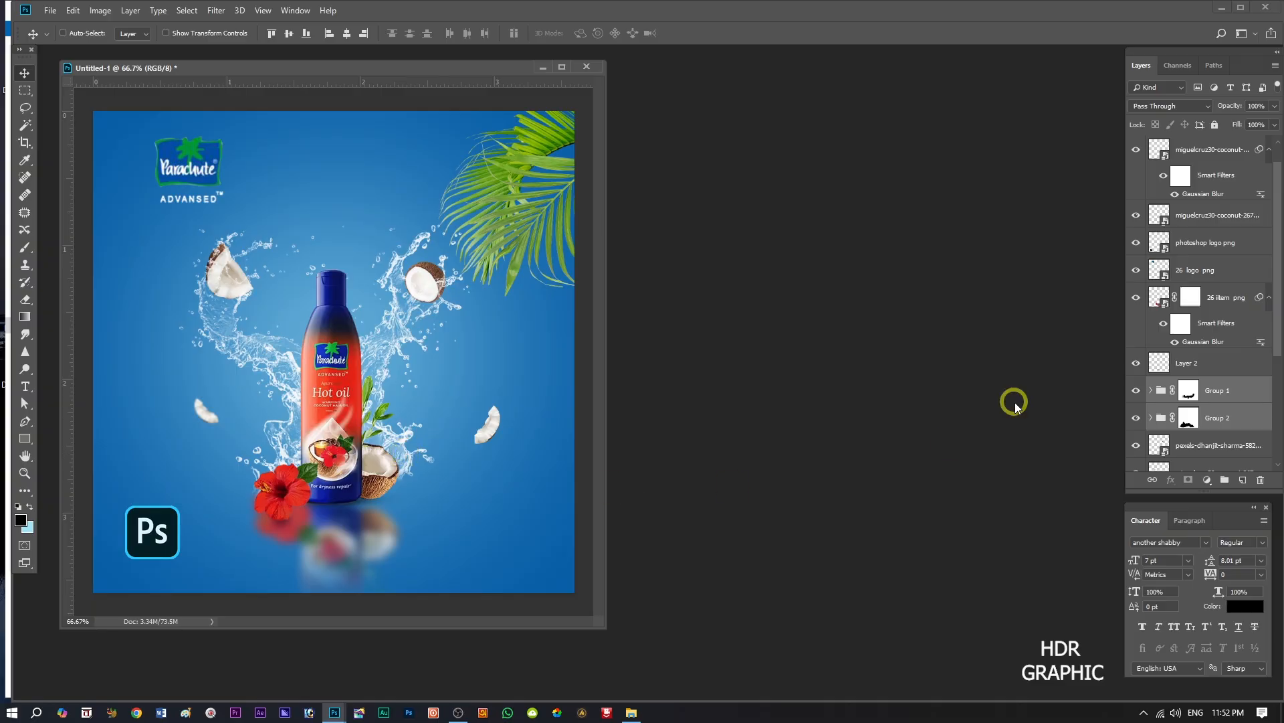
click(1135, 418)
click(1135, 418)
click(1198, 388)
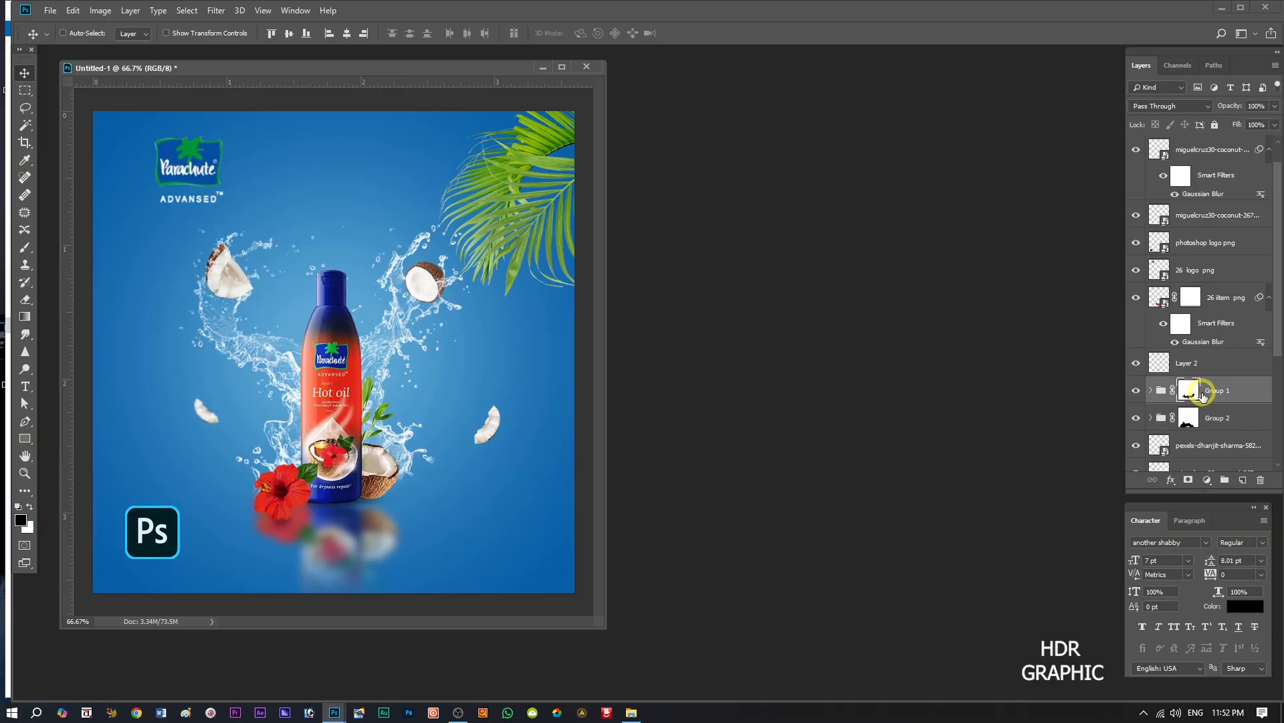
click(25, 247)
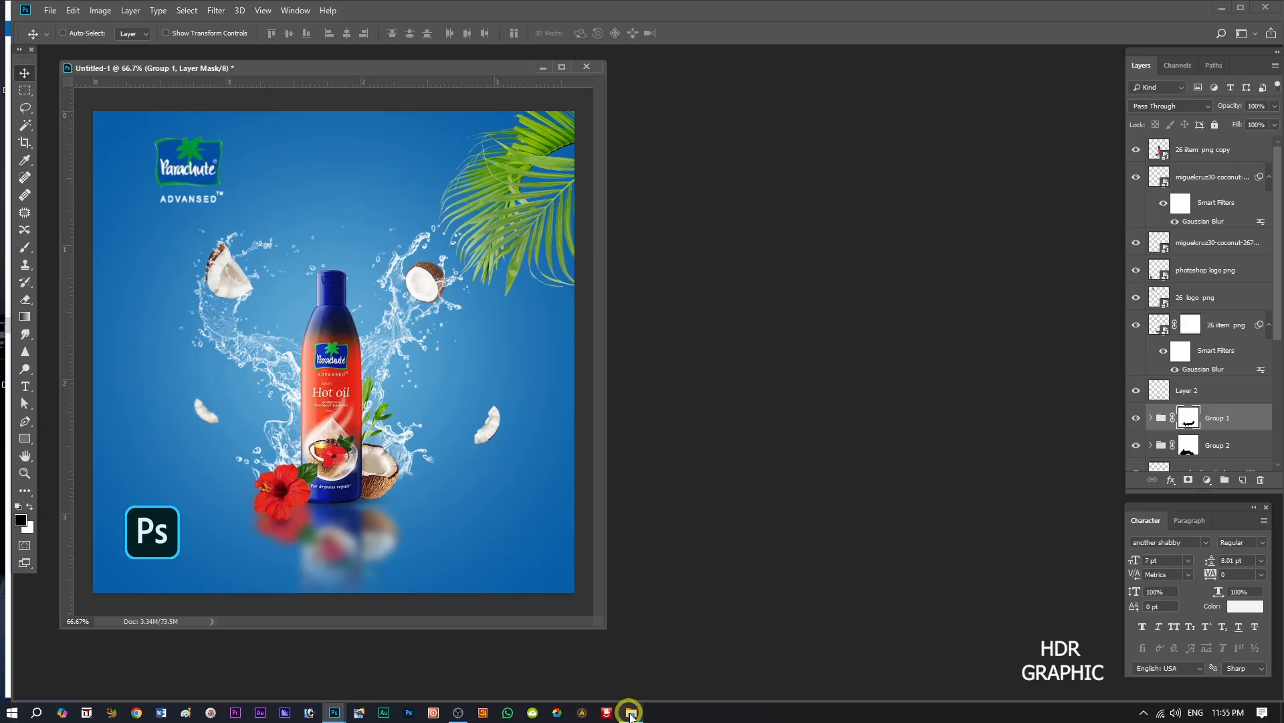
Place the "26 psd text" image from the project folder and position the "Fresh Splash Of Nature" slogan left of the bottle.
click(632, 713)
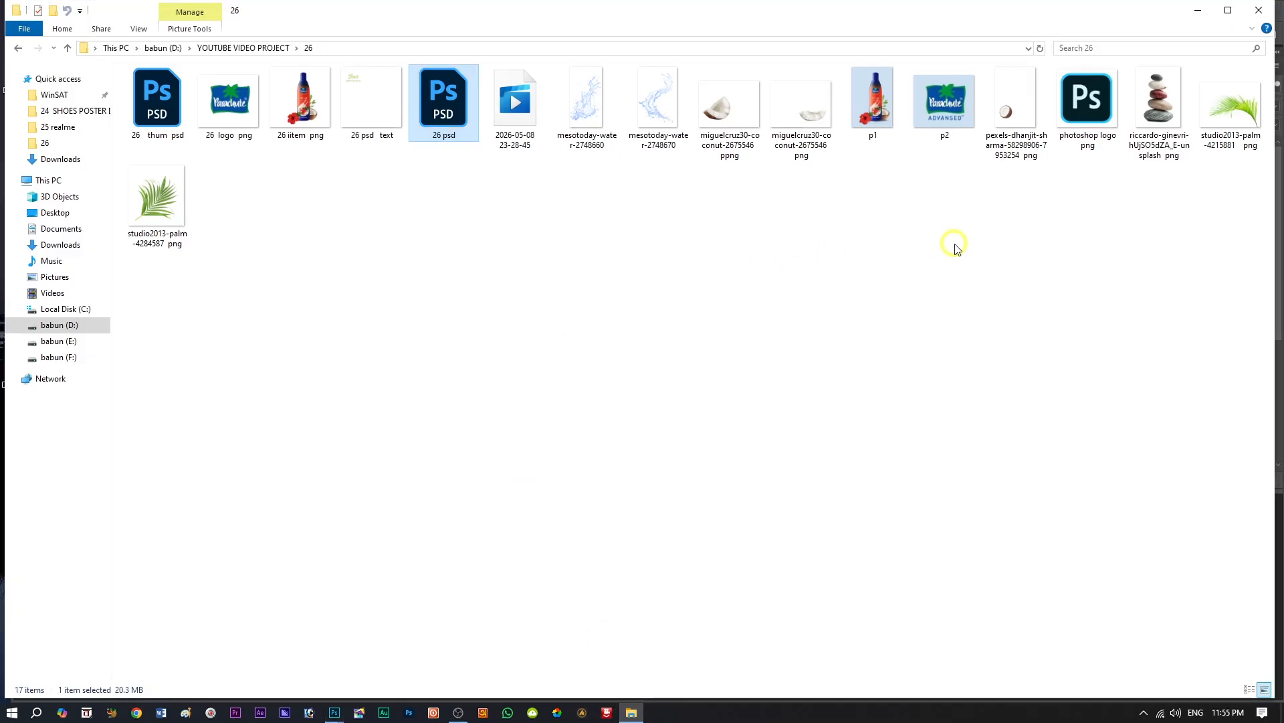
drag(367, 106, 171, 338)
click(481, 33)
click(24, 73)
click(264, 177)
drag(204, 194, 214, 294)
Move the Parachute logo closer to the upper-left corner and raise the "Fresh Splash Of Nature" text directly beneath it.
drag(179, 169, 144, 161)
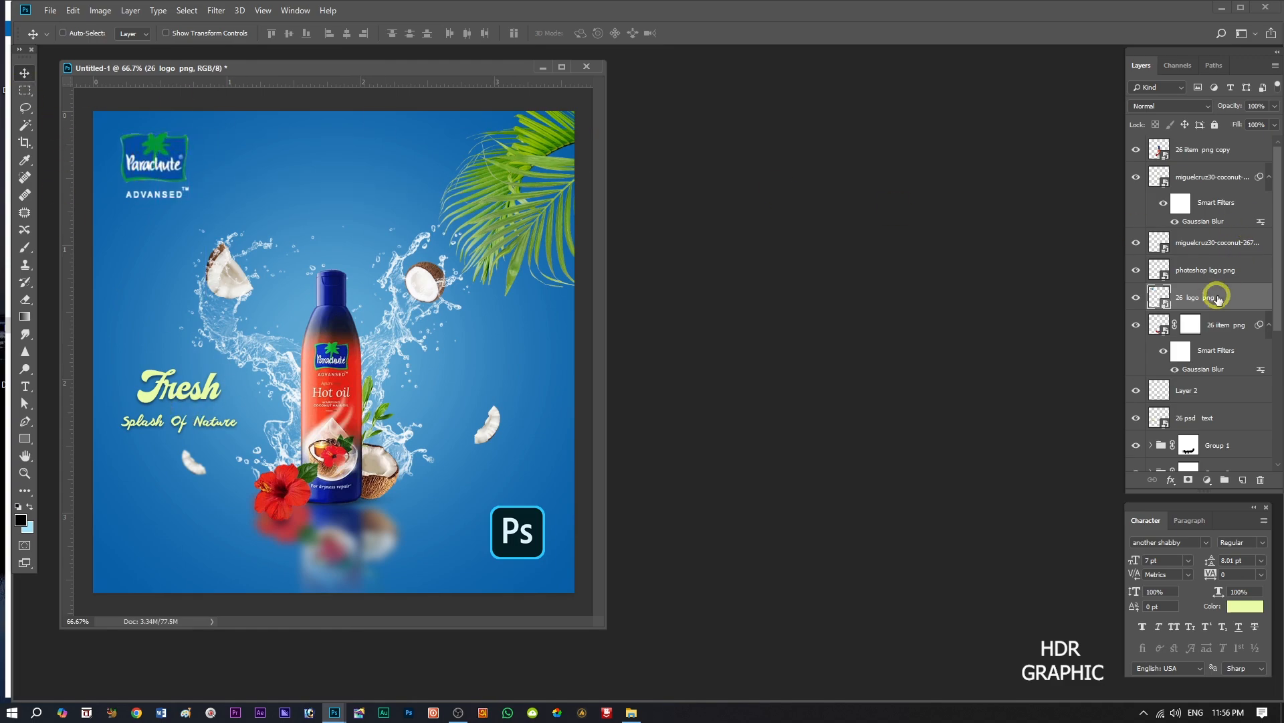
click(1202, 245)
ctrl+click(1208, 177)
scroll(1275, 288, down, 1)
click(1186, 383)
drag(178, 372, 181, 238)
Move the larger brown-shelled coconut piece down and slightly left so it clears the slogan text.
scroll(1212, 401, down, 2)
click(1211, 400)
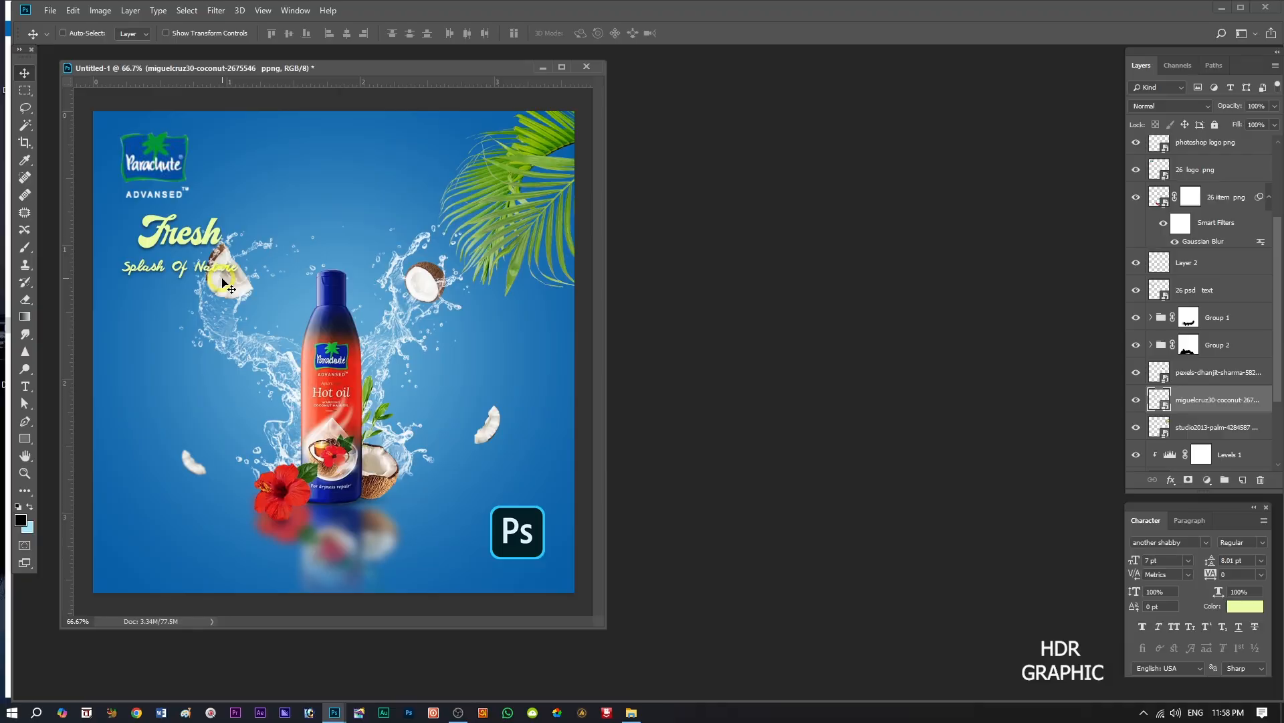
drag(223, 281, 214, 320)
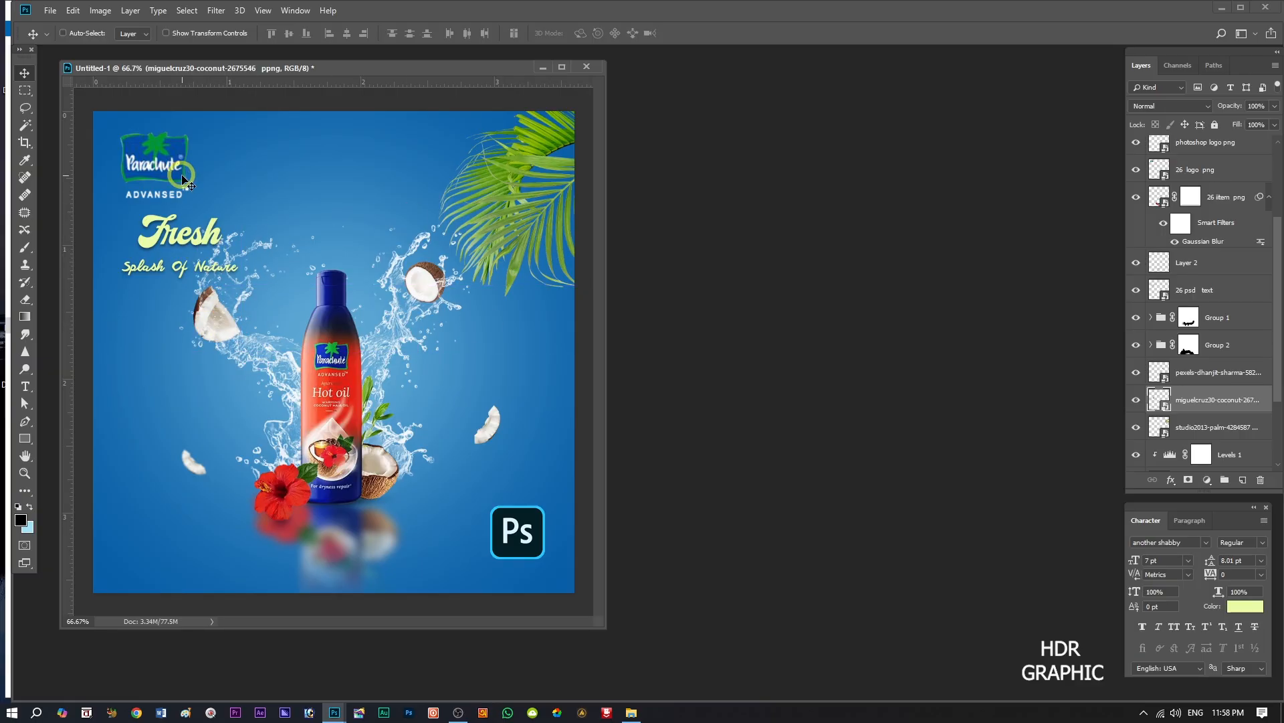
Shift the Parachute logo right and slightly down above the slogan, then nudge the slogan text right to line up with it.
click(1207, 171)
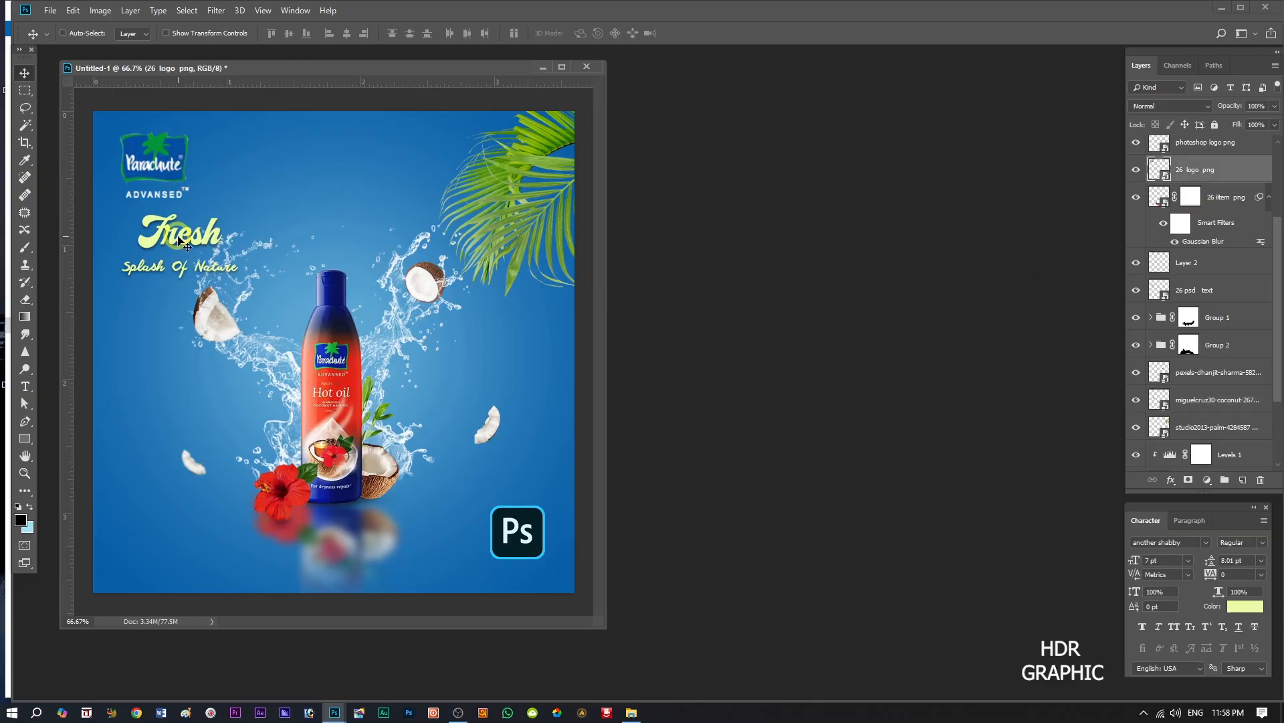
drag(151, 154, 186, 162)
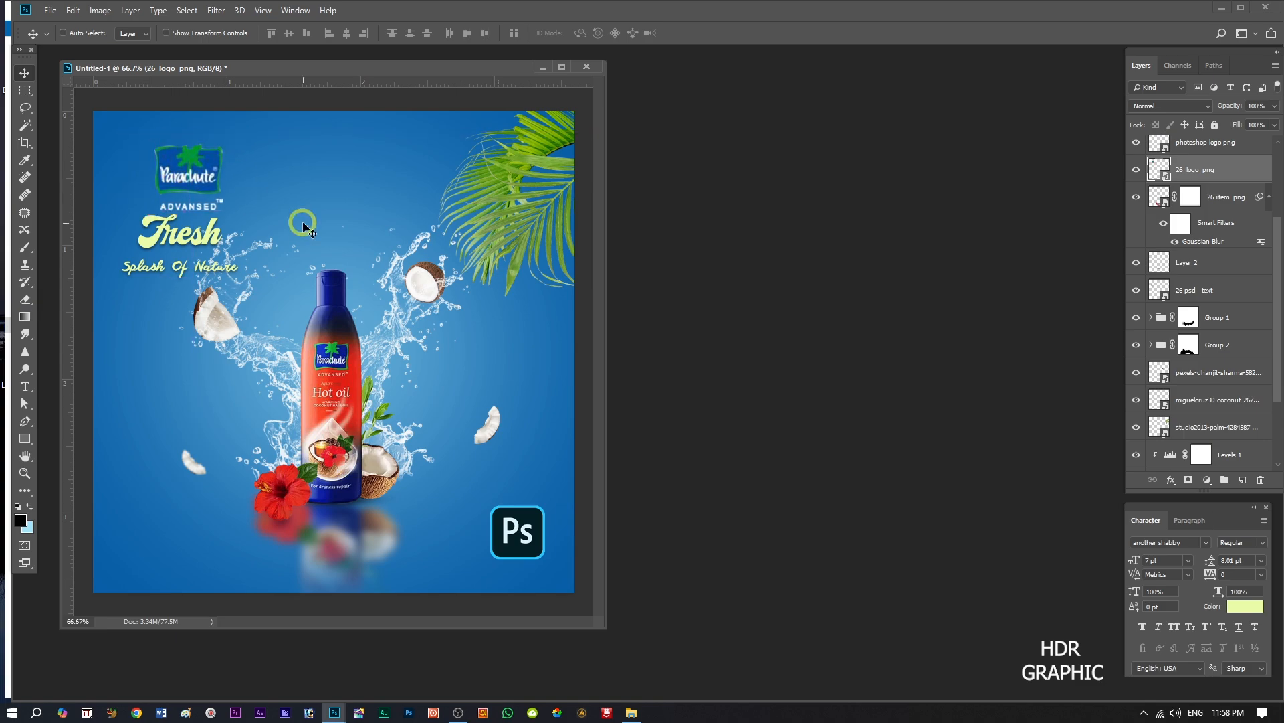
key(Up)
key(Up)
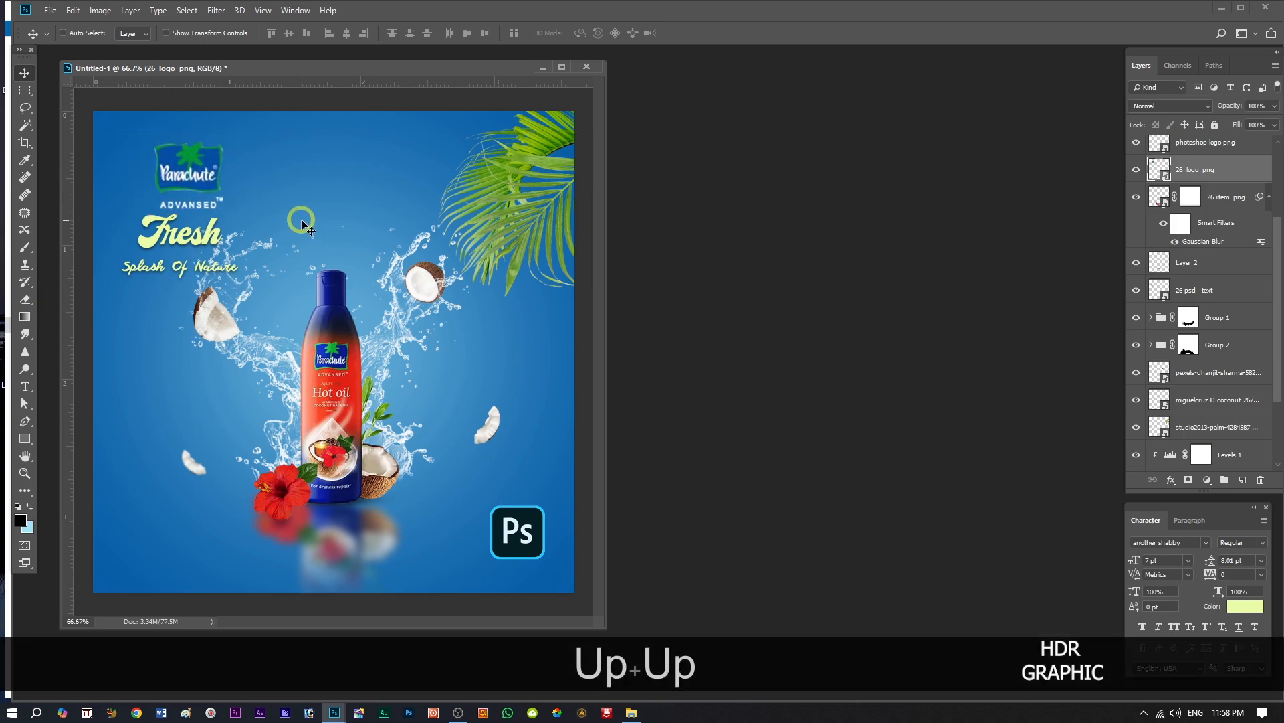
click(1240, 295)
drag(176, 239, 181, 240)
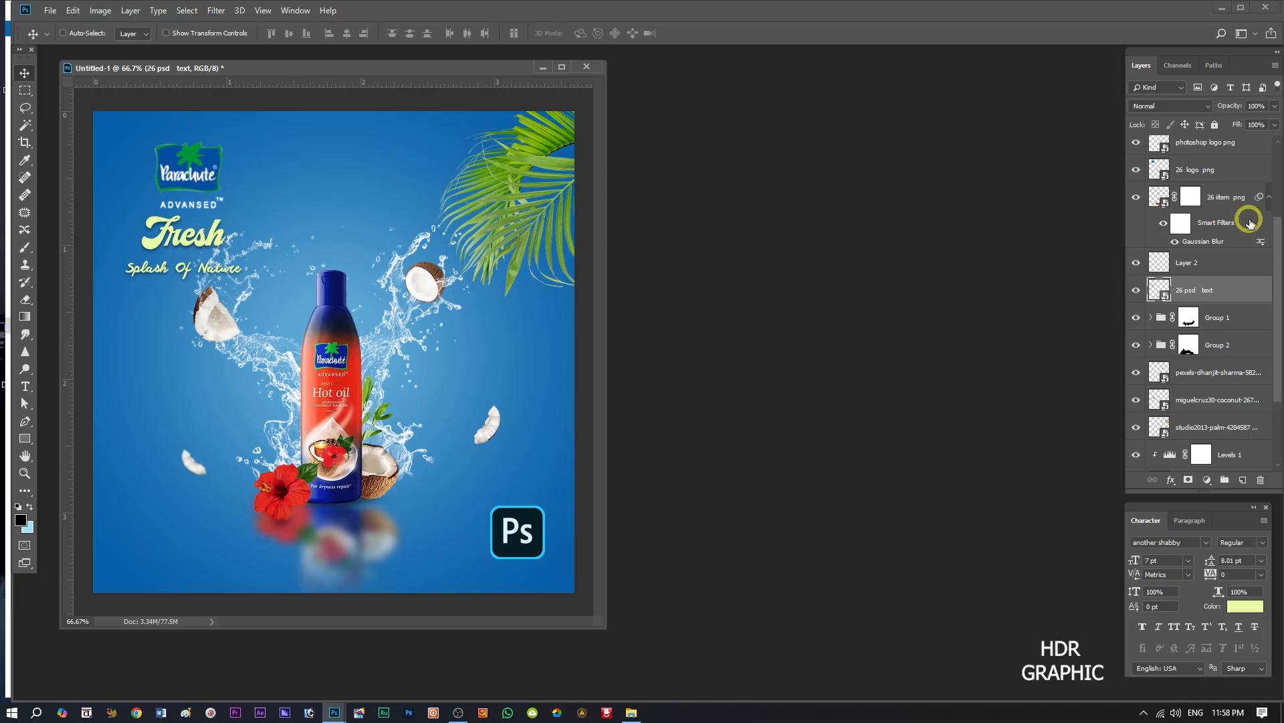
Move the Photoshop logo to the lower-left corner and shift the blurred coconut slice down and left above it.
click(1211, 143)
drag(515, 546, 146, 543)
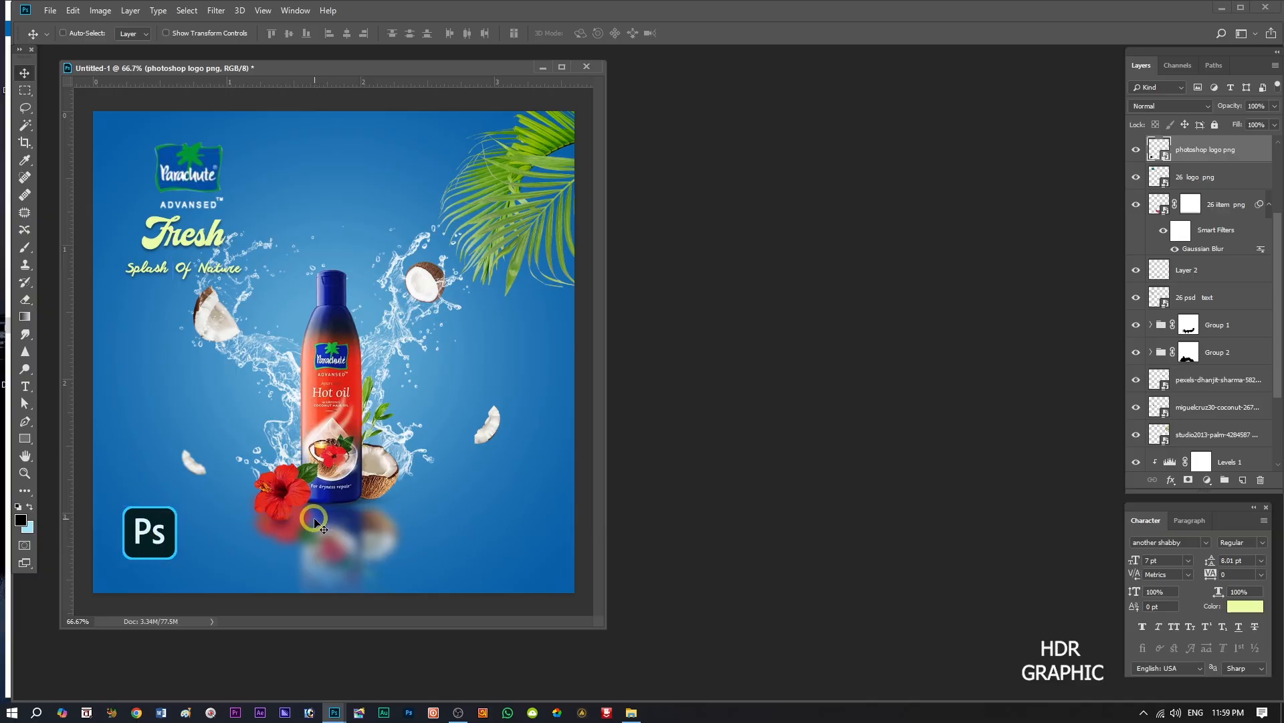
key(ctrl)
ctrl+click(194, 472)
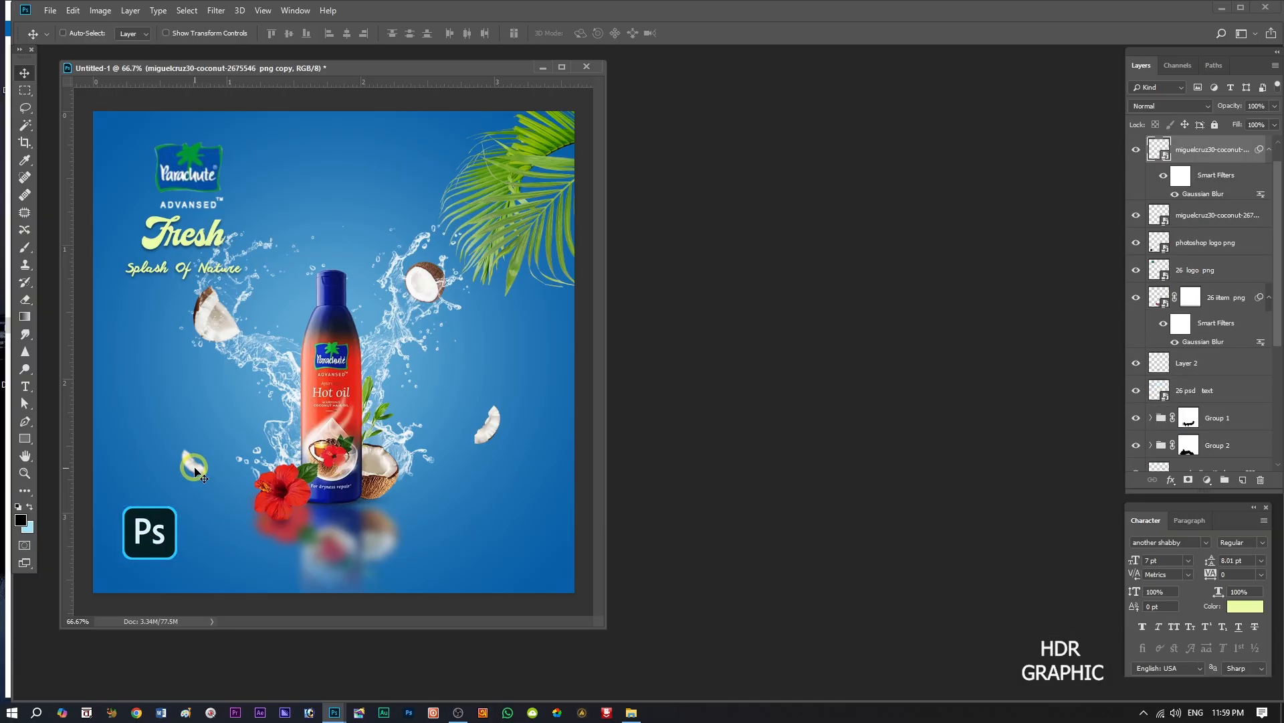
mouse_move(195, 467)
mouse_down()
mouse_move(178, 435)
mouse_move(180, 475)
mouse_up()
Scale the Parachute logo down to about 52.6% and apply the transformation.
click(1197, 271)
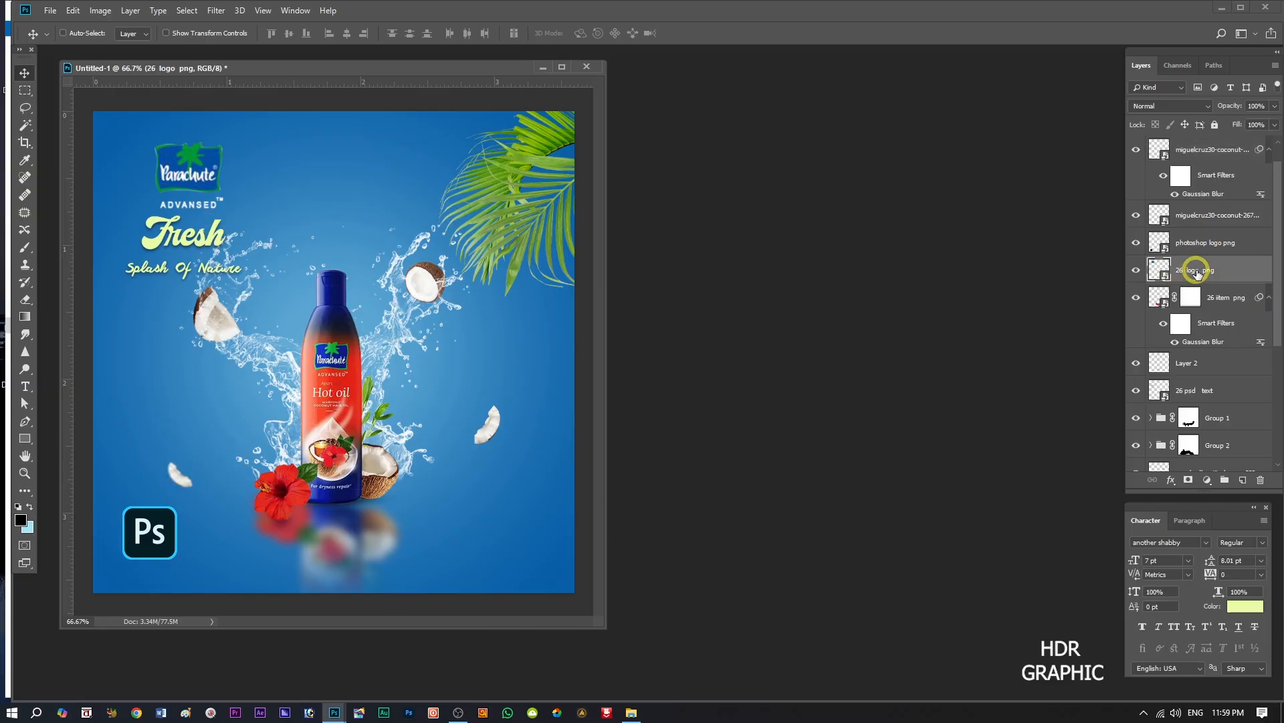
key(ctrl+t)
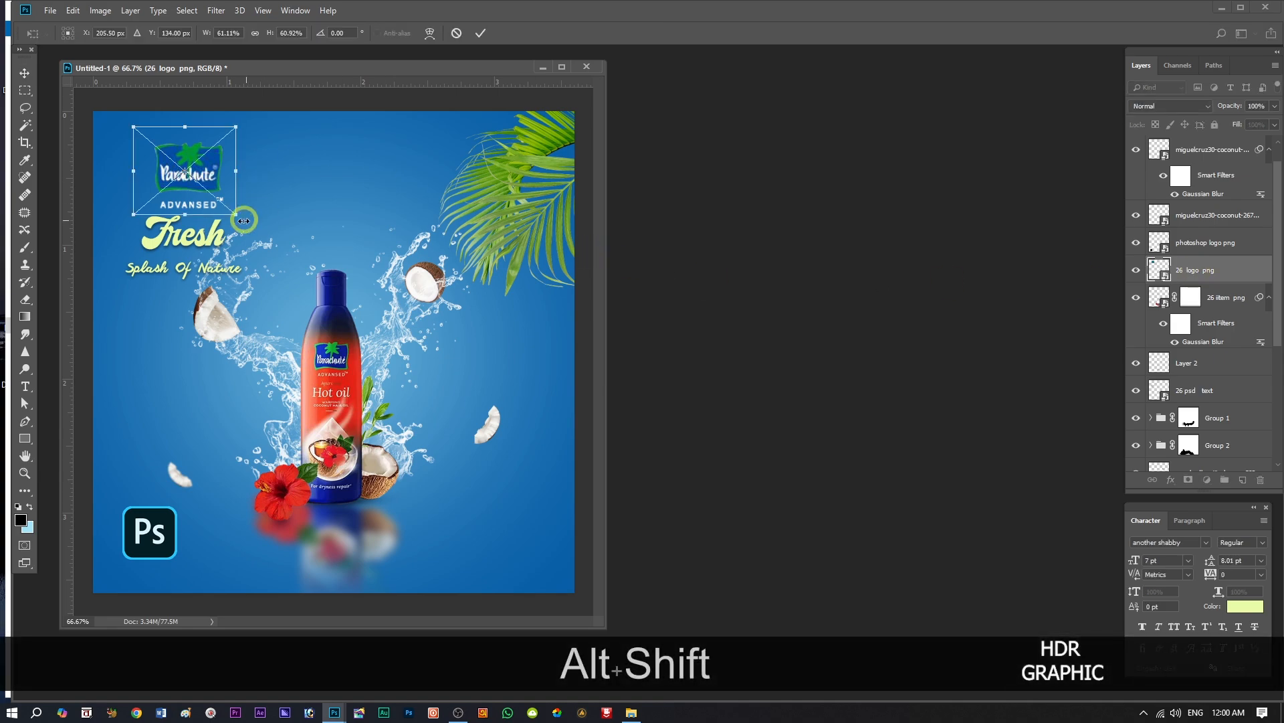
mouse_move(234, 213)
mouse_down()
mouse_move(229, 195)
mouse_move(239, 207)
mouse_move(229, 209)
mouse_up()
click(24, 81)
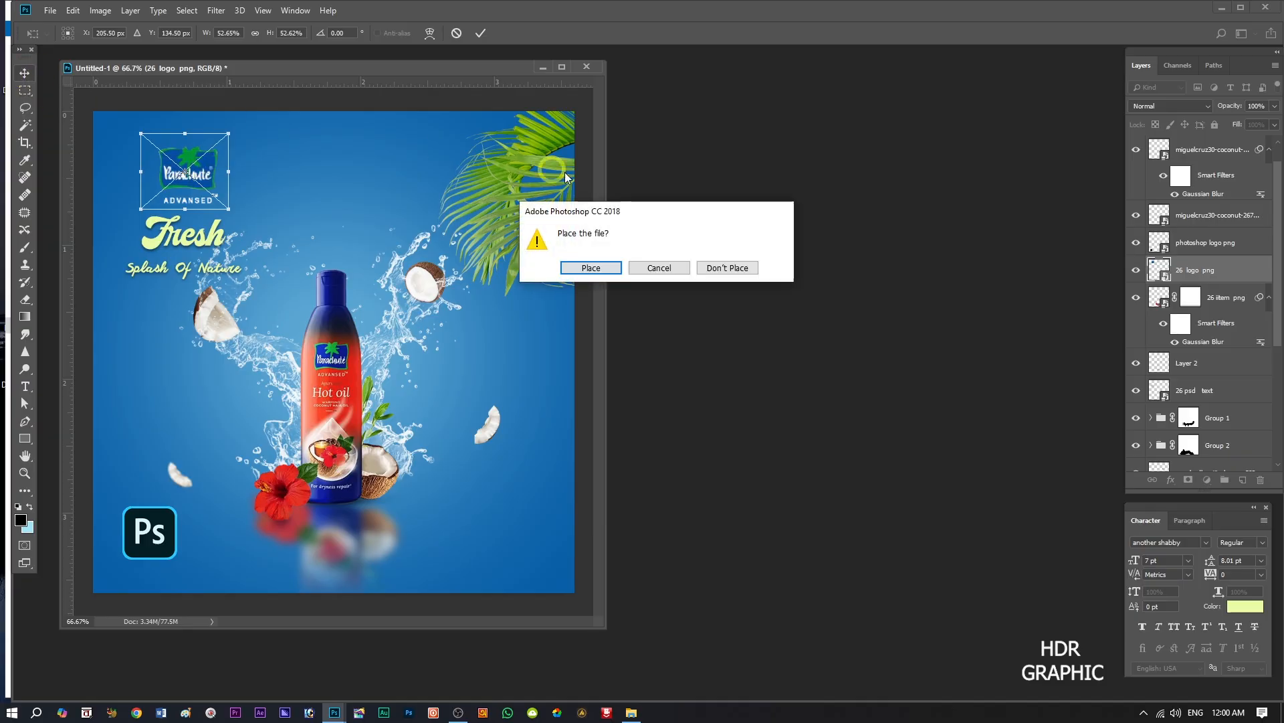
click(597, 268)
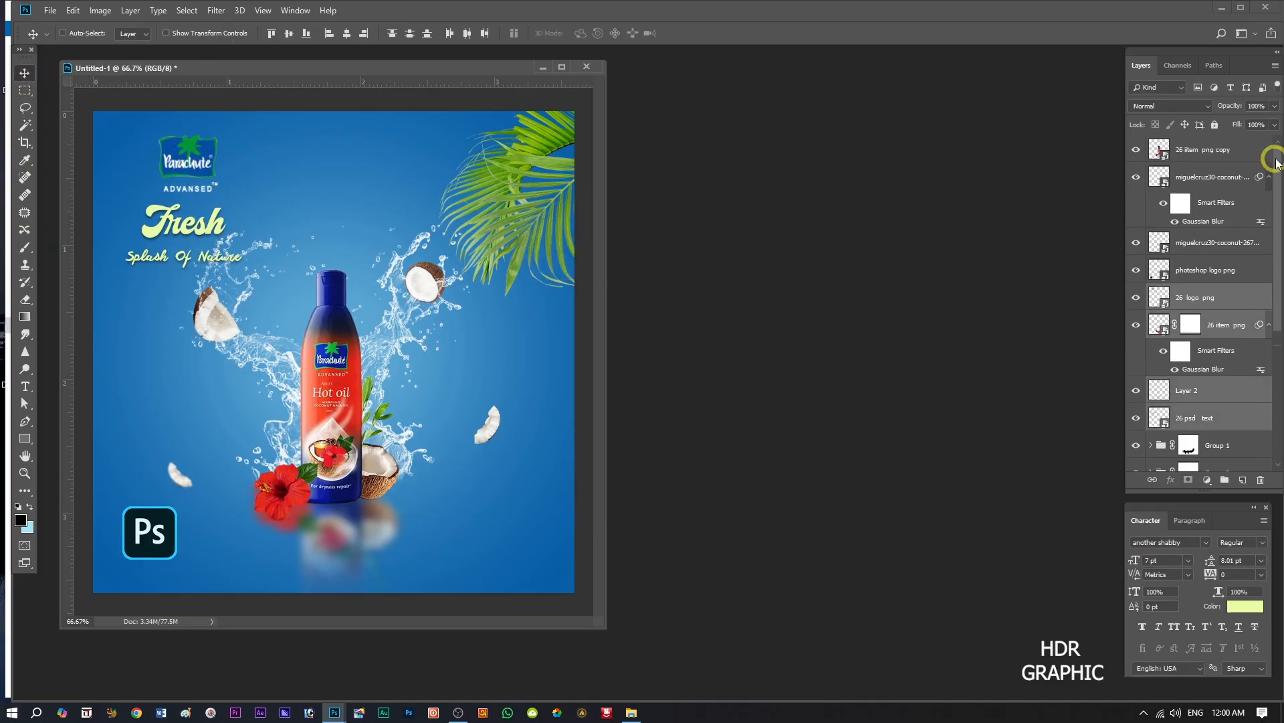
Stamp all visible layers into a new merged layer above the "26 iitem png copy" layer.
scroll(1270, 123, up, 1)
click(1255, 156)
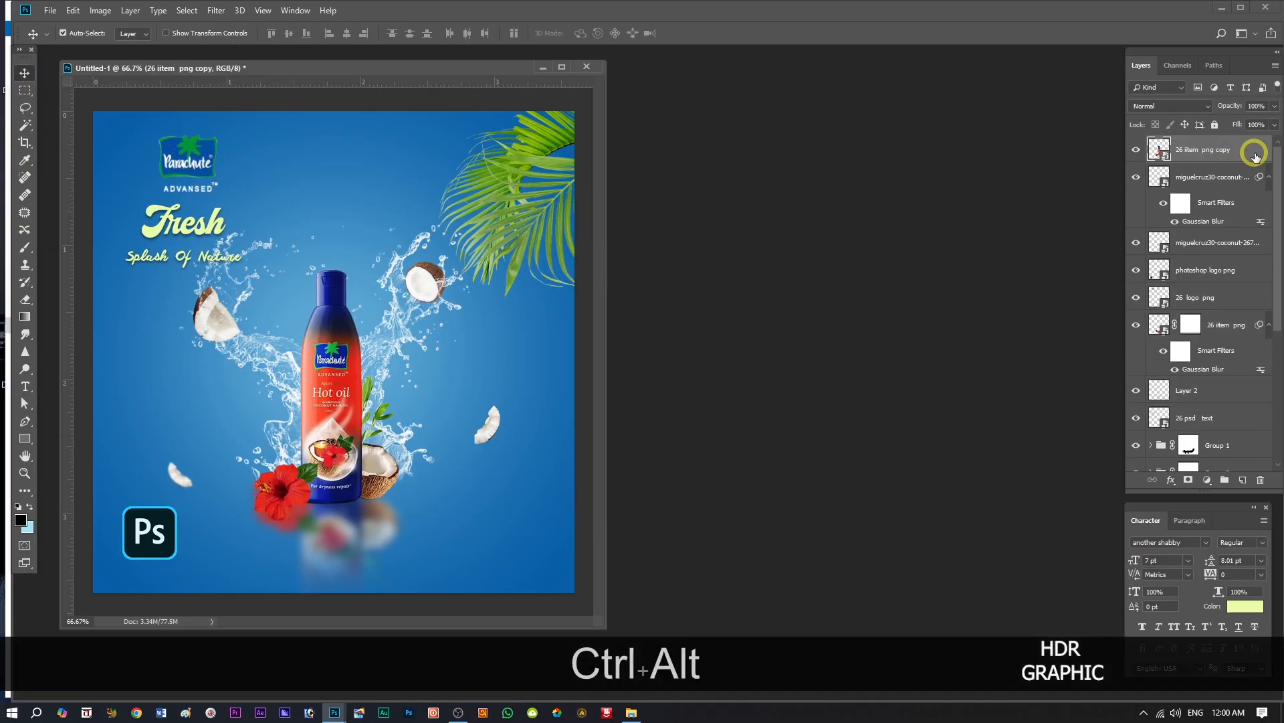
key(ctrl+alt+shift+e)
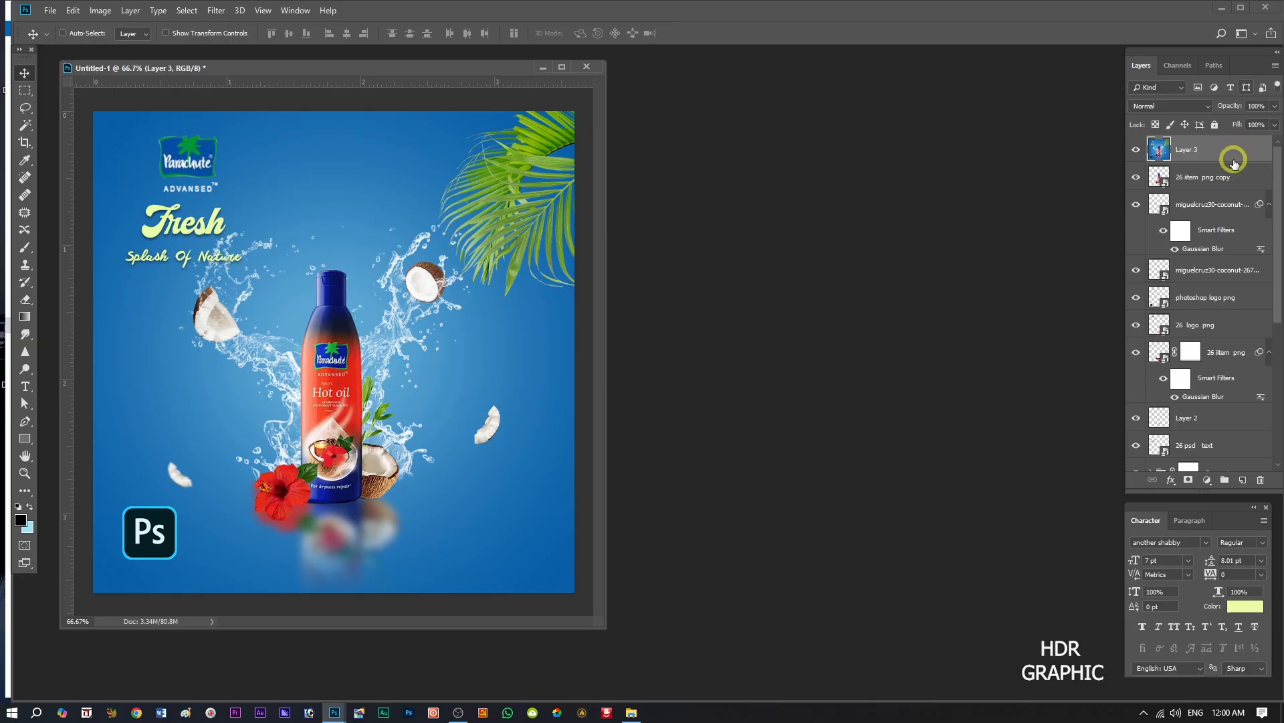
Add a white 8 px inside Stroke at 79% opacity to the merged layer as a border around the advertisement.
click(1170, 479)
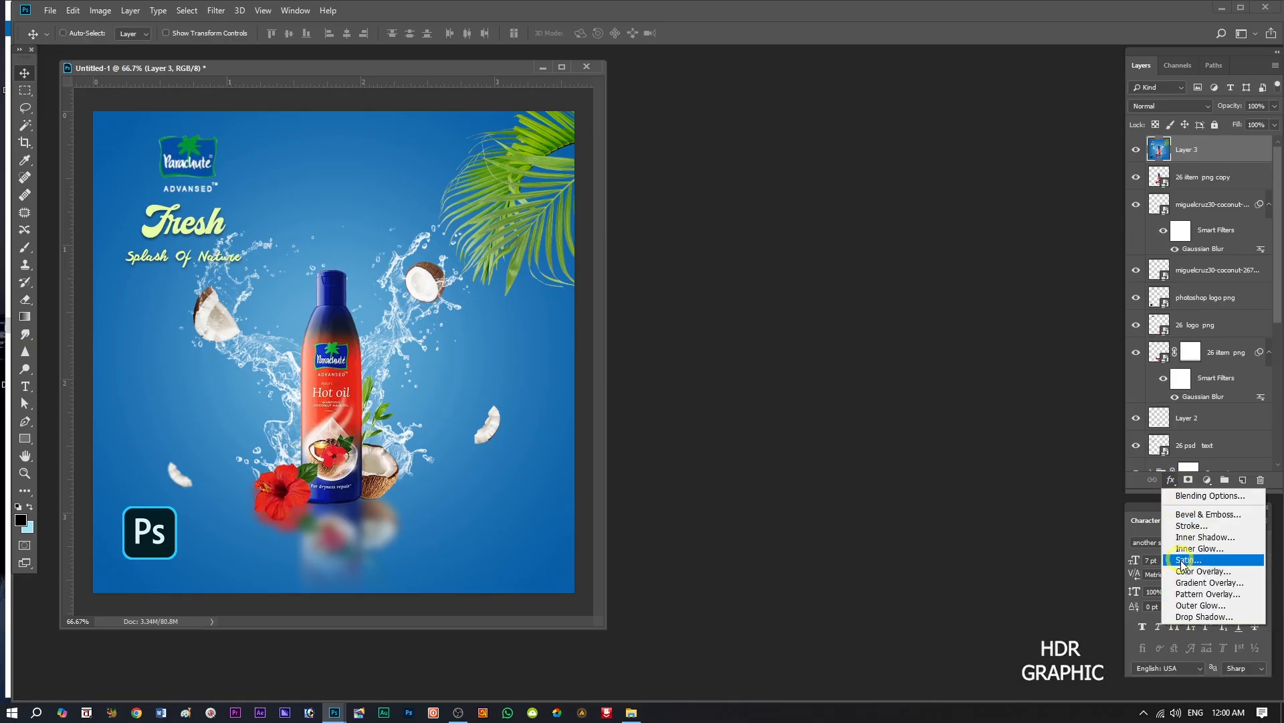
click(1183, 526)
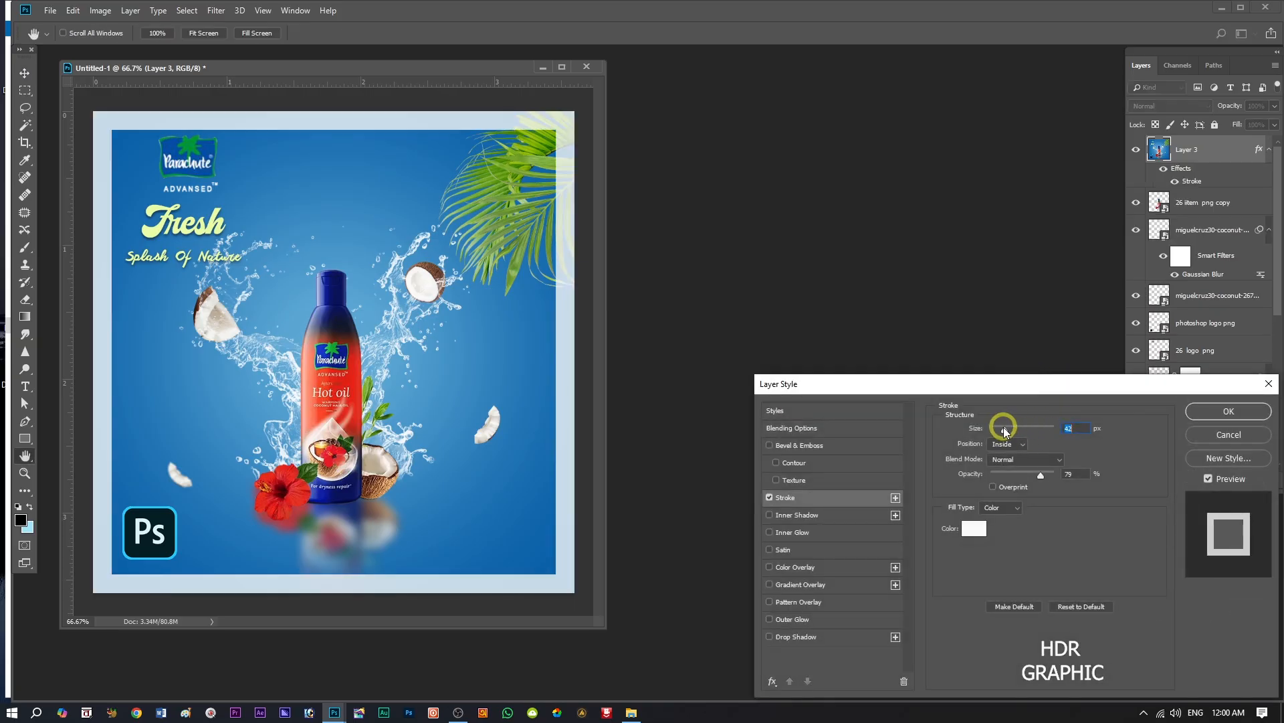
drag(1001, 430, 994, 429)
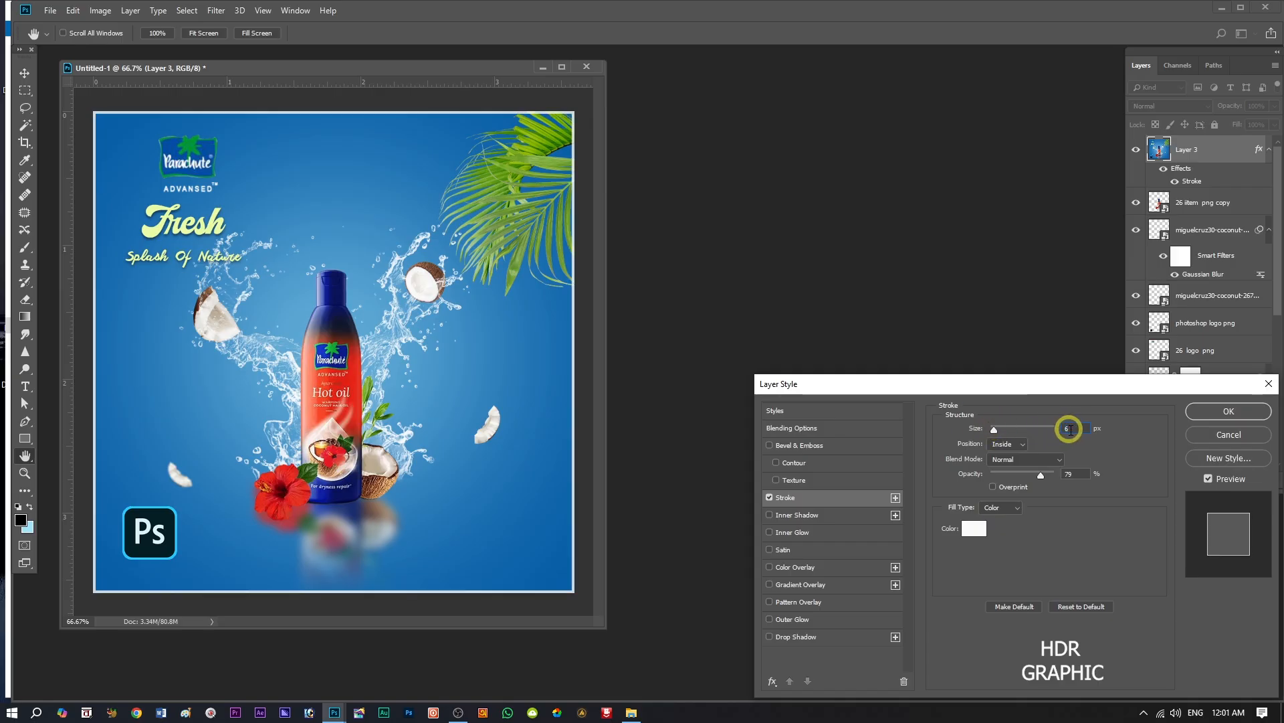
text(8)
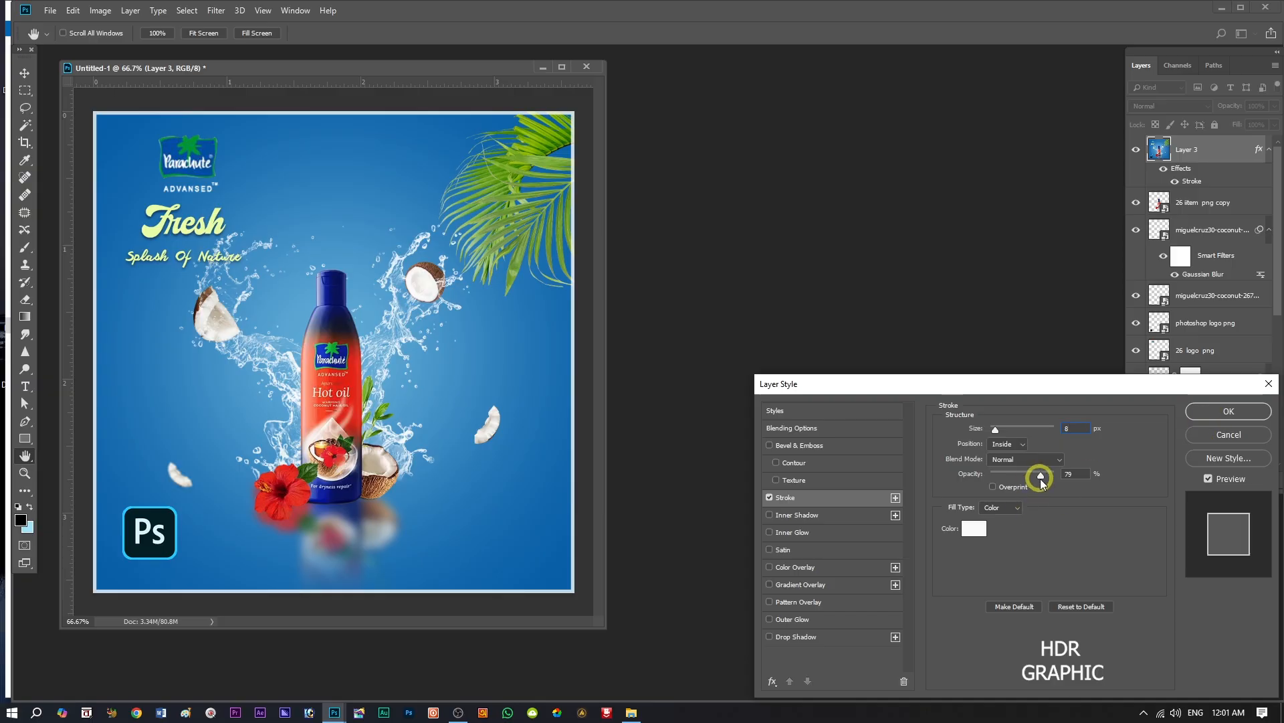
click(1228, 411)
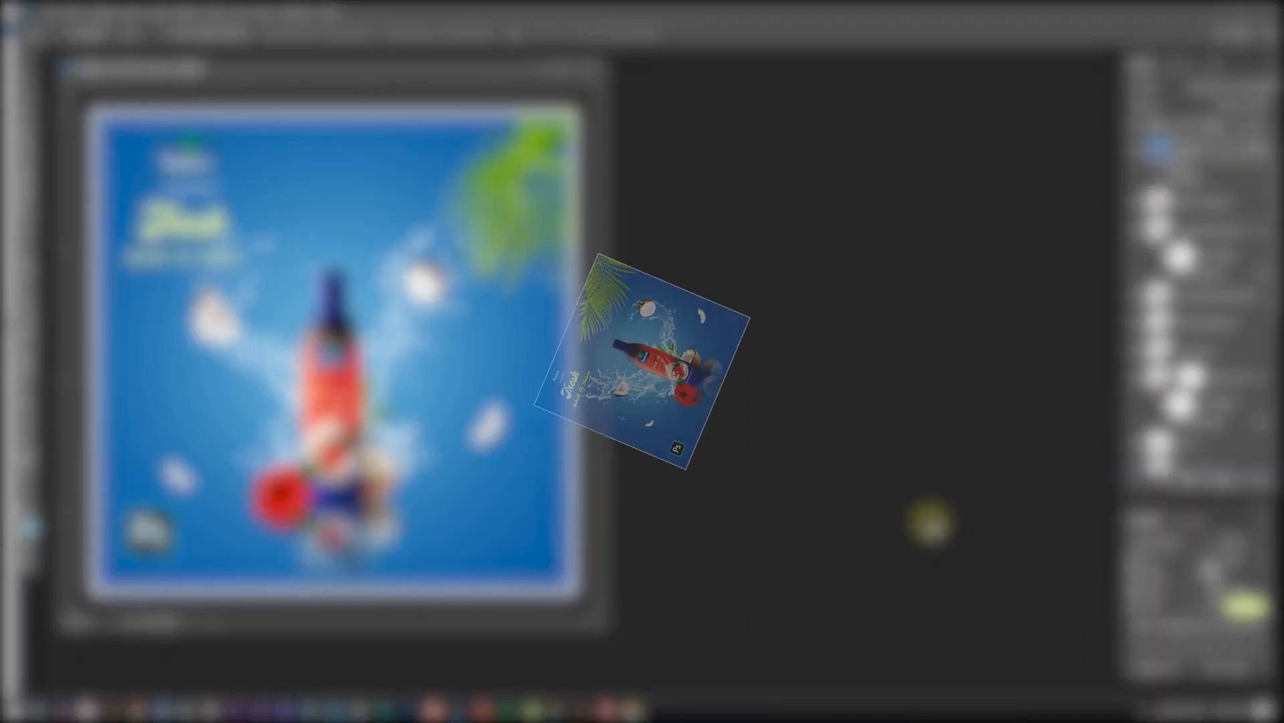